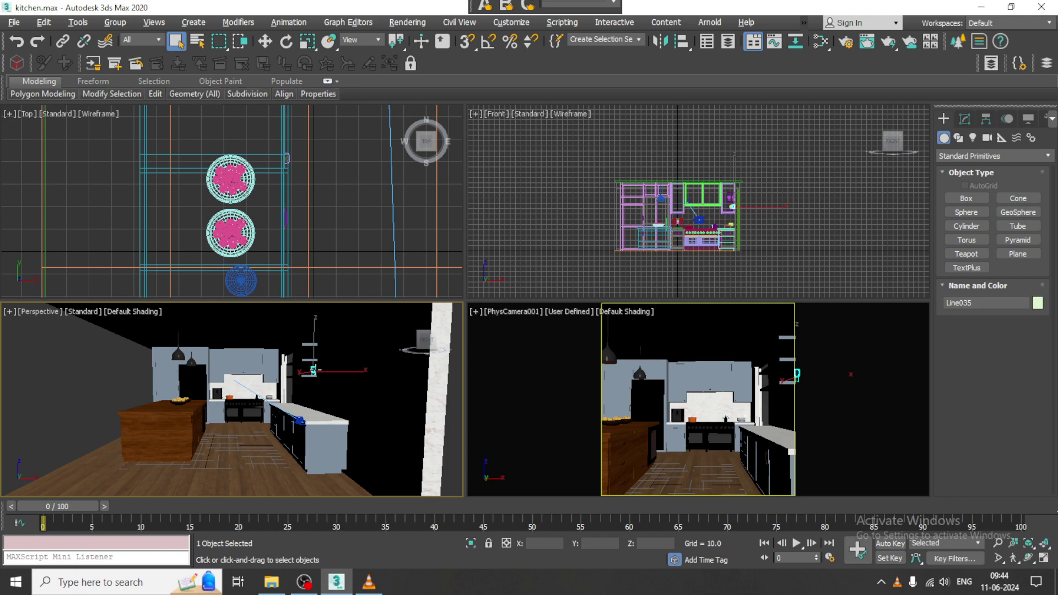
Unhide the lights category and inspect the kitchen with its lights in the maximized perspective view
{"action": "key", "text": "alt+w"}
{"action": "mouse_move", "coordinate": [583, 316]}
{"action": "middle_mouse_down", "text": "alt"}
{"action": "mouse_move", "coordinate": [647, 321]}
{"action": "mouse_move", "coordinate": [590, 313]}
{"action": "middle_mouse_up", "text": "alt"}
{"action": "scroll", "coordinate": [604, 321], "scroll_direction": "down", "scroll_amount": 3}
{"action": "key", "text": "w"}
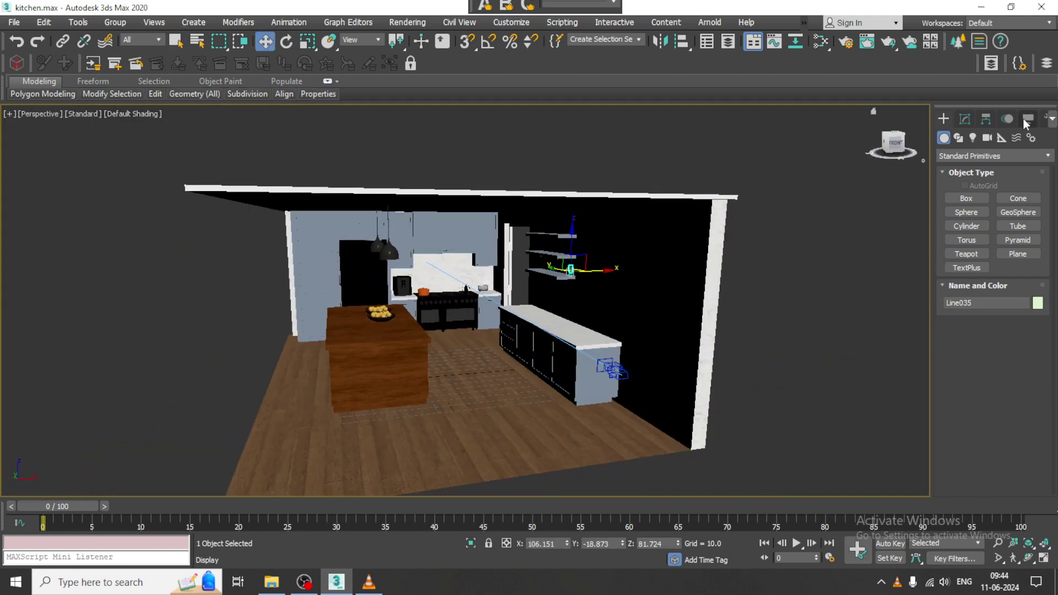
{"action": "left_click", "coordinate": [1026, 120]}
{"action": "left_click", "coordinate": [961, 276]}
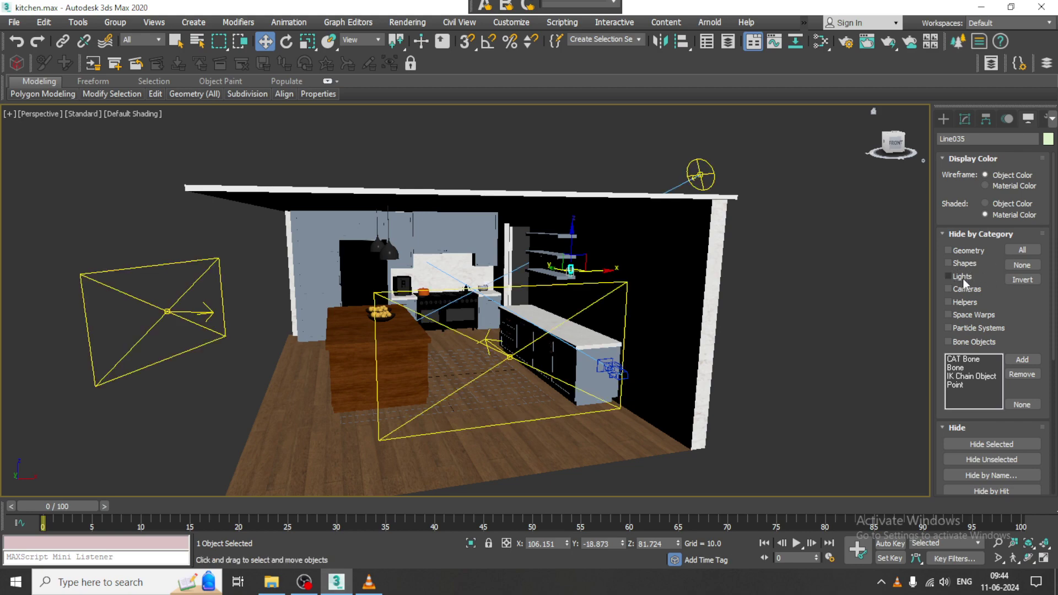
{"action": "middle_click_drag", "start_coordinate": [739, 269], "coordinate": [787, 248], "text": "alt"}
{"action": "scroll", "coordinate": [584, 301], "scroll_direction": "up", "scroll_amount": 10}
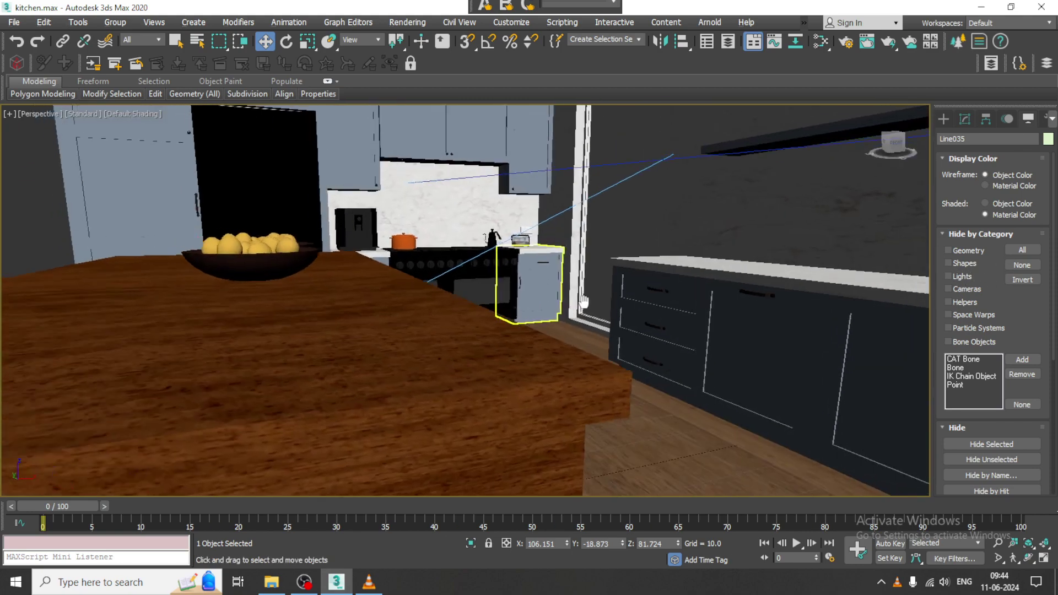
{"action": "scroll", "coordinate": [583, 300], "scroll_direction": "down", "scroll_amount": 10}
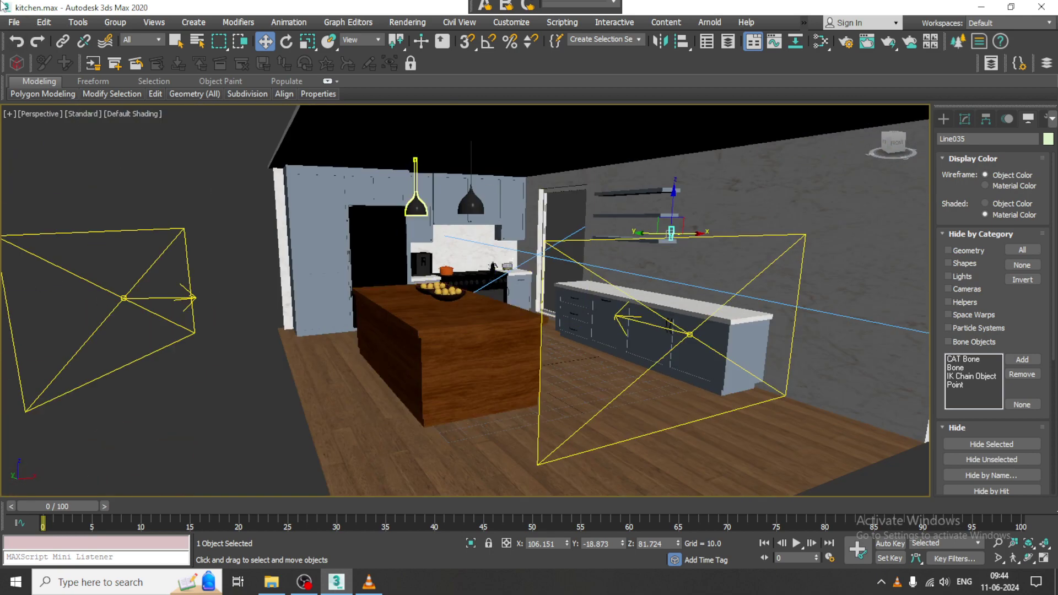
Render the kitchen through the PhysCamera001 view, and close the V-Ray frame buffer and messages window
{"action": "left_click", "coordinate": [14, 22]}
{"action": "left_click", "coordinate": [232, 429]}
{"action": "key", "text": "alt+w"}
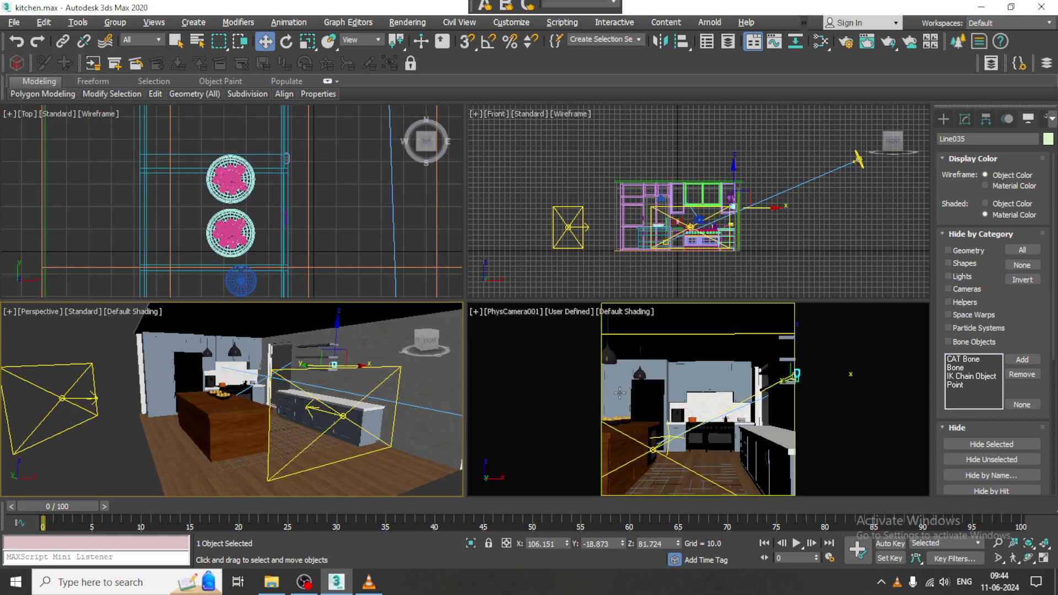
{"action": "left_click", "coordinate": [666, 358]}
{"action": "key", "text": "alt+w"}
{"action": "left_click", "coordinate": [398, 25]}
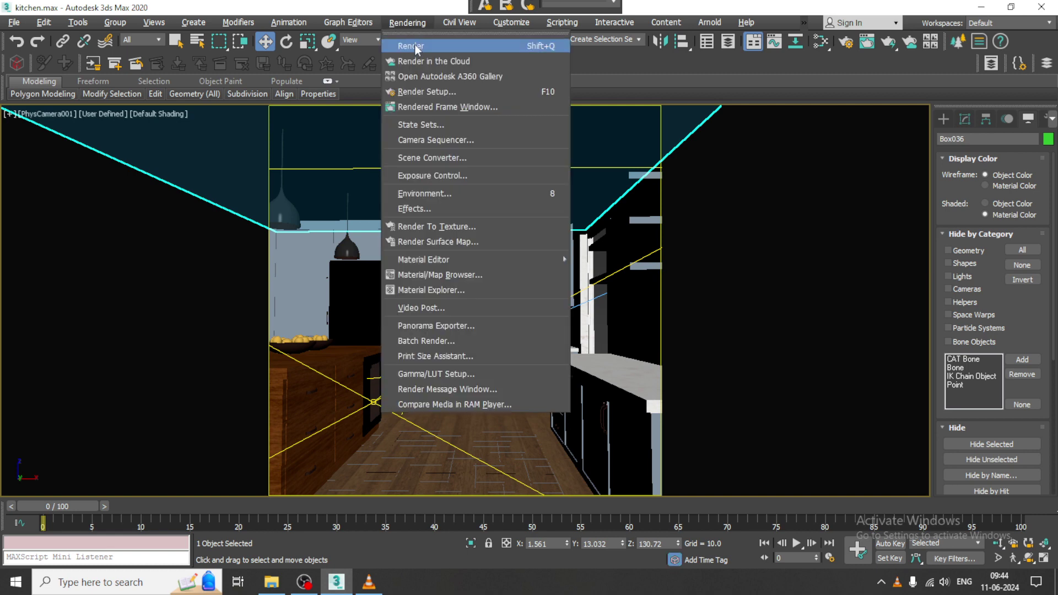
{"action": "left_click", "coordinate": [415, 46]}
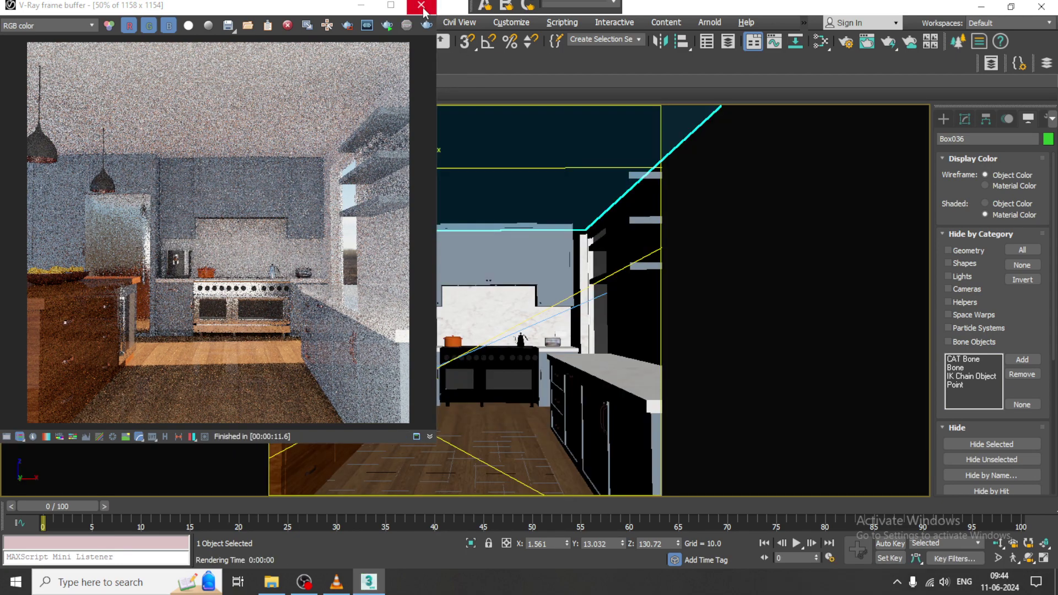
{"action": "left_click", "coordinate": [421, 5]}
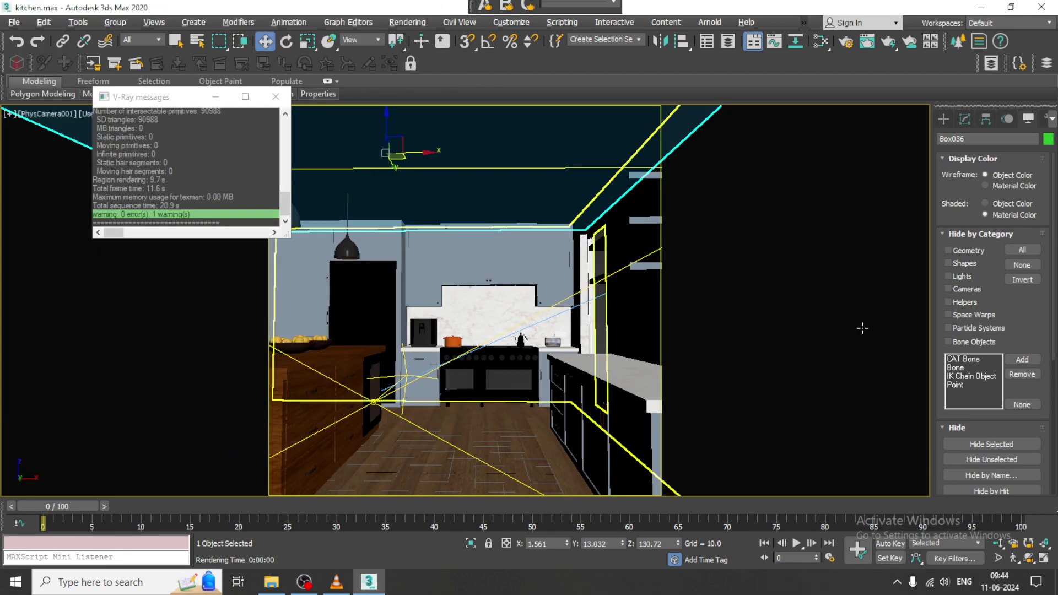
{"action": "left_click", "coordinate": [275, 97]}
Create a BoxGizmo atmospheric apparatus outside the wall opening, about 92 long, 80 wide and 277 high
{"action": "key", "text": "alt+w"}
{"action": "key", "text": "alt+w"}
{"action": "scroll", "coordinate": [317, 399], "scroll_direction": "down", "scroll_amount": 5}
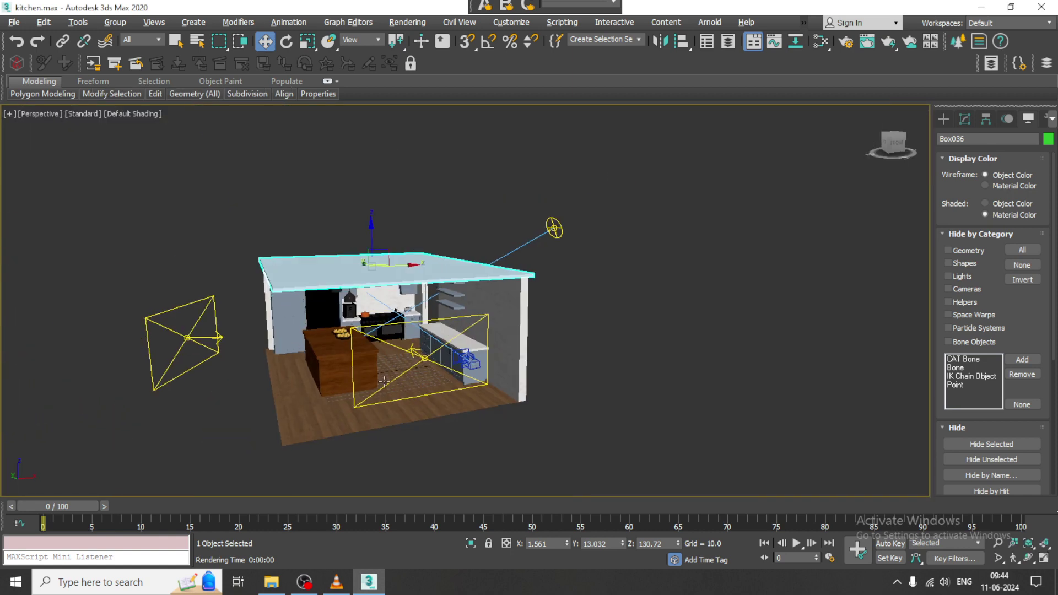
{"action": "middle_click_drag", "start_coordinate": [317, 400], "coordinate": [232, 369], "text": "alt"}
{"action": "left_click", "coordinate": [988, 121]}
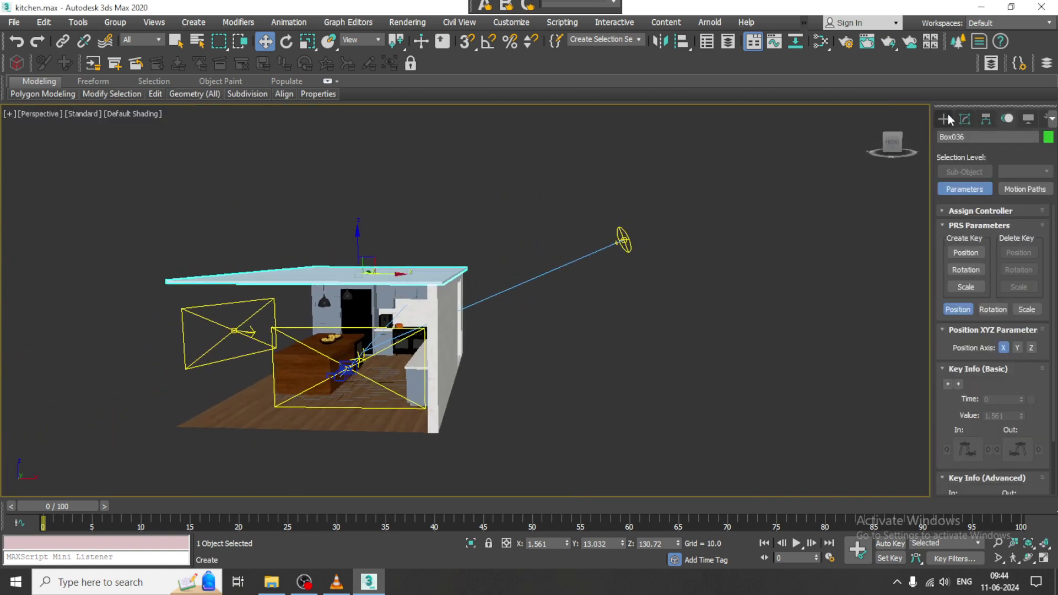
{"action": "left_click", "coordinate": [943, 118]}
{"action": "left_click", "coordinate": [1001, 137]}
{"action": "left_click", "coordinate": [1007, 156]}
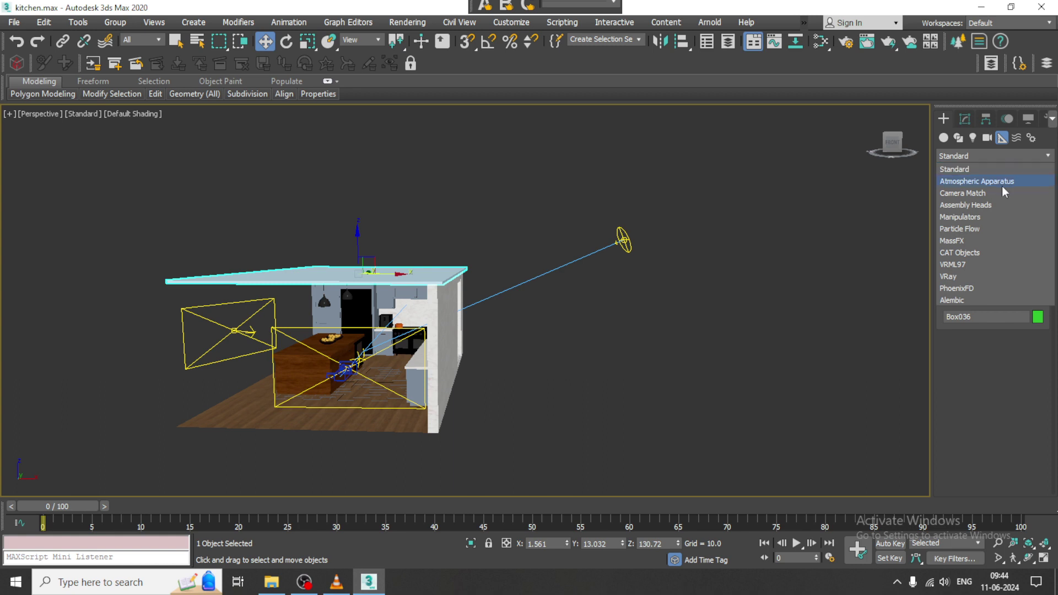
{"action": "left_click", "coordinate": [1000, 183]}
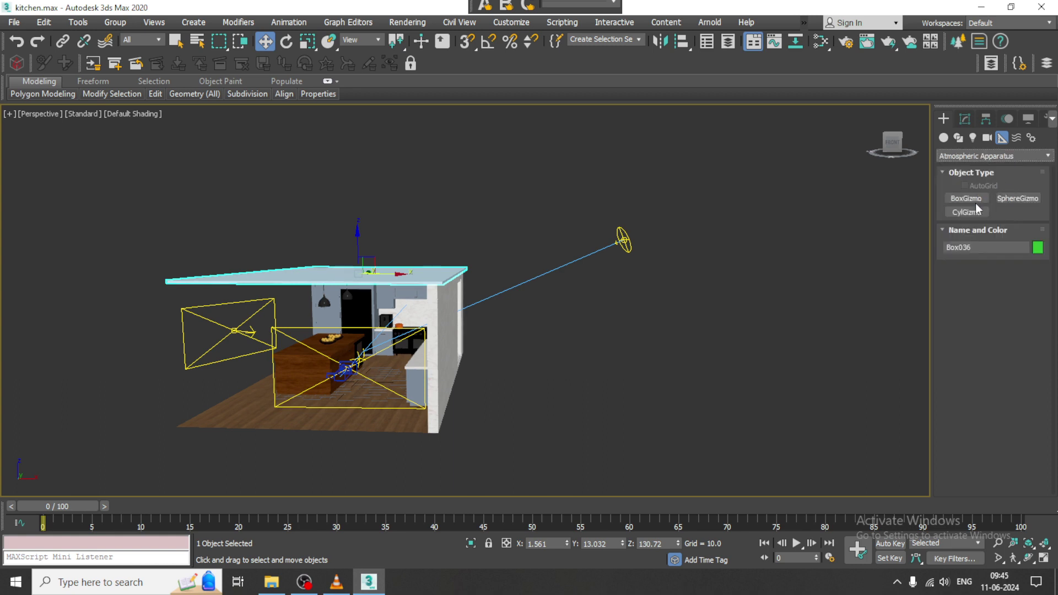
{"action": "left_click", "coordinate": [953, 198]}
{"action": "middle_click_drag", "start_coordinate": [552, 366], "coordinate": [452, 398], "text": "alt"}
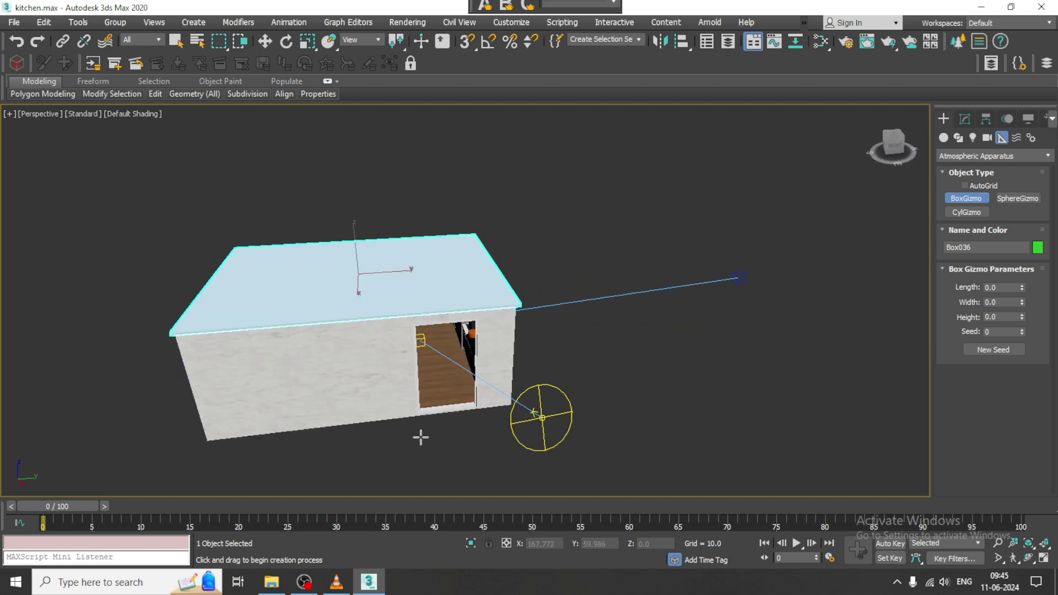
{"action": "left_click_drag", "start_coordinate": [421, 433], "coordinate": [525, 475]}
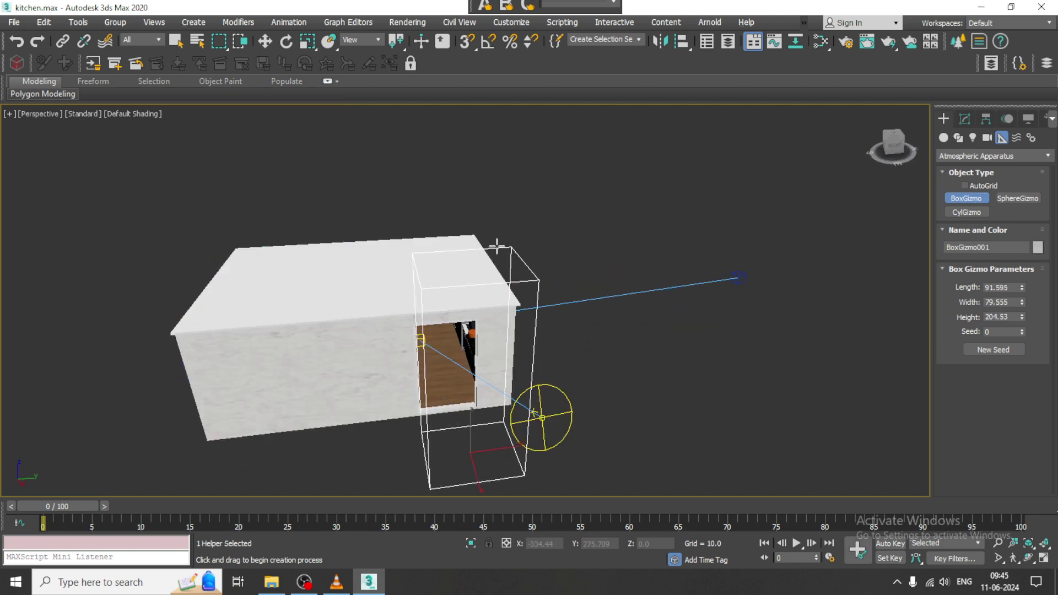
{"action": "left_click", "coordinate": [499, 172]}
Enlarge the box gizmo to a width of about 102.6 and a height of about 329.1
{"action": "middle_click_drag", "start_coordinate": [520, 226], "coordinate": [630, 269], "text": "alt"}
{"action": "key", "text": "w"}
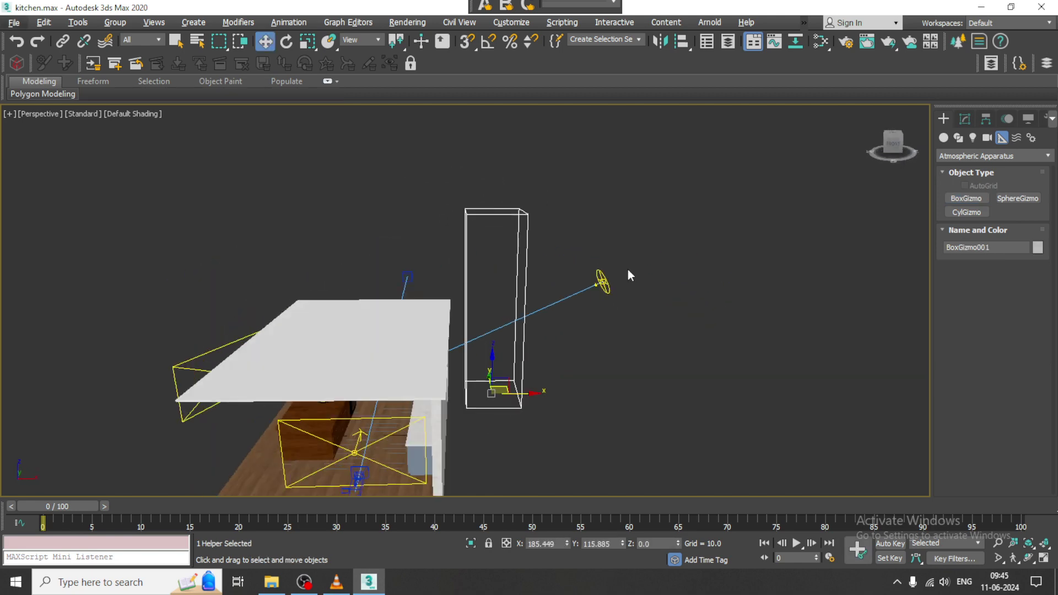
{"action": "middle_click_drag", "start_coordinate": [691, 349], "coordinate": [551, 330]}
{"action": "left_click", "coordinate": [965, 119]}
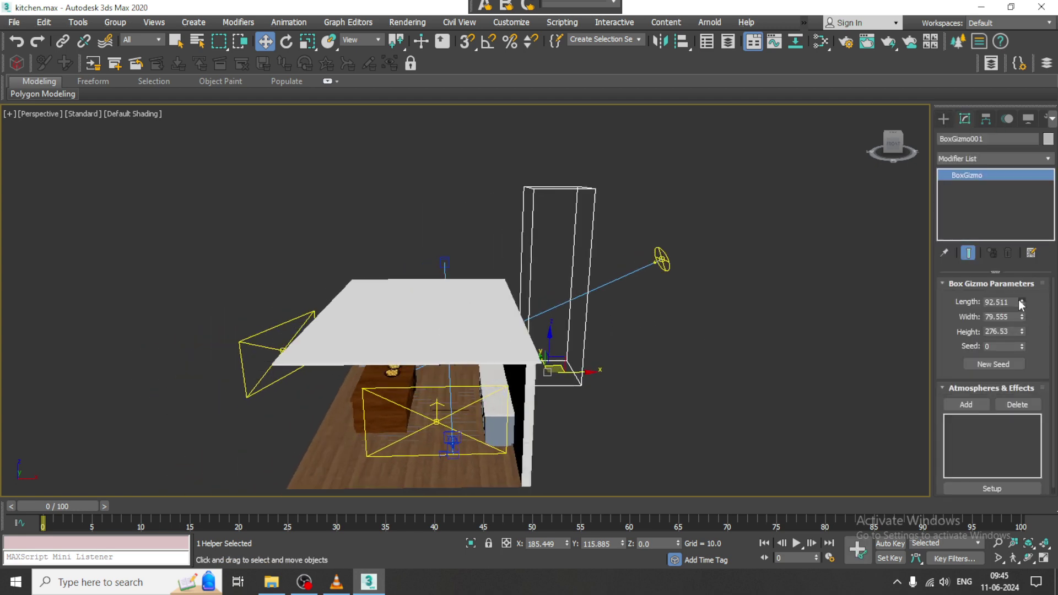
{"action": "mouse_move", "coordinate": [1019, 301]}
{"action": "left_mouse_down"}
{"action": "mouse_move", "coordinate": [1012, 260]}
{"action": "mouse_move", "coordinate": [1017, 297]}
{"action": "left_mouse_up"}
{"action": "key", "text": "ctrl+z"}
{"action": "left_click_drag", "start_coordinate": [1021, 333], "coordinate": [1022, 317]}
{"action": "key", "text": "alt+w"}
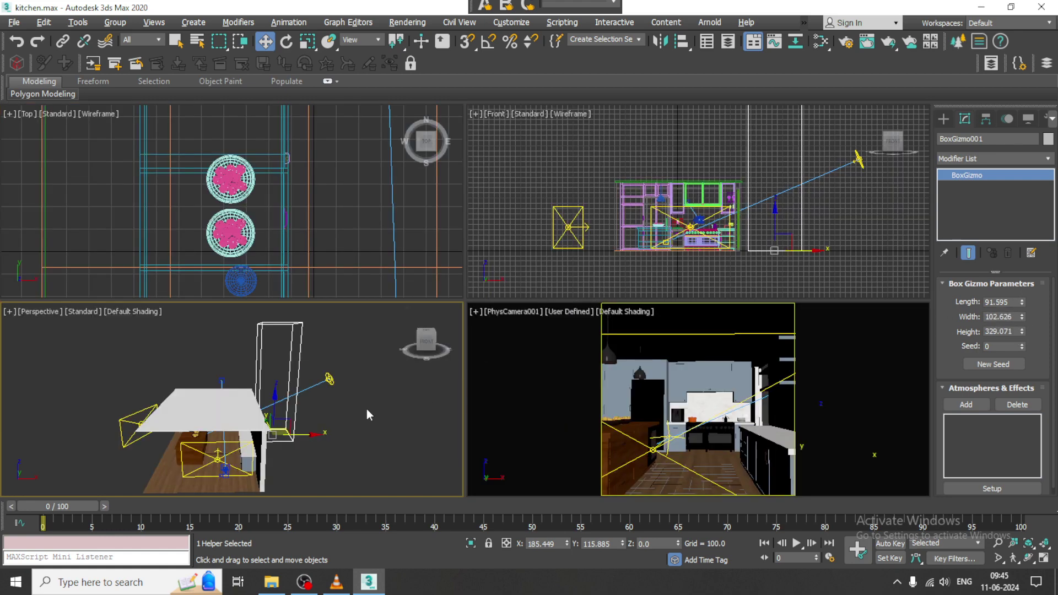
Rotate the box gizmo in the front view to follow the outdoor light's beam and move it to about X 67.4, Z 57.3
{"action": "right_click", "coordinate": [643, 281]}
{"action": "key", "text": "alt+w"}
{"action": "key", "text": "e"}
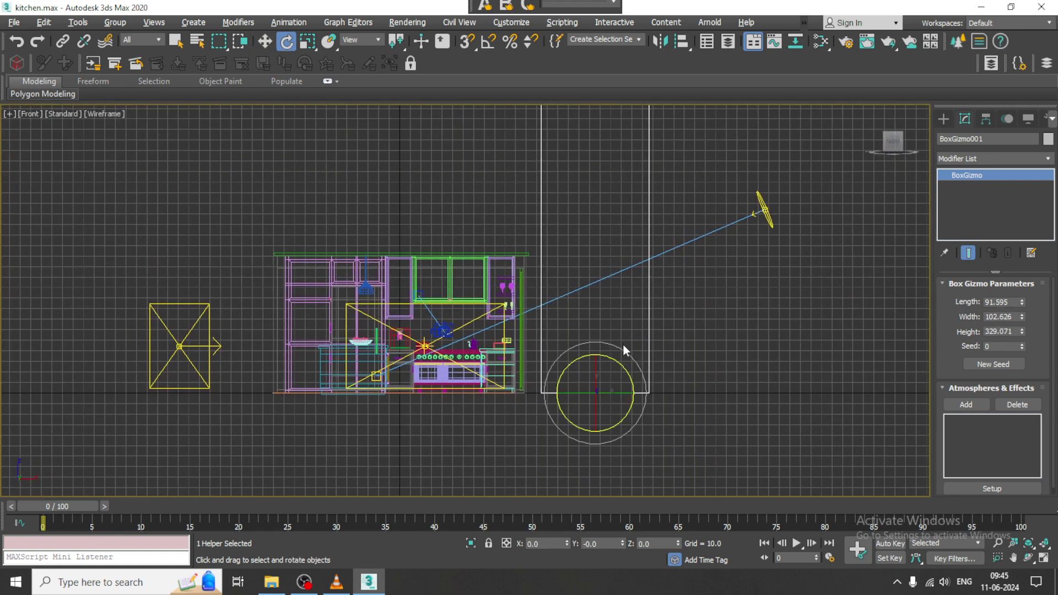
{"action": "left_click_drag", "start_coordinate": [618, 360], "coordinate": [688, 412]}
{"action": "key", "text": "w"}
{"action": "left_click_drag", "start_coordinate": [610, 379], "coordinate": [495, 321]}
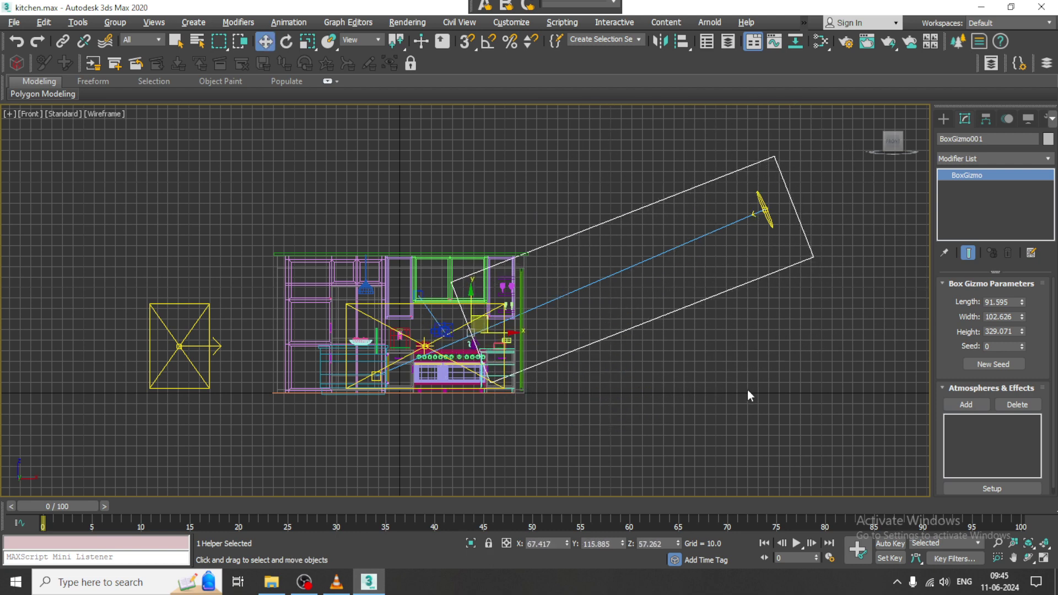
Resize the box gizmo to about 121.8 length, 122.1 width and 424.5 height so it encloses the wall opening and light
{"action": "key", "text": "alt+w"}
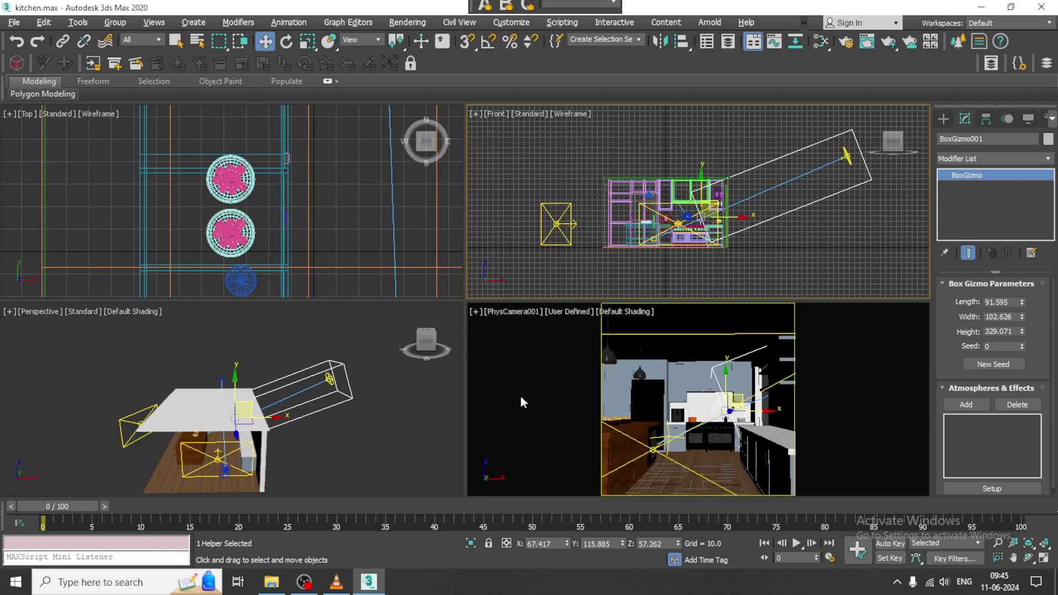
{"action": "key", "text": "alt+w"}
{"action": "middle_click_drag", "start_coordinate": [430, 390], "coordinate": [307, 392], "text": "alt"}
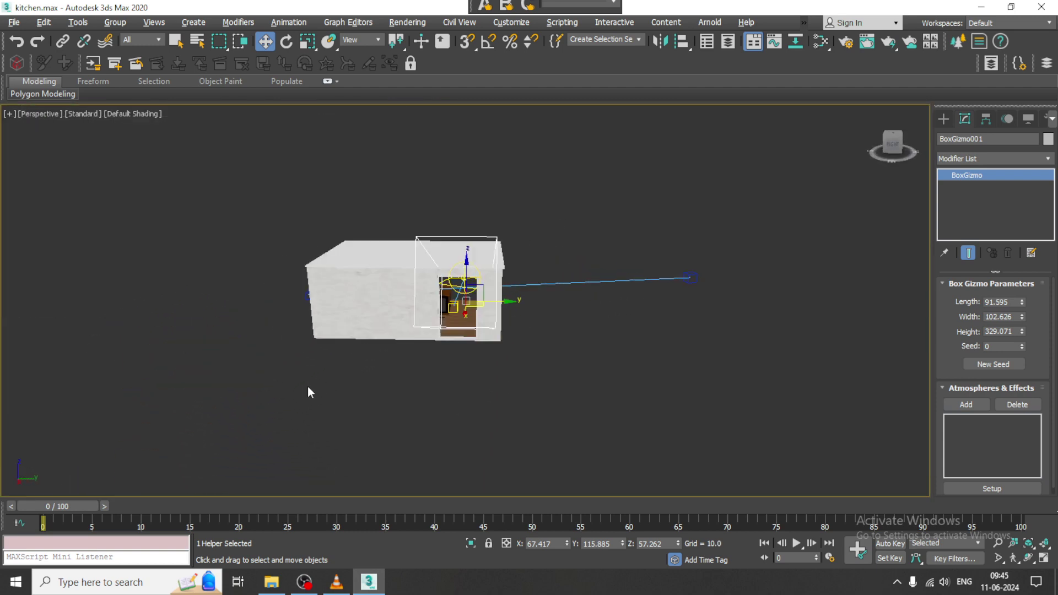
{"action": "left_click_drag", "start_coordinate": [1022, 316], "coordinate": [1024, 285]}
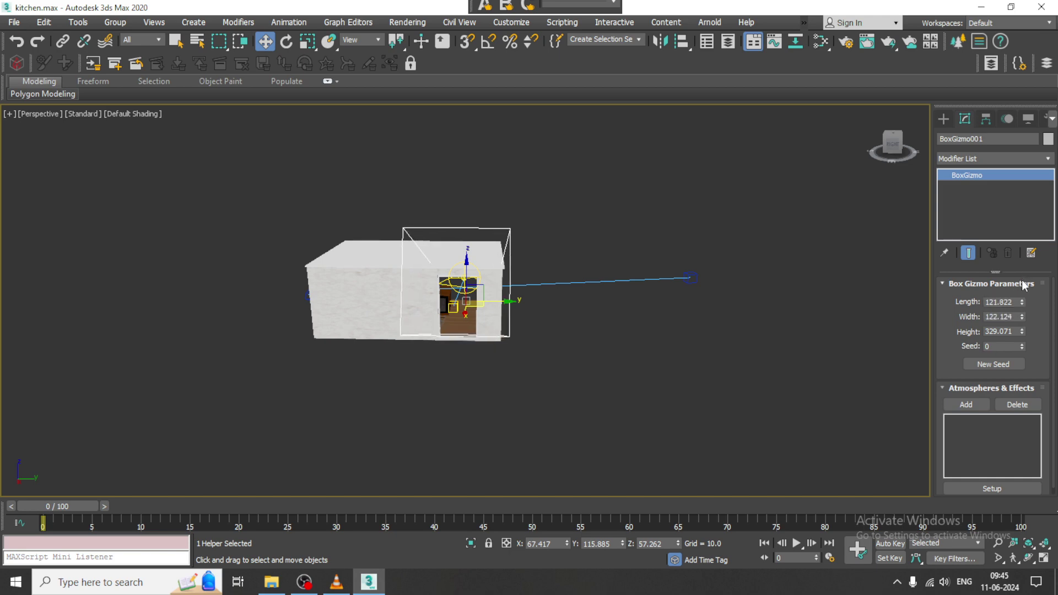
{"action": "middle_click_drag", "start_coordinate": [492, 377], "coordinate": [648, 352], "text": "alt"}
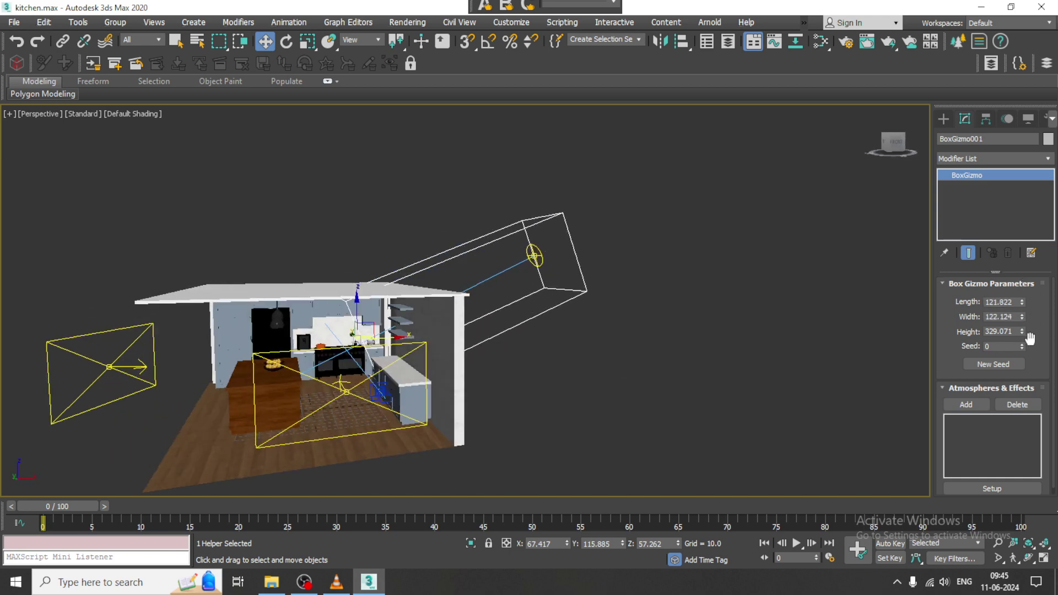
{"action": "left_click_drag", "start_coordinate": [1022, 331], "coordinate": [1022, 318]}
{"action": "middle_click_drag", "start_coordinate": [772, 314], "coordinate": [490, 336], "text": "alt"}
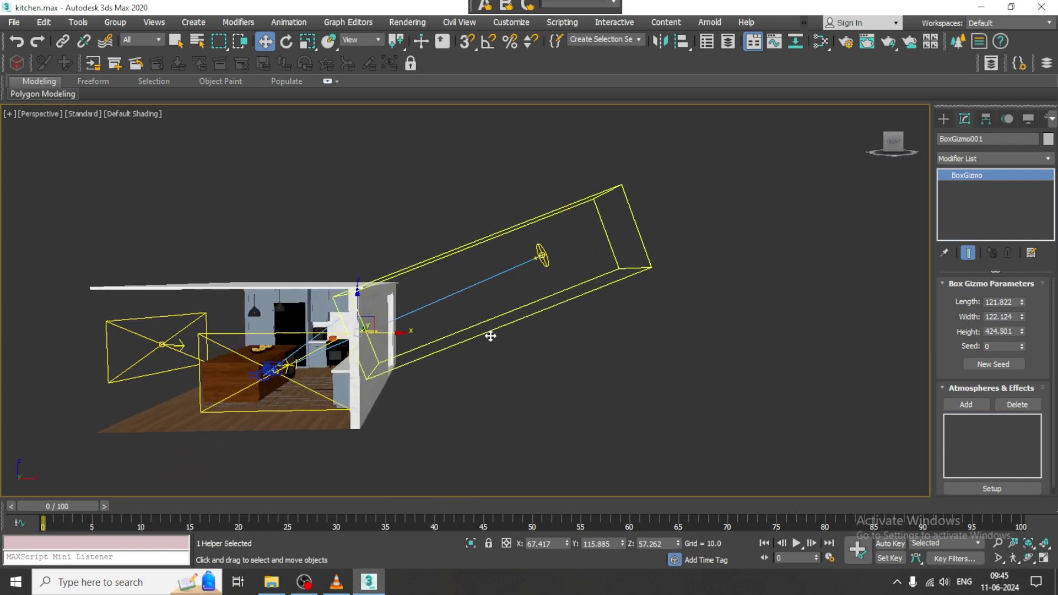
Move the box gizmo in the front view along the light's beam into the kitchen, to about X -29.8, Z 22.8
{"action": "key", "text": "alt+w"}
{"action": "key", "text": "alt+w"}
{"action": "middle_click_drag", "start_coordinate": [348, 398], "coordinate": [380, 368], "text": "alt"}
{"action": "key", "text": "alt+w"}
{"action": "middle_click_drag", "start_coordinate": [758, 234], "coordinate": [725, 233]}
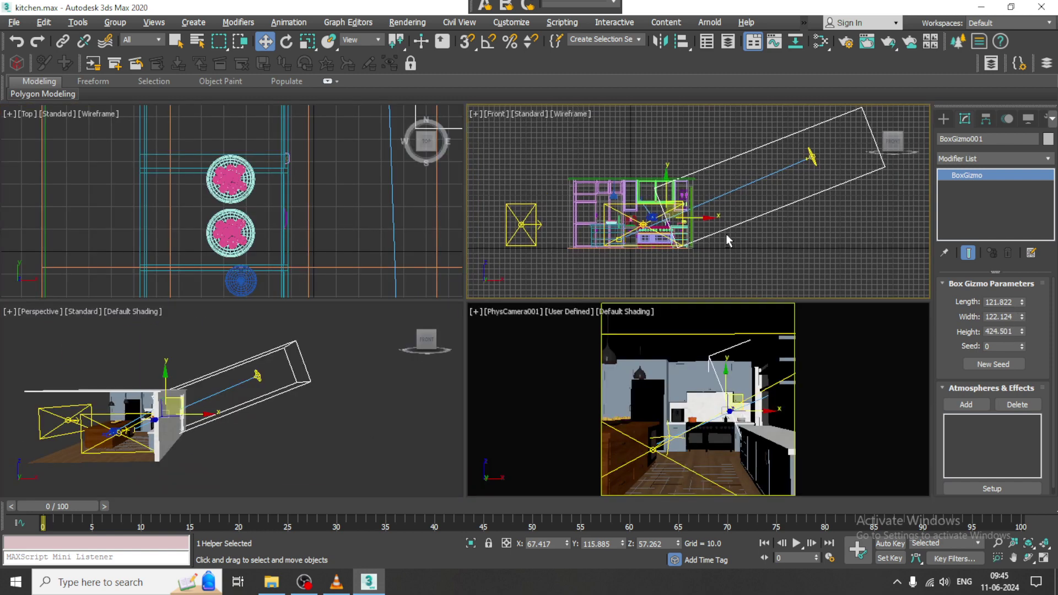
{"action": "key", "text": "alt+w"}
{"action": "middle_click_drag", "start_coordinate": [354, 354], "coordinate": [365, 350]}
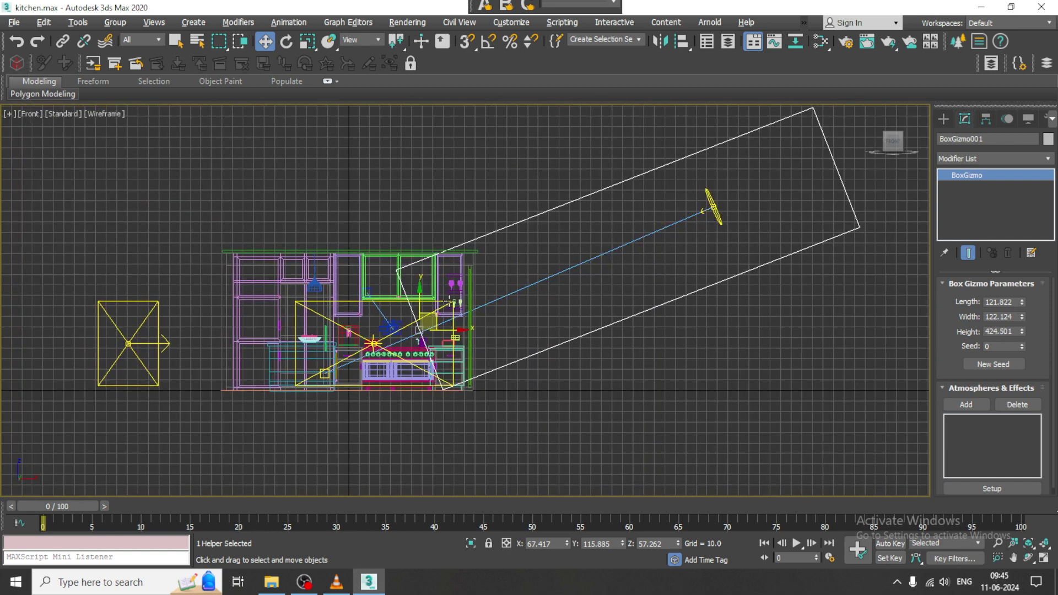
{"action": "left_click_drag", "start_coordinate": [453, 302], "coordinate": [437, 304]}
{"action": "key", "text": "ctrl+z"}
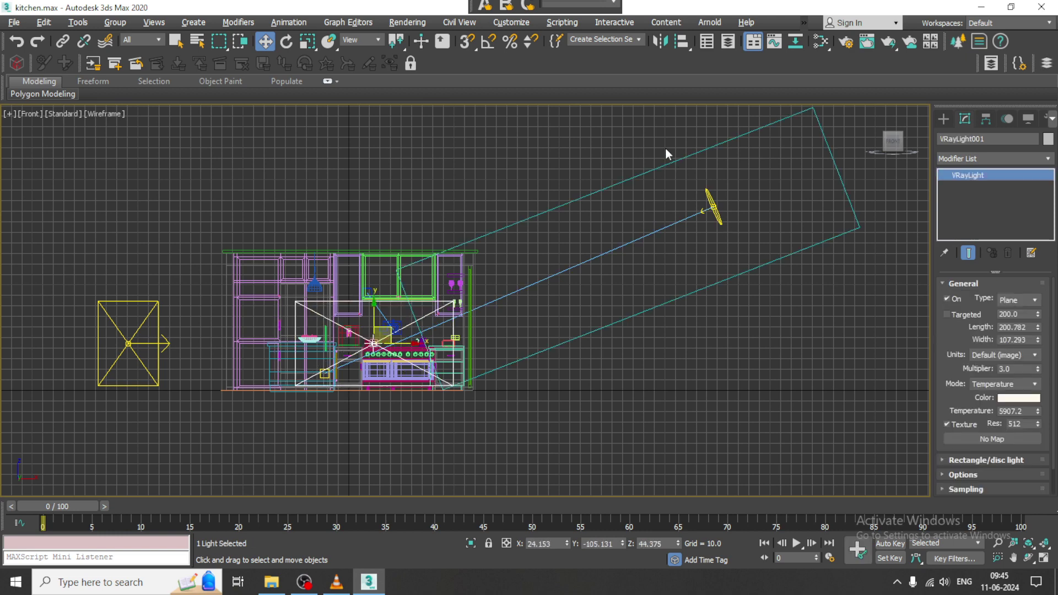
{"action": "key", "text": "ctrl+z"}
{"action": "left_click_drag", "start_coordinate": [434, 313], "coordinate": [331, 349]}
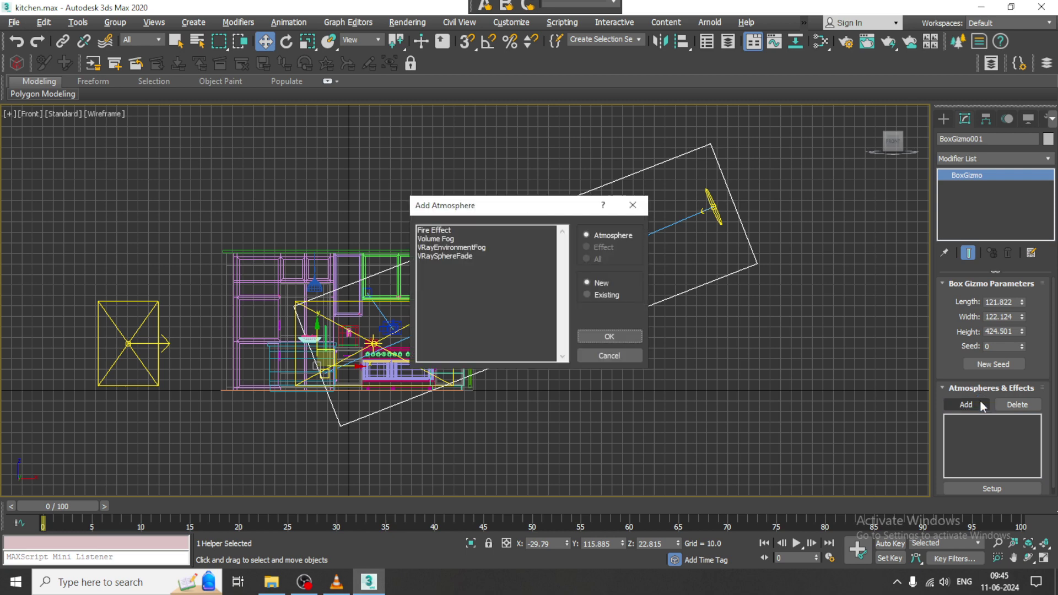
Add a new VRayEnvironmentFog atmosphere to the box gizmo and select it in the effects list
{"action": "left_click", "coordinate": [471, 247]}
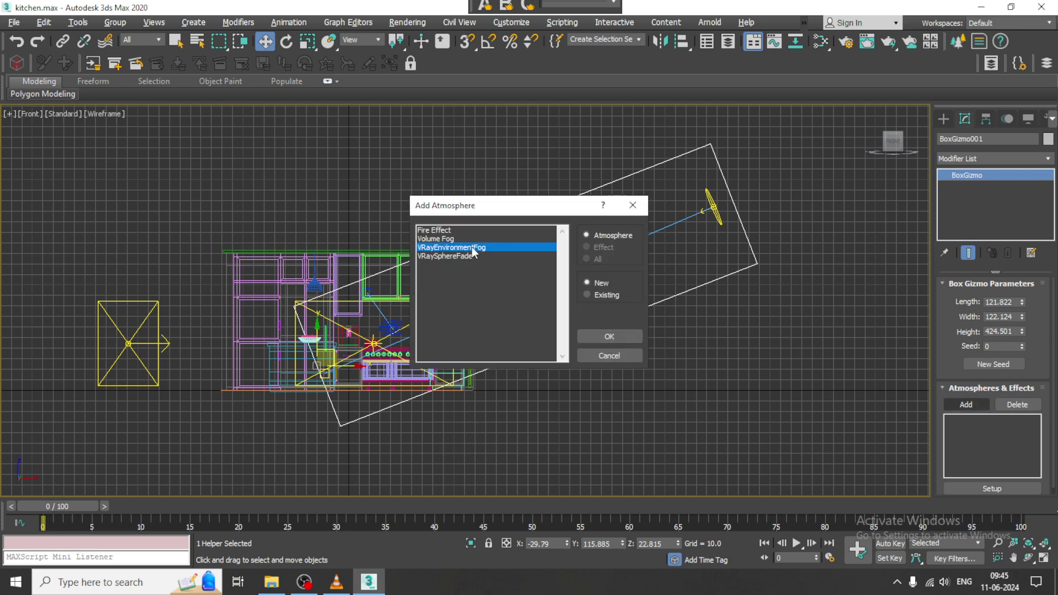
{"action": "left_click", "coordinate": [619, 337]}
{"action": "left_click", "coordinate": [986, 420]}
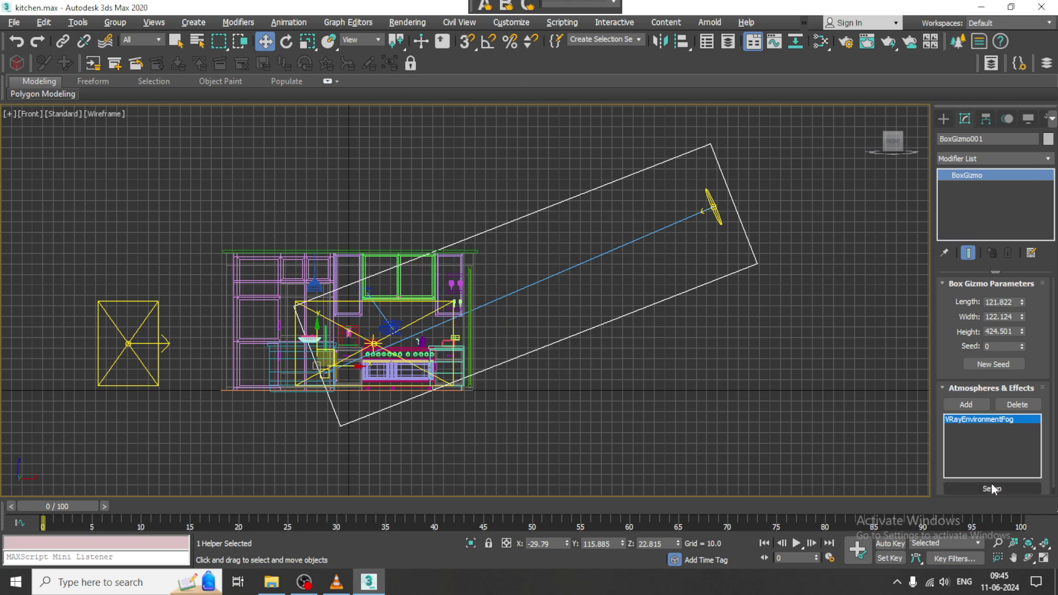
Open the VRayEnvironmentFog setup and look through its general parameters, maps, ray filter and gizmo and light nodes
{"action": "left_click", "coordinate": [991, 486]}
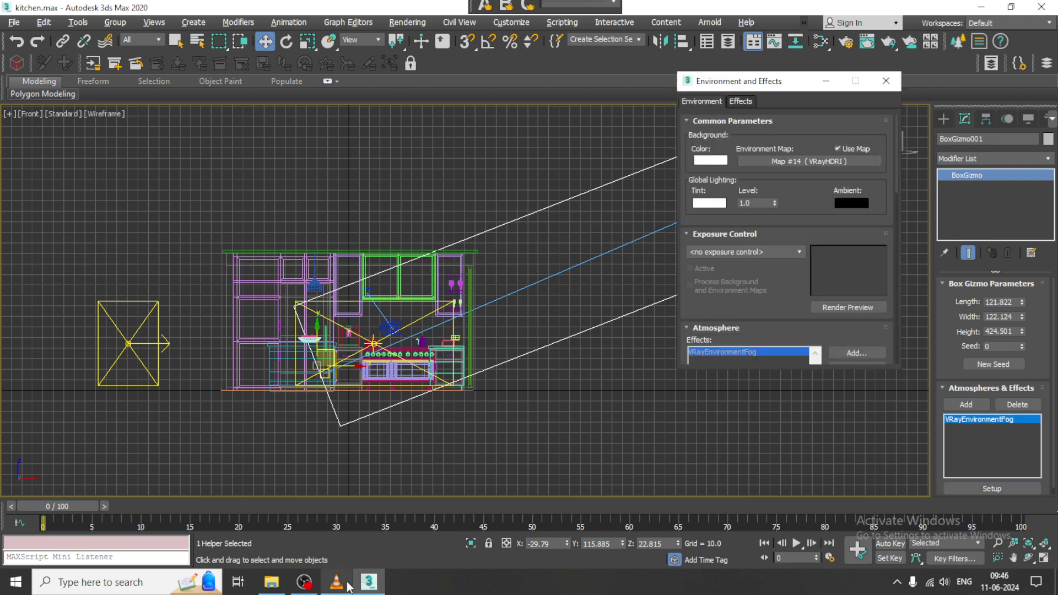
{"action": "left_click", "coordinate": [304, 582]}
{"action": "left_click", "coordinate": [304, 582]}
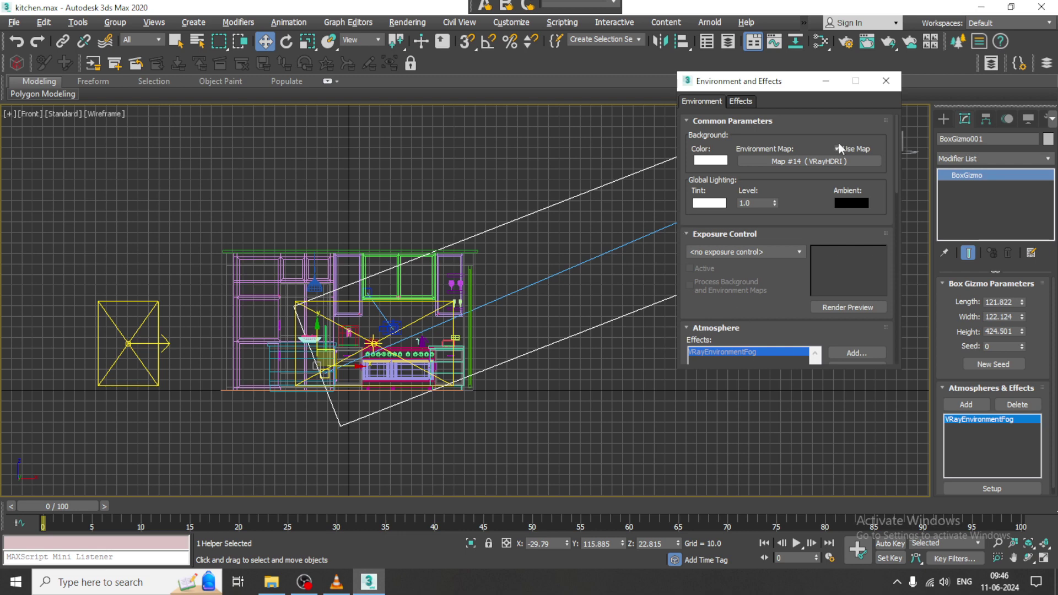
{"action": "scroll", "coordinate": [774, 313], "scroll_direction": "down", "scroll_amount": 5}
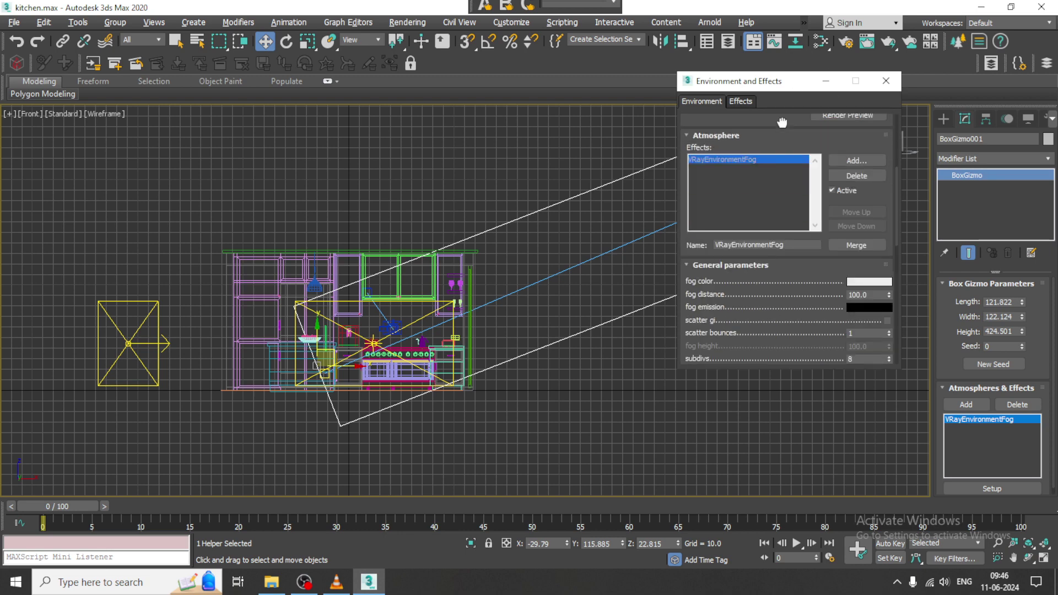
{"action": "scroll", "coordinate": [809, 314], "scroll_direction": "down", "scroll_amount": 6}
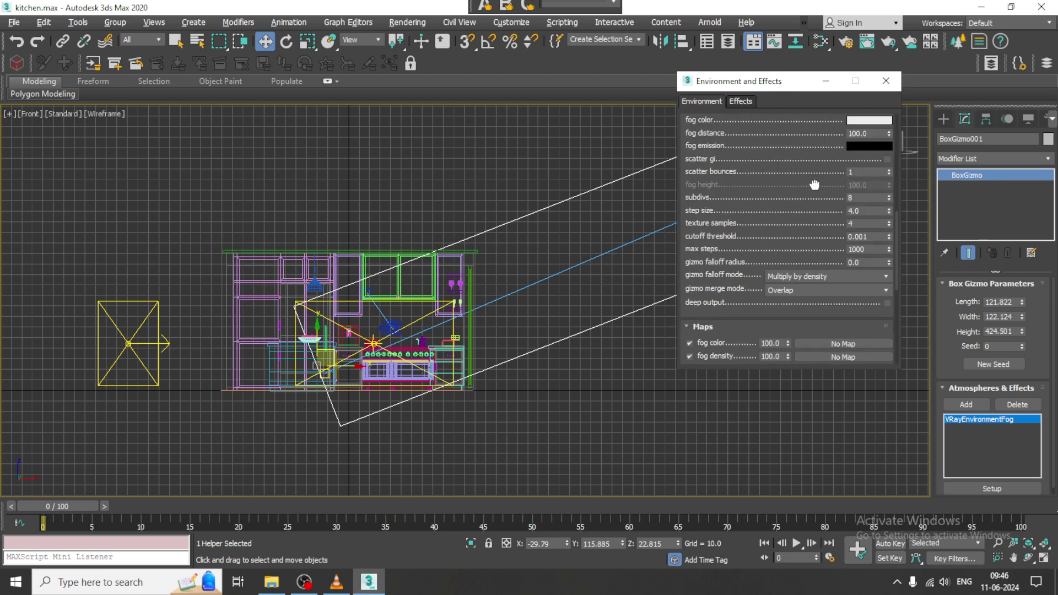
{"action": "left_click_drag", "start_coordinate": [783, 290], "coordinate": [786, 139]}
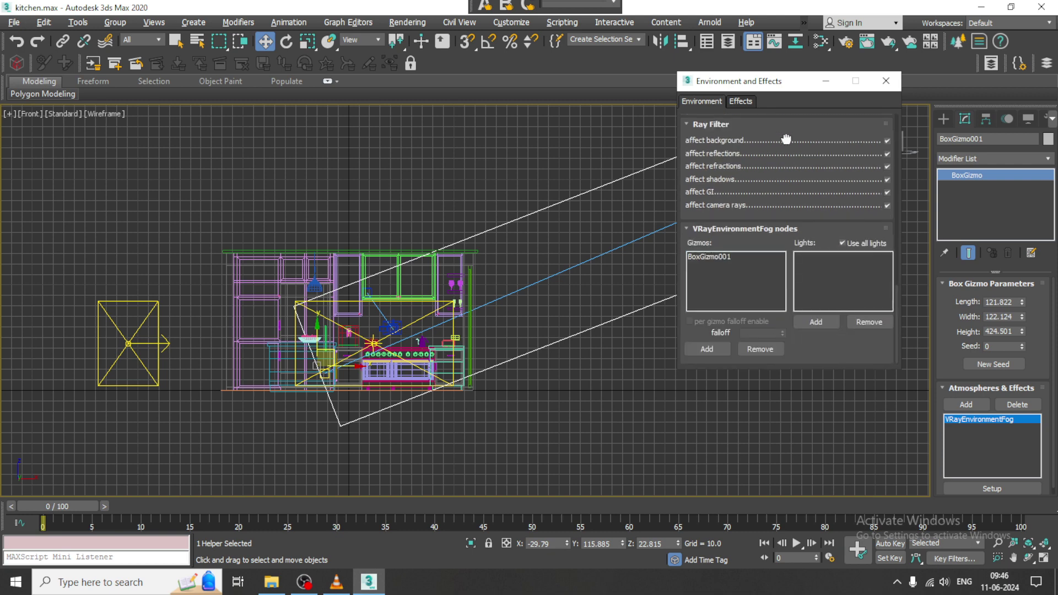
Remove BoxGizmo001 from the VRayEnvironmentFog gizmo nodes and set the fog height to 261
{"action": "left_click", "coordinate": [713, 256]}
{"action": "left_click", "coordinate": [760, 348]}
{"action": "scroll", "coordinate": [807, 159], "scroll_direction": "up", "scroll_amount": 4}
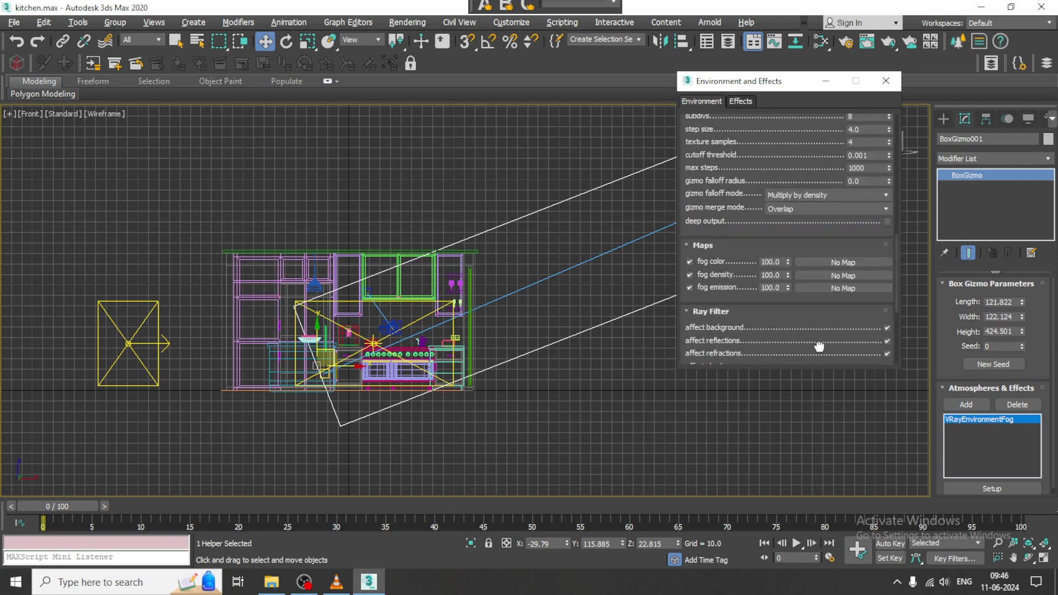
{"action": "left_click_drag", "start_coordinate": [800, 137], "coordinate": [808, 274]}
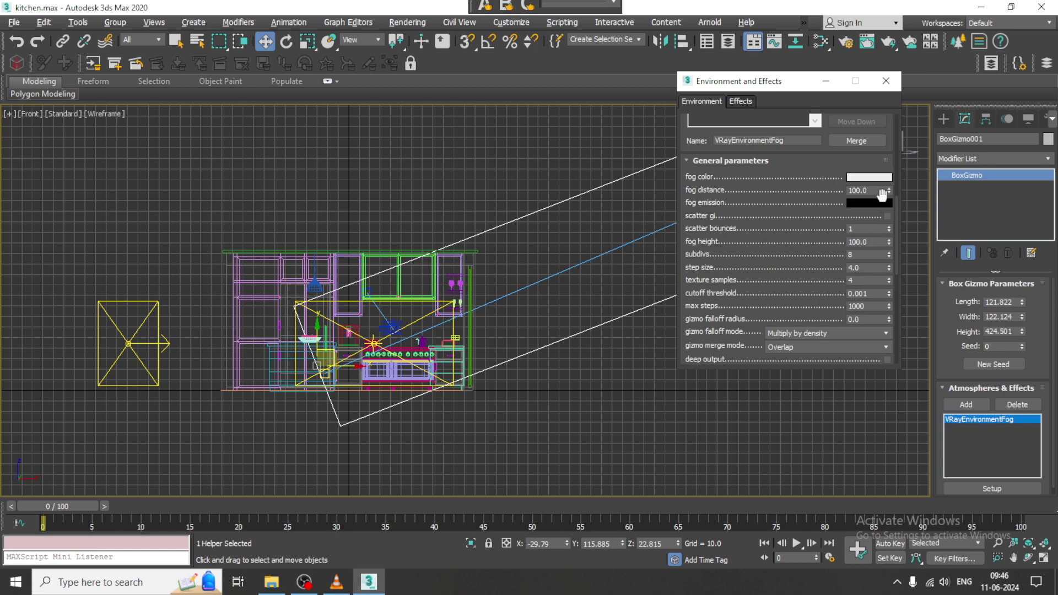
{"action": "left_click_drag", "start_coordinate": [889, 239], "coordinate": [877, 134]}
{"action": "left_click_drag", "start_coordinate": [819, 256], "coordinate": [818, 4]}
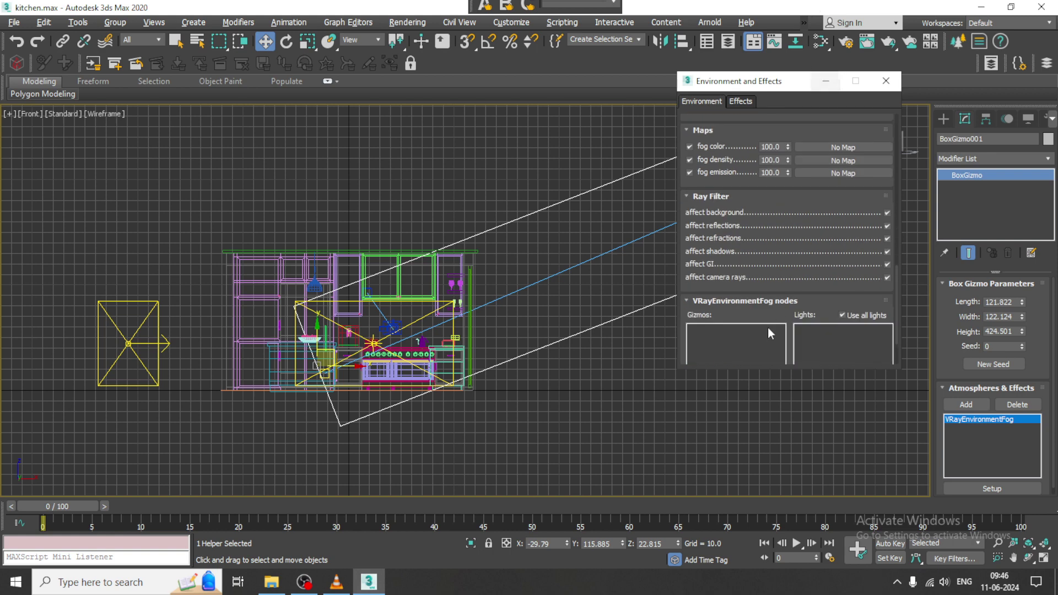
Add BoxGizmo001 to the fog's gizmo nodes and VRaySun001 to its light nodes by picking them in the front view
{"action": "left_click_drag", "start_coordinate": [747, 311], "coordinate": [750, 214]}
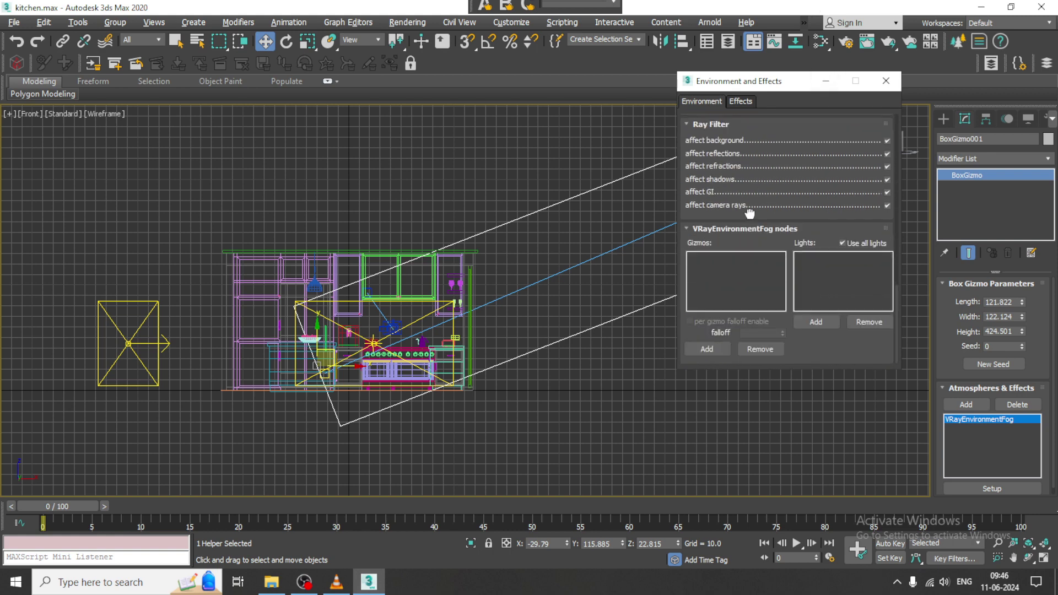
{"action": "left_click", "coordinate": [708, 349]}
{"action": "middle_click_drag", "start_coordinate": [555, 279], "coordinate": [534, 283]}
{"action": "left_click", "coordinate": [574, 329]}
{"action": "middle_click_drag", "start_coordinate": [574, 329], "coordinate": [578, 302]}
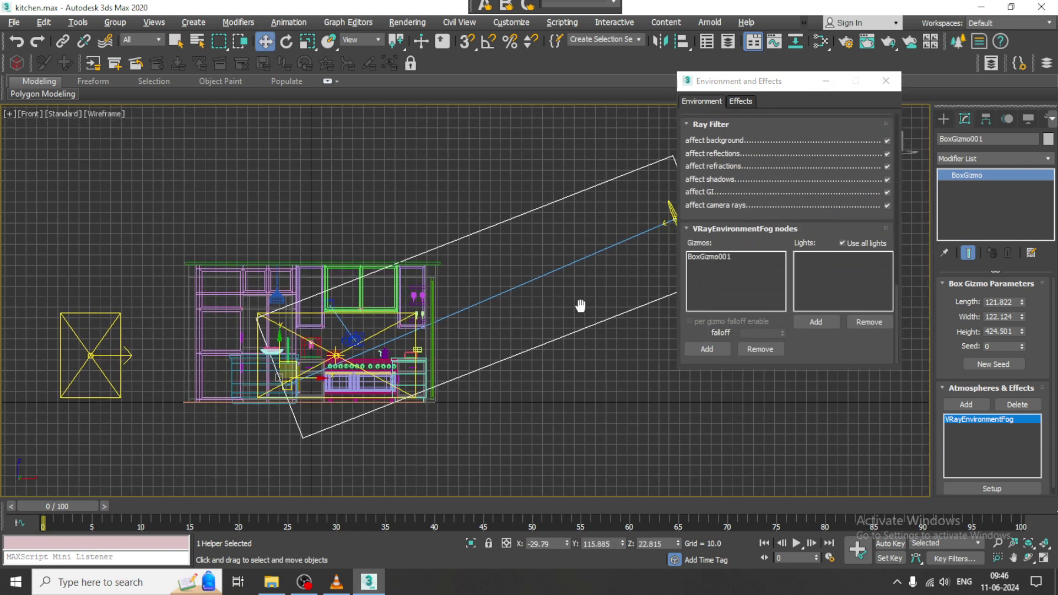
{"action": "left_click", "coordinate": [815, 322]}
{"action": "left_click", "coordinate": [662, 226]}
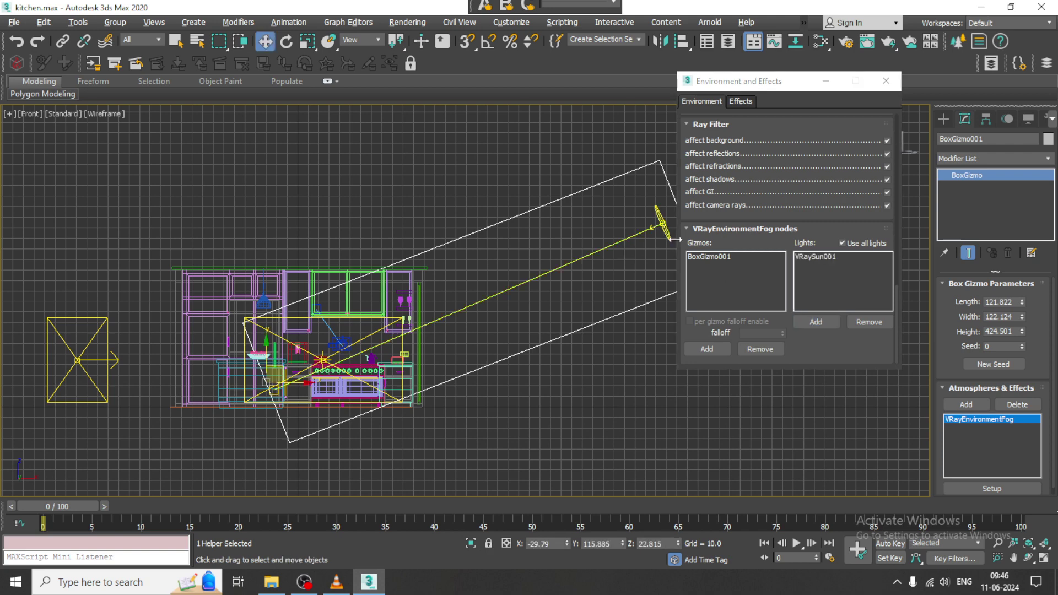
Change the fog color to a warm beige with RGB 231, 209, 180
{"action": "scroll", "coordinate": [779, 217], "scroll_direction": "up", "scroll_amount": 8}
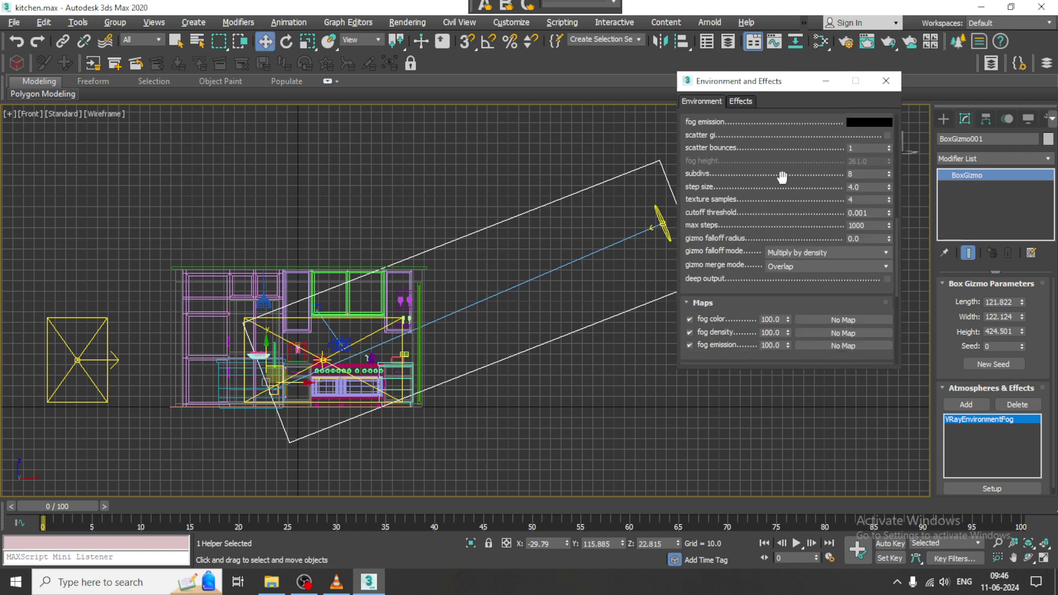
{"action": "scroll", "coordinate": [785, 243], "scroll_direction": "up", "scroll_amount": 6}
{"action": "left_click", "coordinate": [881, 296]}
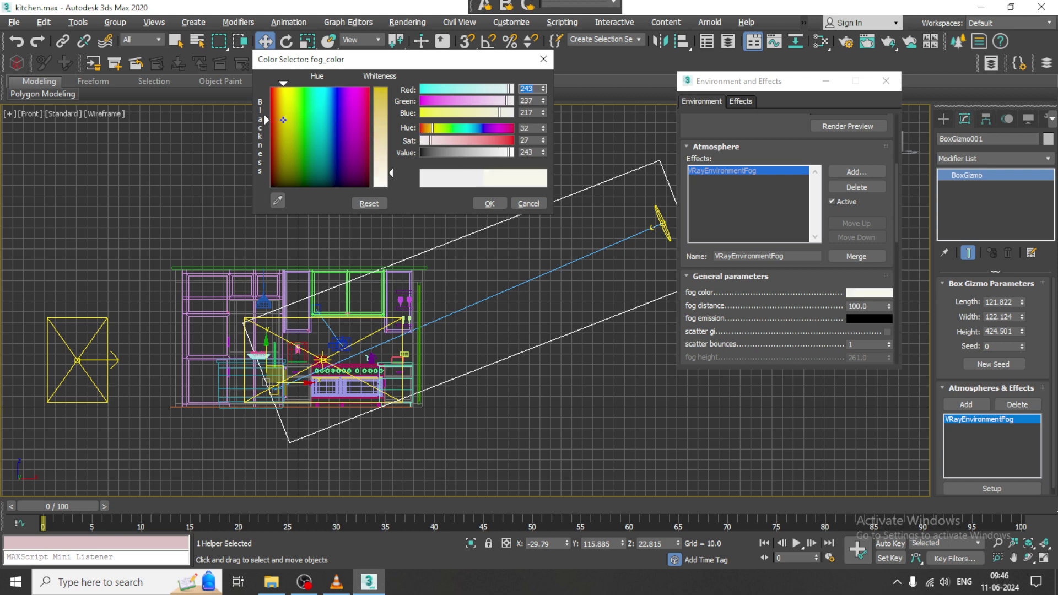
{"action": "left_click_drag", "start_coordinate": [283, 119], "coordinate": [280, 119]}
{"action": "left_click_drag", "start_coordinate": [386, 148], "coordinate": [389, 158]}
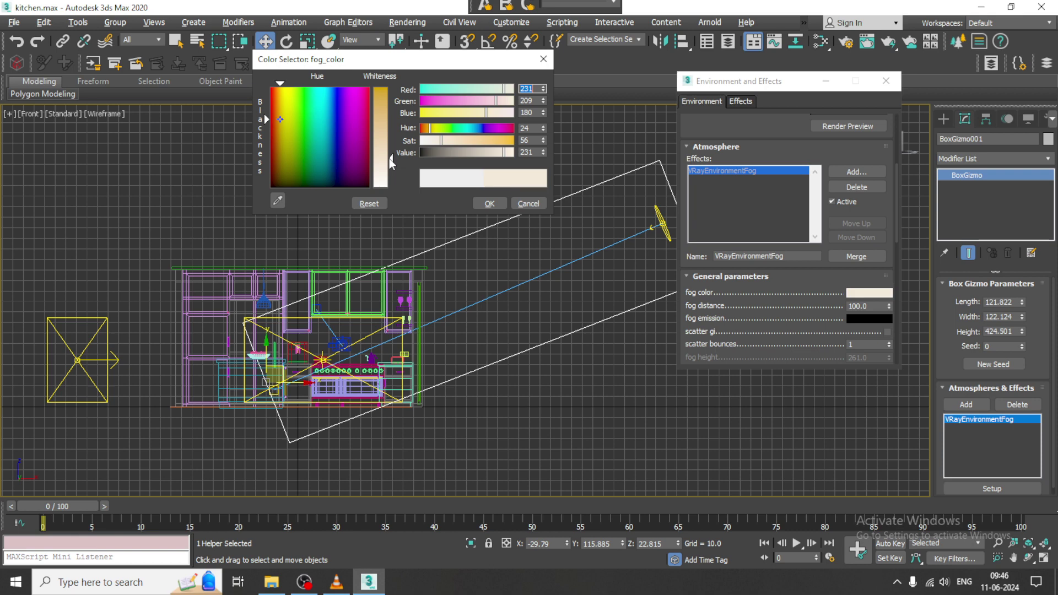
{"action": "left_click", "coordinate": [478, 202]}
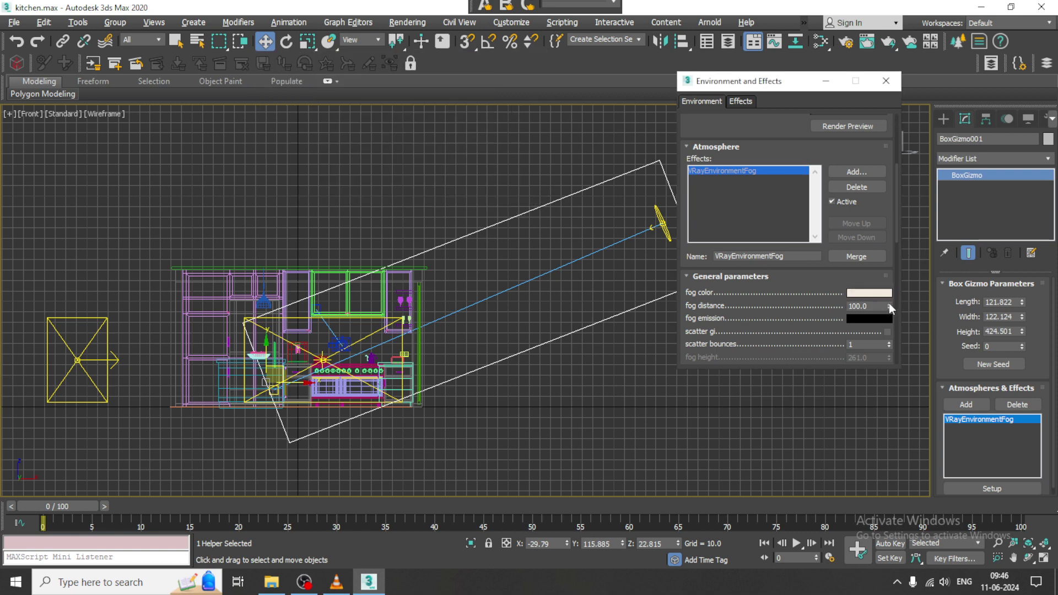
Set the fog distance to 1057, the subdivs to 32 and the max steps to 500
{"action": "left_click_drag", "start_coordinate": [889, 305], "coordinate": [814, 230]}
{"action": "scroll", "coordinate": [791, 204], "scroll_direction": "down", "scroll_amount": 5}
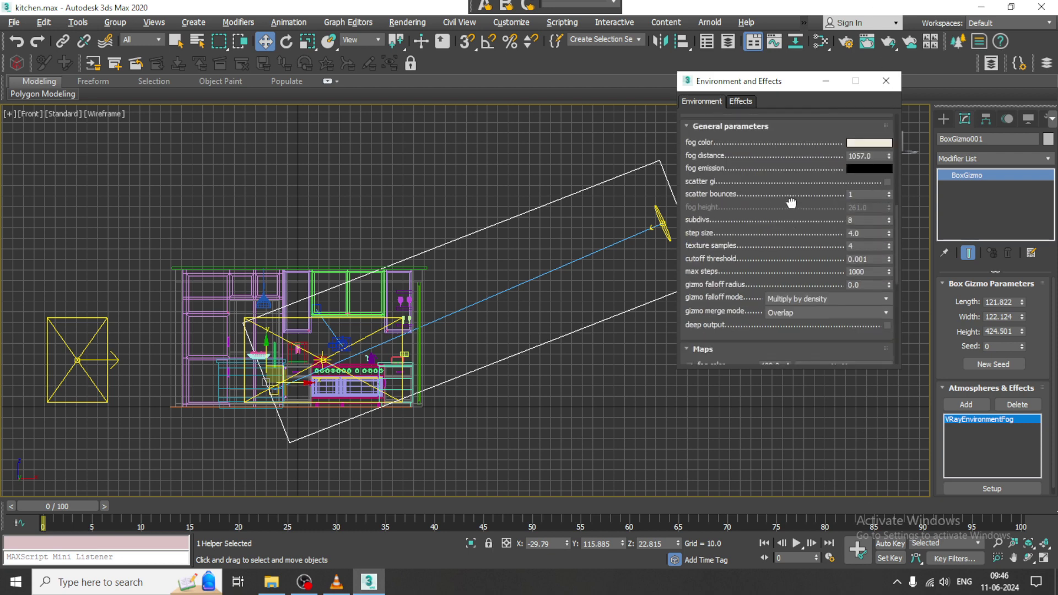
{"action": "double_click", "coordinate": [861, 219]}
{"action": "type", "text": "32"}
{"action": "double_click", "coordinate": [872, 272]}
{"action": "type", "text": "50"}
Run a test render of the PhysCamera001 view, stopping it and closing the frame buffer once the fog effect can be judged
{"action": "left_click", "coordinate": [825, 81]}
{"action": "key", "text": "alt+w"}
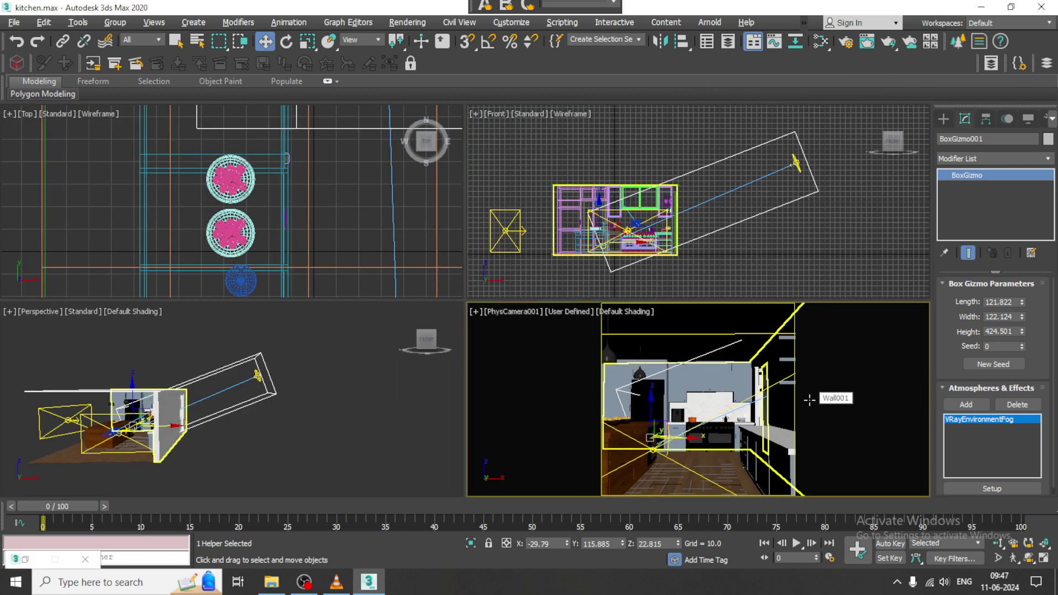
{"action": "key", "text": "alt+w"}
{"action": "left_click", "coordinate": [407, 22]}
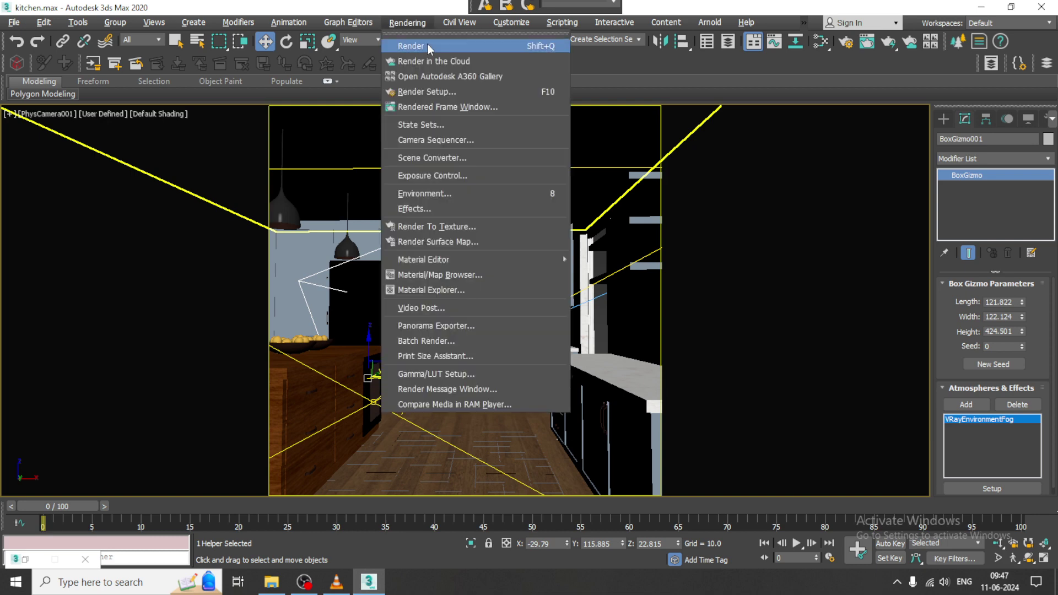
{"action": "left_click", "coordinate": [427, 44]}
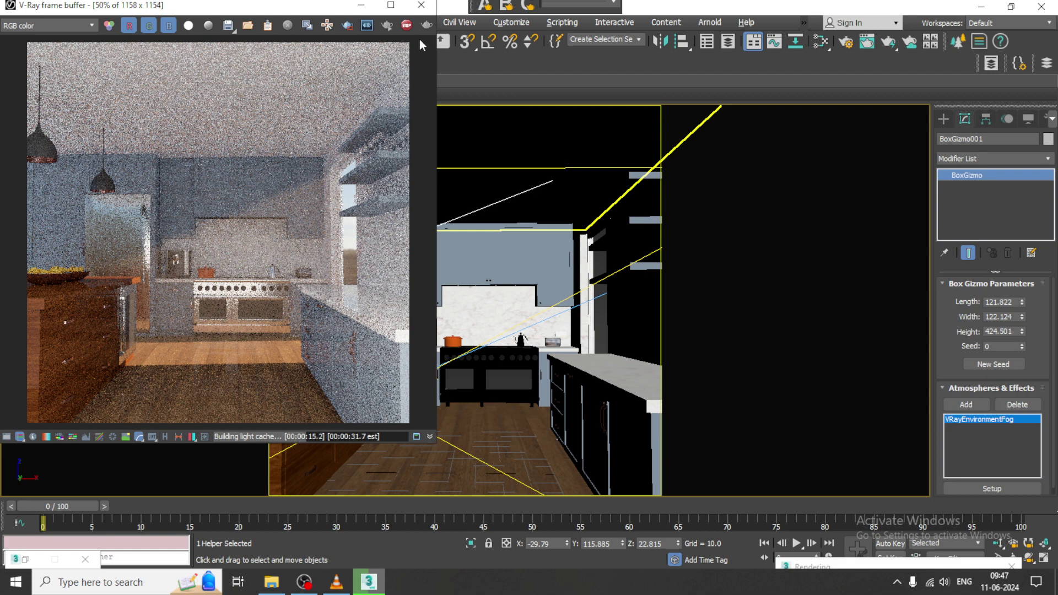
{"action": "left_click", "coordinate": [407, 26]}
{"action": "left_click", "coordinate": [421, 10]}
{"action": "key", "text": "alt+w"}
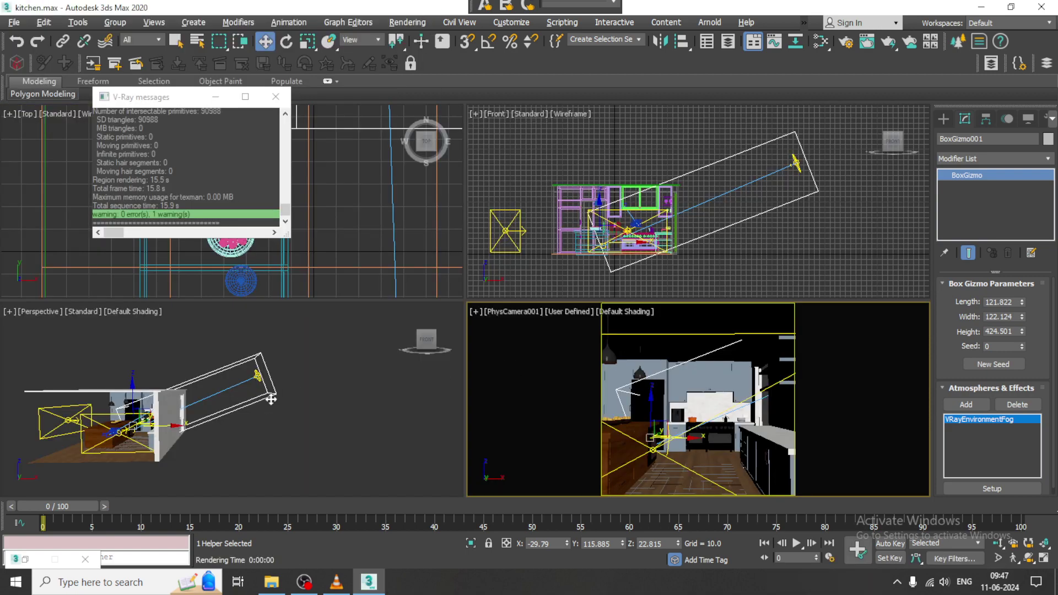
Reopen the VRayEnvironmentFog setup and raise the fog distance to 1627.78
{"action": "left_click", "coordinate": [991, 489]}
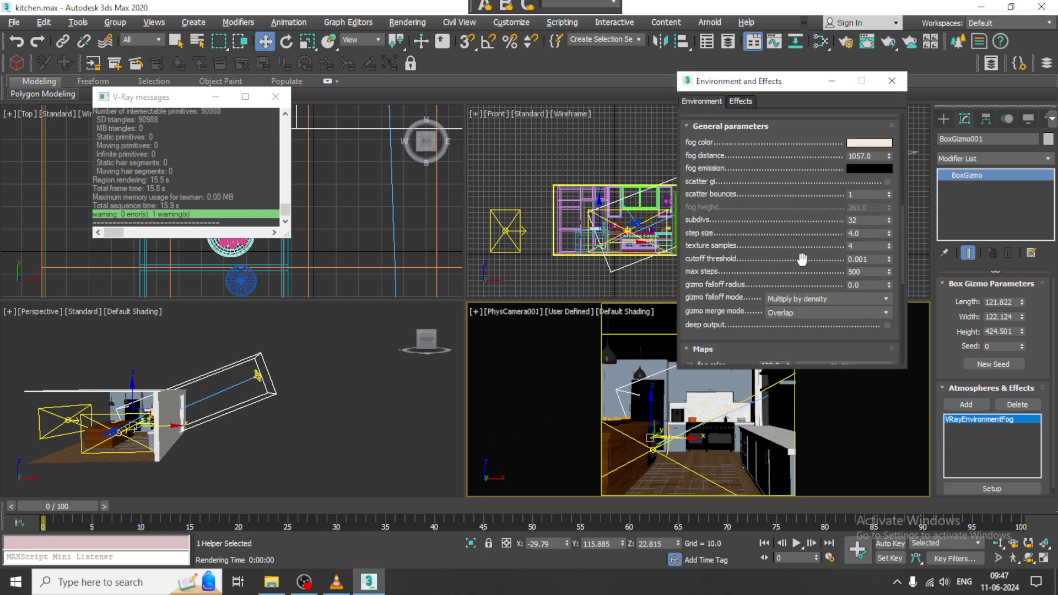
{"action": "left_click_drag", "start_coordinate": [889, 158], "coordinate": [886, 135]}
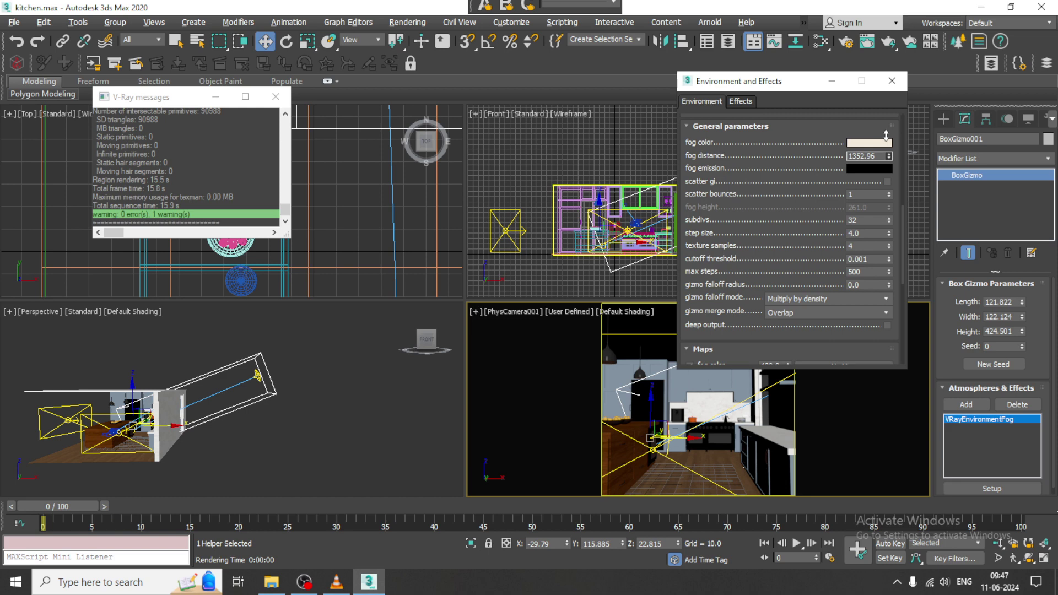
{"action": "left_click_drag", "start_coordinate": [885, 135], "coordinate": [888, 127]}
{"action": "left_click_drag", "start_coordinate": [888, 156], "coordinate": [889, 149]}
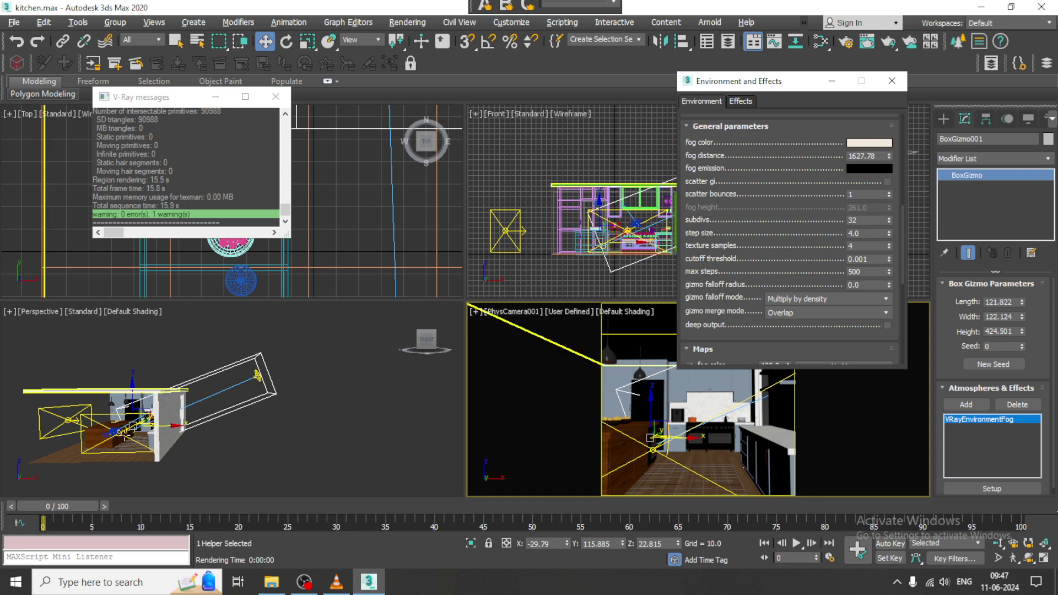
Select the plane VRayLight001 at the kitchen's open side in the perspective view and set its multiplier to 5.0
{"action": "middle_click_drag", "start_coordinate": [264, 421], "coordinate": [256, 339], "text": "alt"}
{"action": "middle_click_drag", "start_coordinate": [256, 338], "coordinate": [243, 422]}
{"action": "scroll", "coordinate": [290, 408], "scroll_direction": "up", "scroll_amount": 4}
{"action": "left_click", "coordinate": [239, 430]}
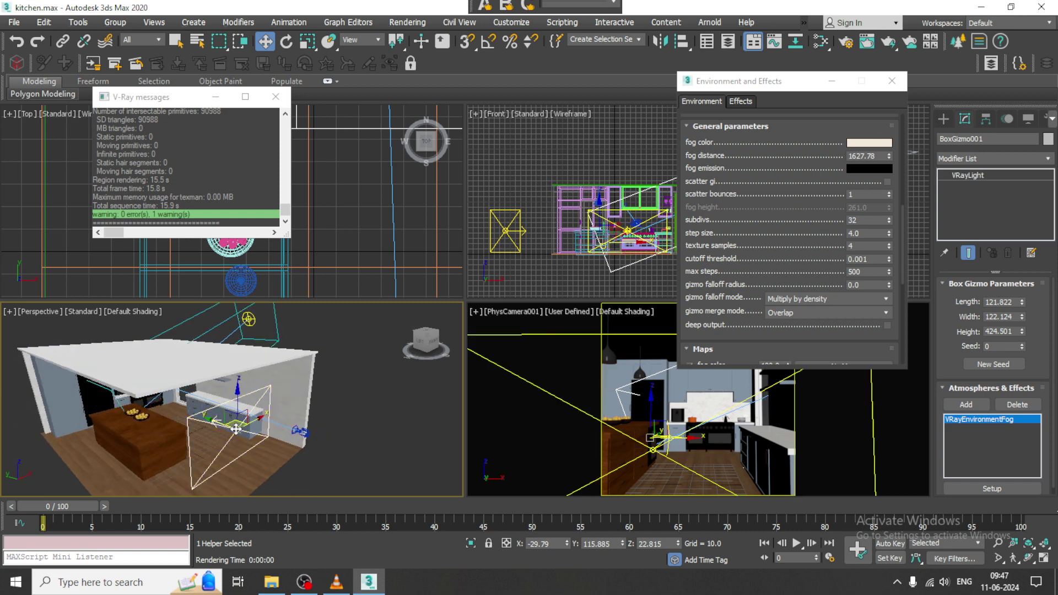
{"action": "left_click", "coordinate": [1038, 367]}
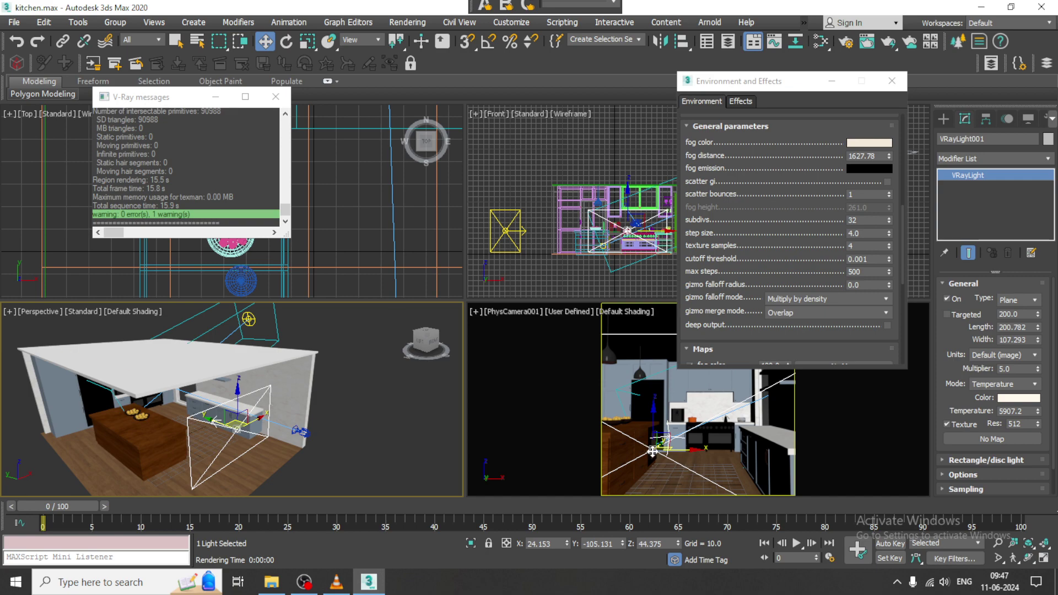
Render the maximized PhysCamera001 view again to check the fog, then close the frame buffer
{"action": "left_click", "coordinate": [677, 432]}
{"action": "key", "text": "alt+w"}
{"action": "key", "text": "shift+q"}
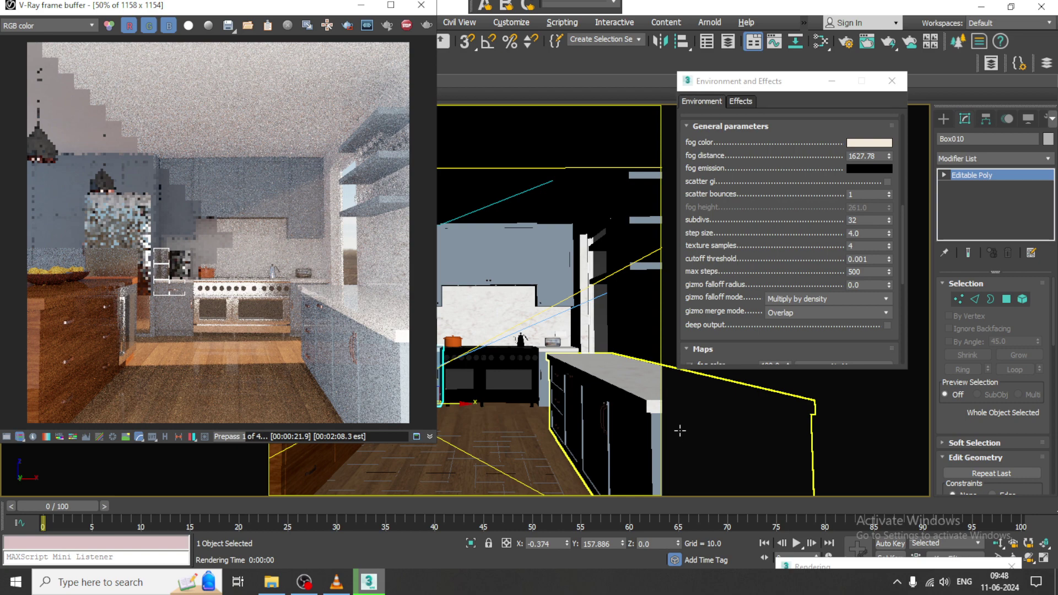
{"action": "left_click", "coordinate": [420, 5]}
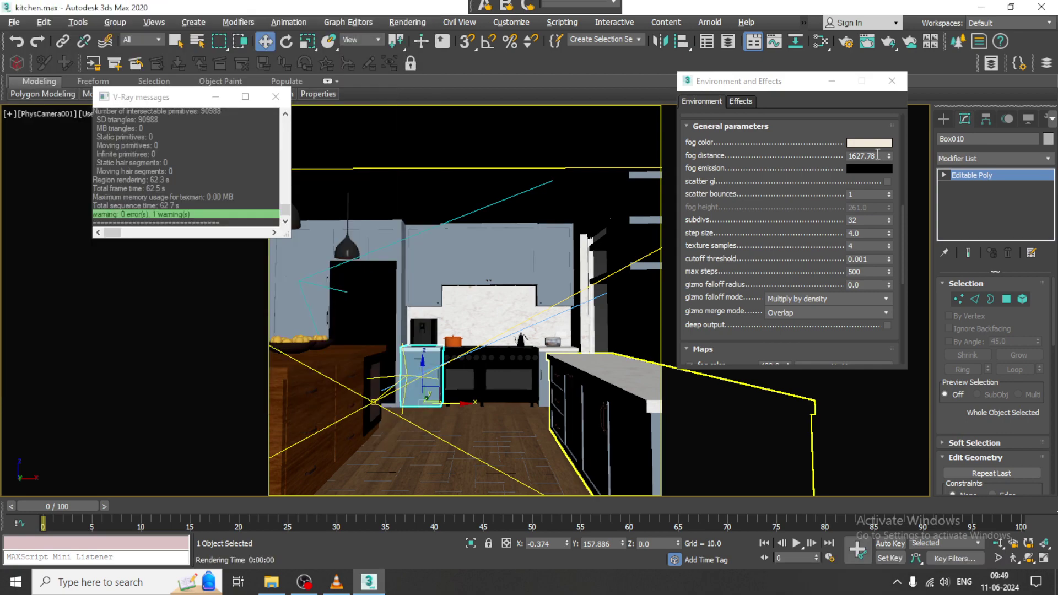
Lower the fog distance to 1367.335 and test it with a short camera render
{"action": "left_click_drag", "start_coordinate": [888, 158], "coordinate": [893, 167]}
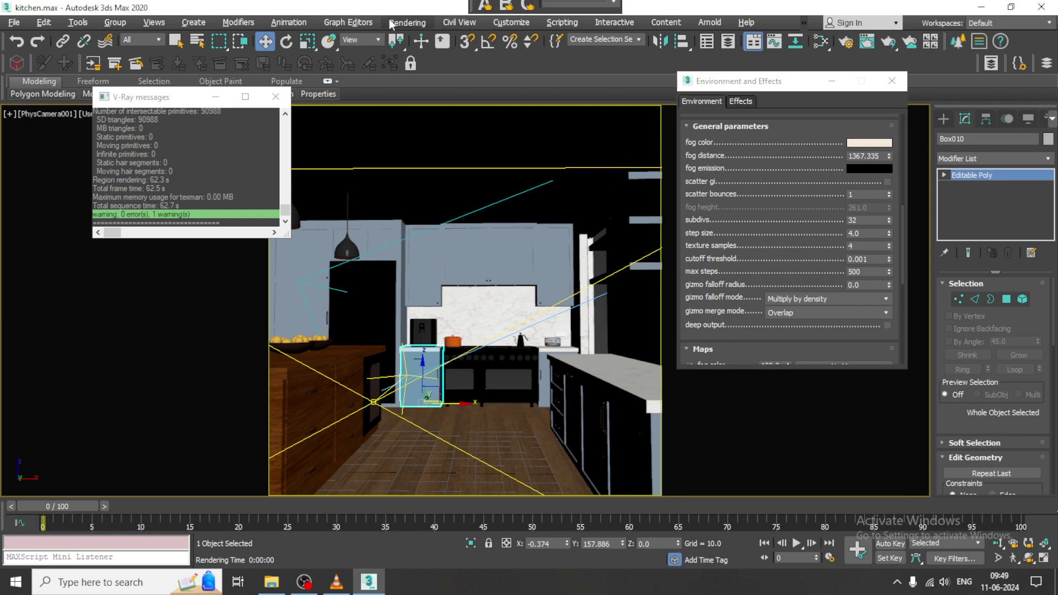
{"action": "left_click", "coordinate": [408, 23]}
{"action": "left_click", "coordinate": [425, 45]}
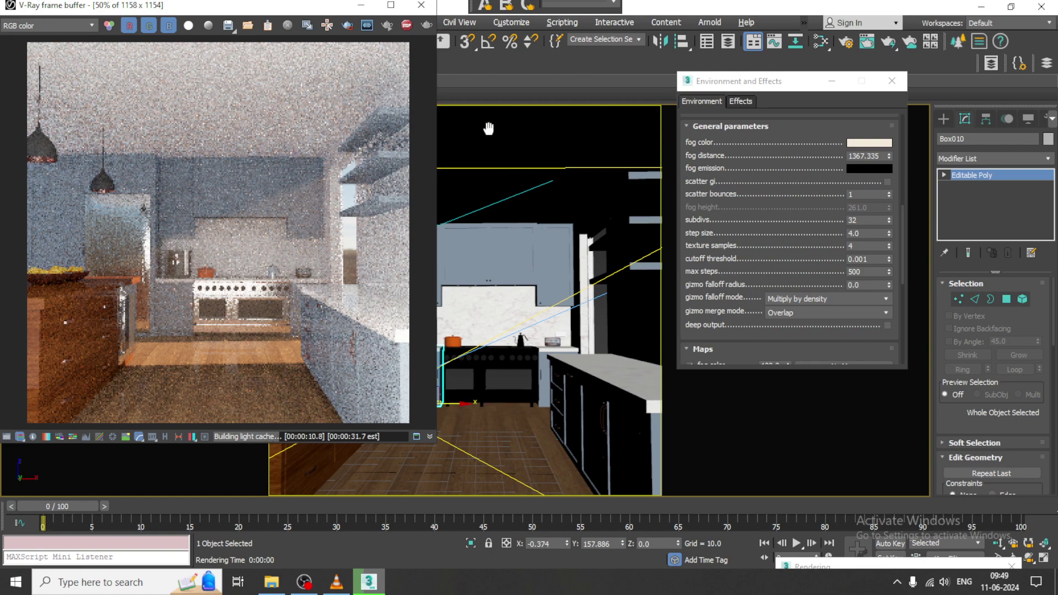
{"action": "key", "text": "Escape"}
{"action": "left_click", "coordinate": [422, 5]}
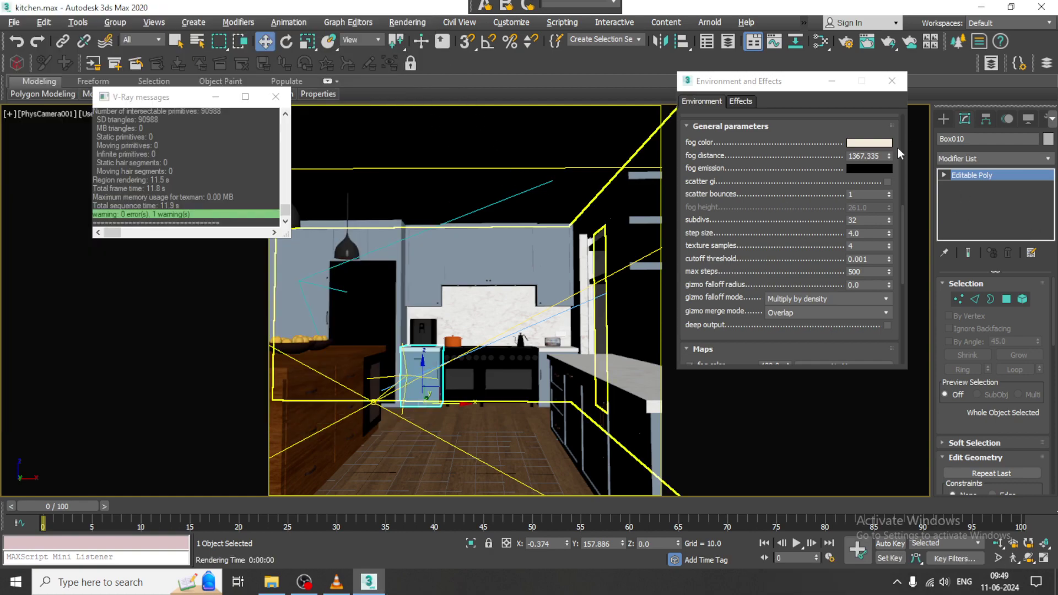
Fine-tune the fog distance to 1408.767
{"action": "left_click_drag", "start_coordinate": [889, 156], "coordinate": [890, 159]}
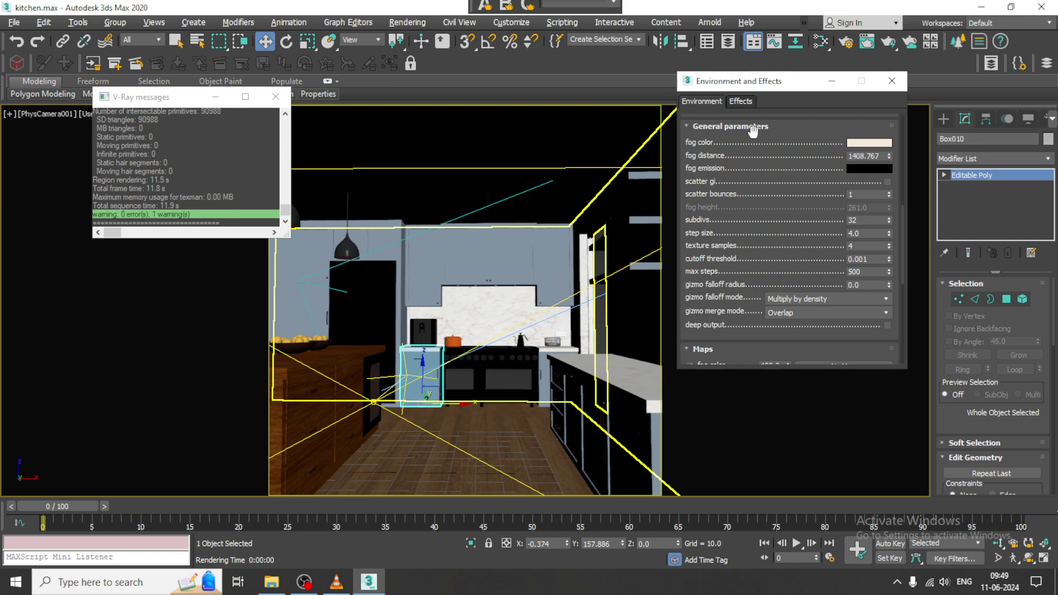
{"action": "left_click", "coordinate": [408, 21]}
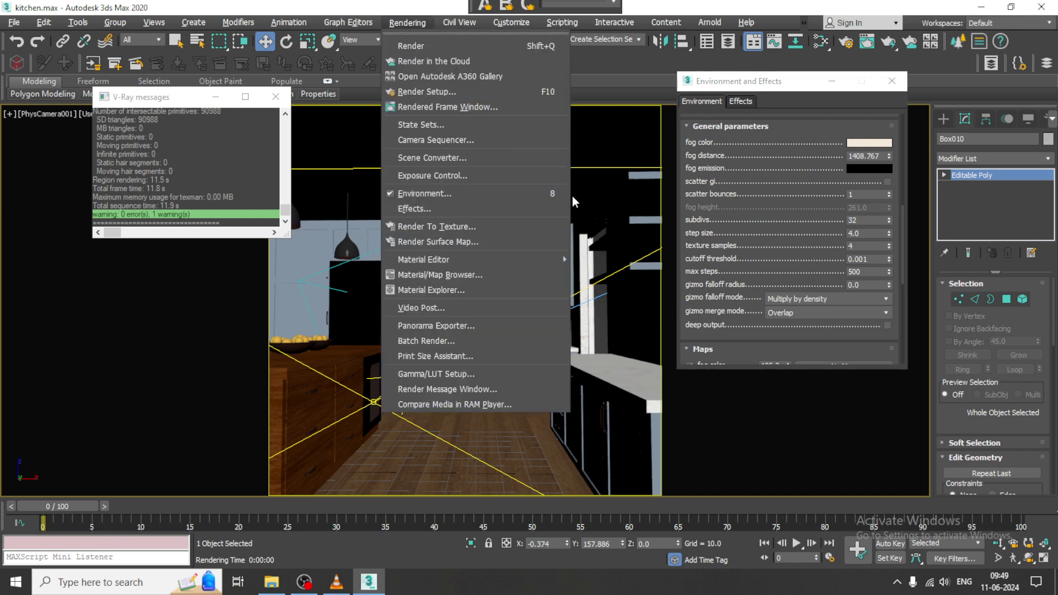
{"action": "left_click", "coordinate": [782, 287]}
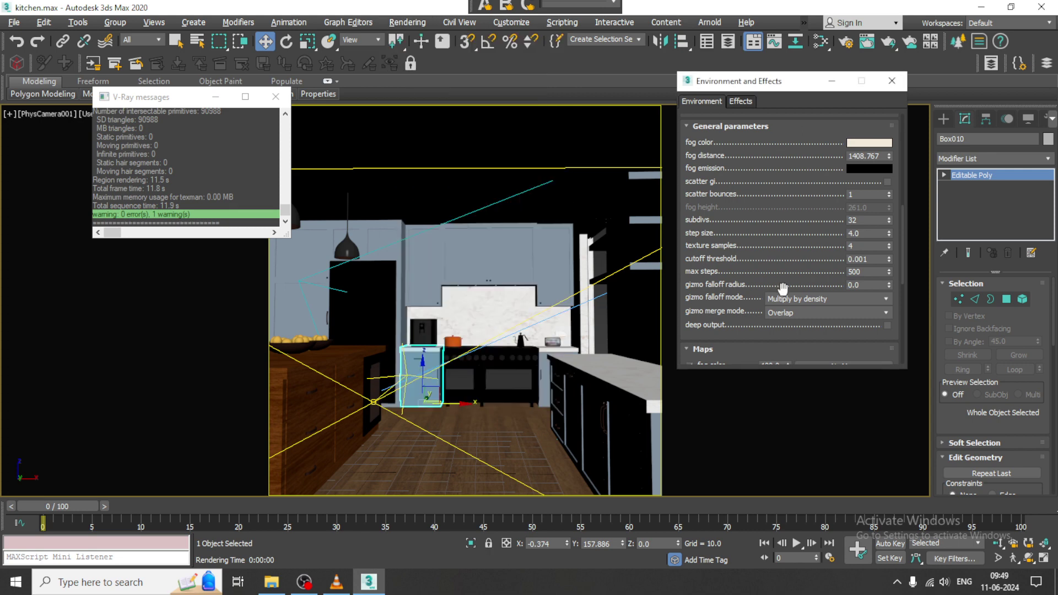
Set the environment's exposure control to VRay Exposure Control and render the camera view
{"action": "scroll", "coordinate": [808, 139], "scroll_direction": "up", "scroll_amount": 10}
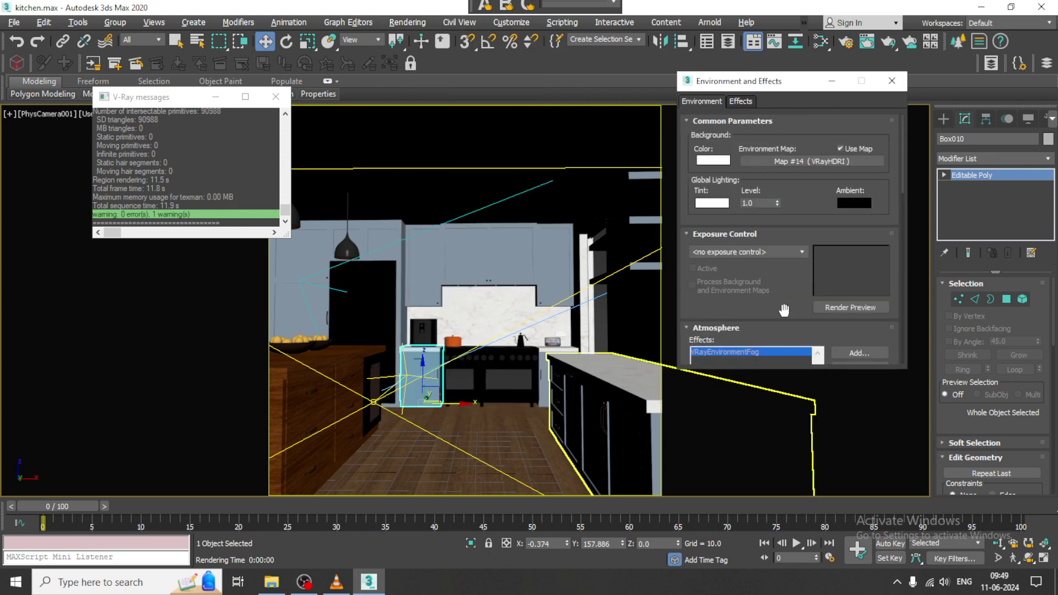
{"action": "left_click", "coordinate": [748, 253]}
{"action": "left_click", "coordinate": [758, 312]}
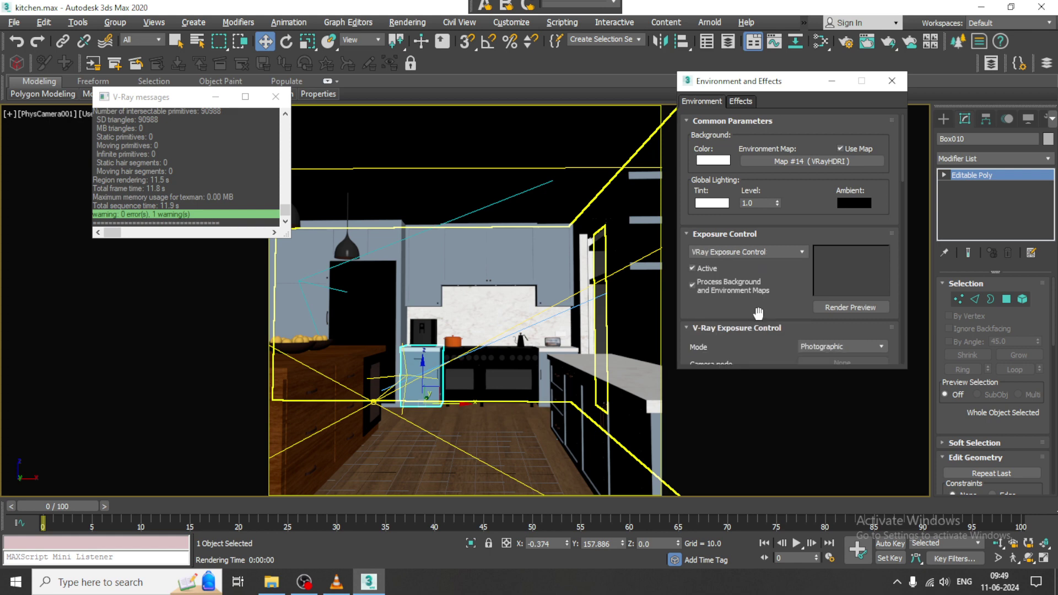
{"action": "left_click", "coordinate": [408, 22]}
{"action": "left_click", "coordinate": [414, 49]}
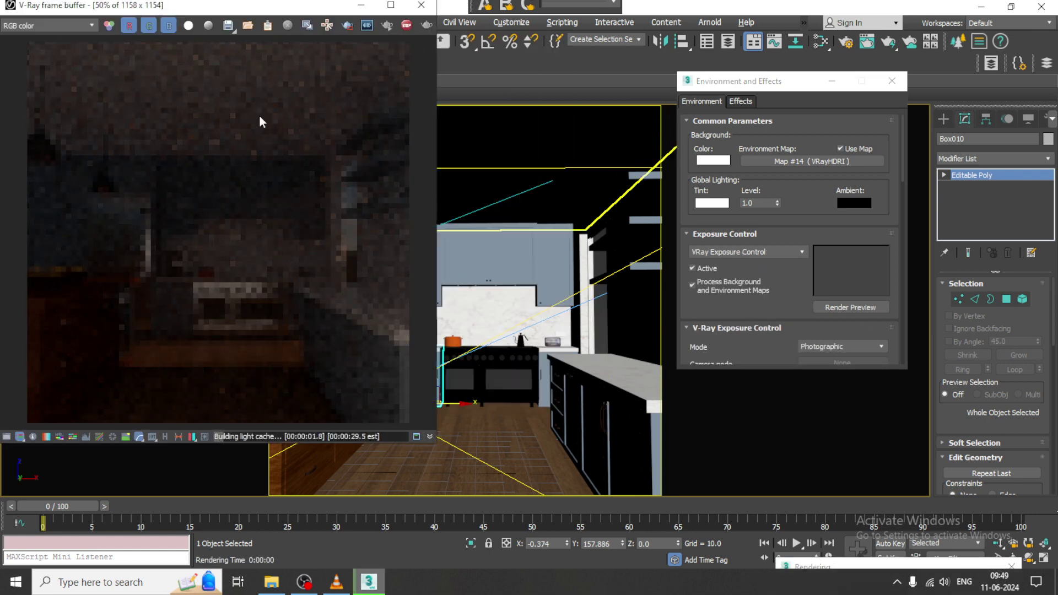
Set the V-Ray exposure ISO to 10 and render the camera view again
{"action": "scroll", "coordinate": [826, 275], "scroll_direction": "down", "scroll_amount": 5}
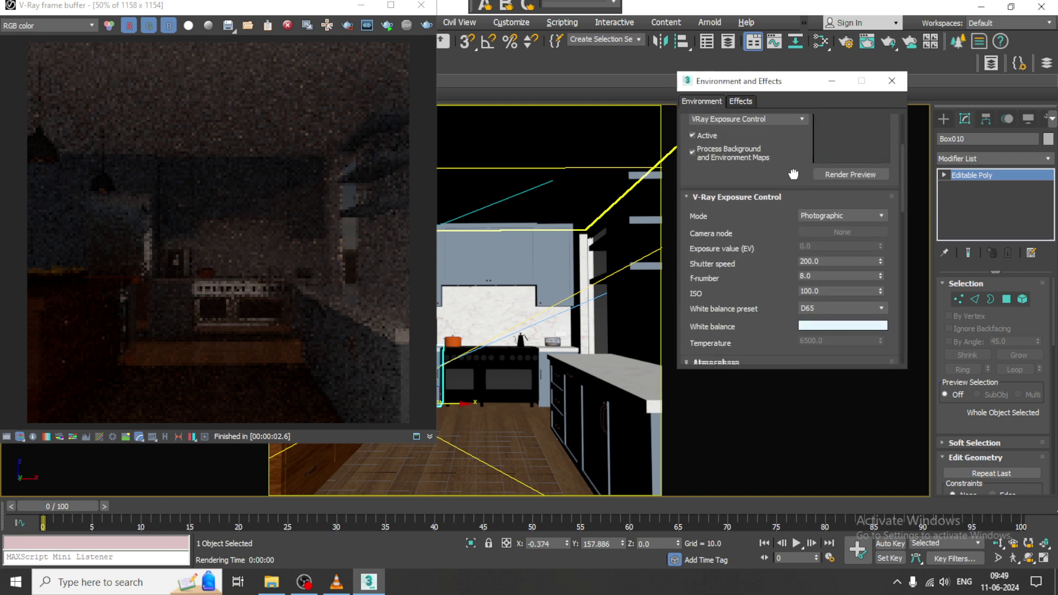
{"action": "left_click", "coordinate": [821, 283]}
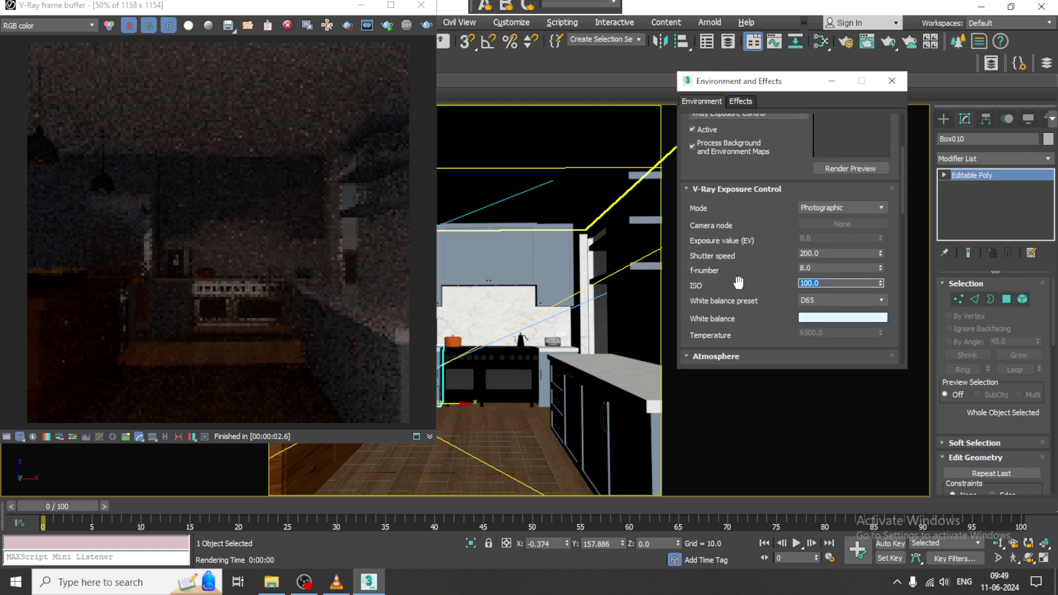
{"action": "type", "text": "1"}
{"action": "key", "text": "Return"}
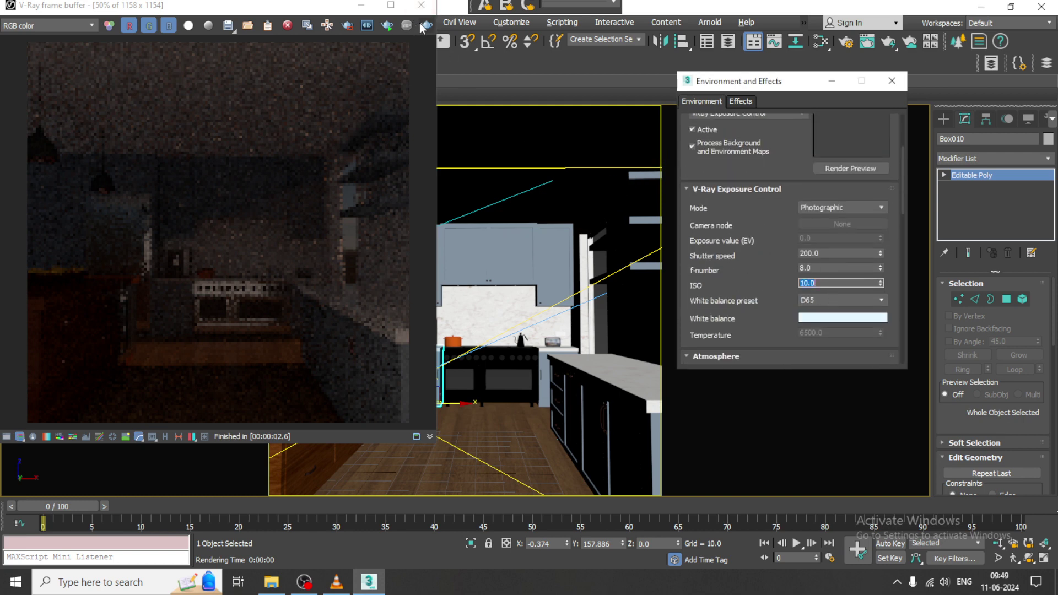
{"action": "left_click", "coordinate": [426, 25]}
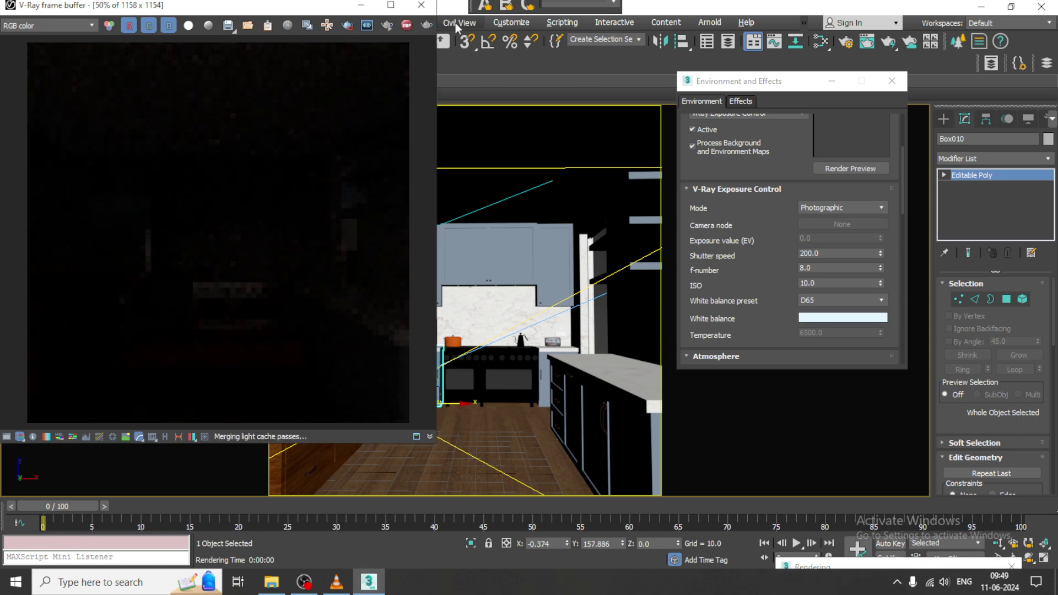
Undo the ISO change, set the V-Ray exposure shutter speed to 10, and render the camera view
{"action": "key", "text": "ctrl+z"}
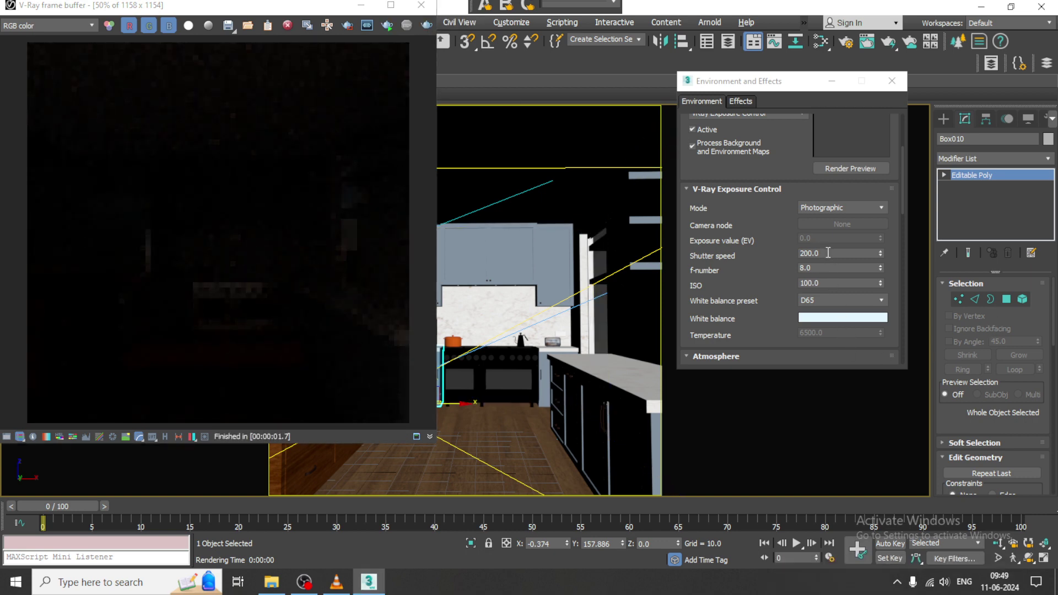
{"action": "left_click_drag", "start_coordinate": [829, 253], "coordinate": [772, 247]}
{"action": "type", "text": "10"}
{"action": "key", "text": "Return"}
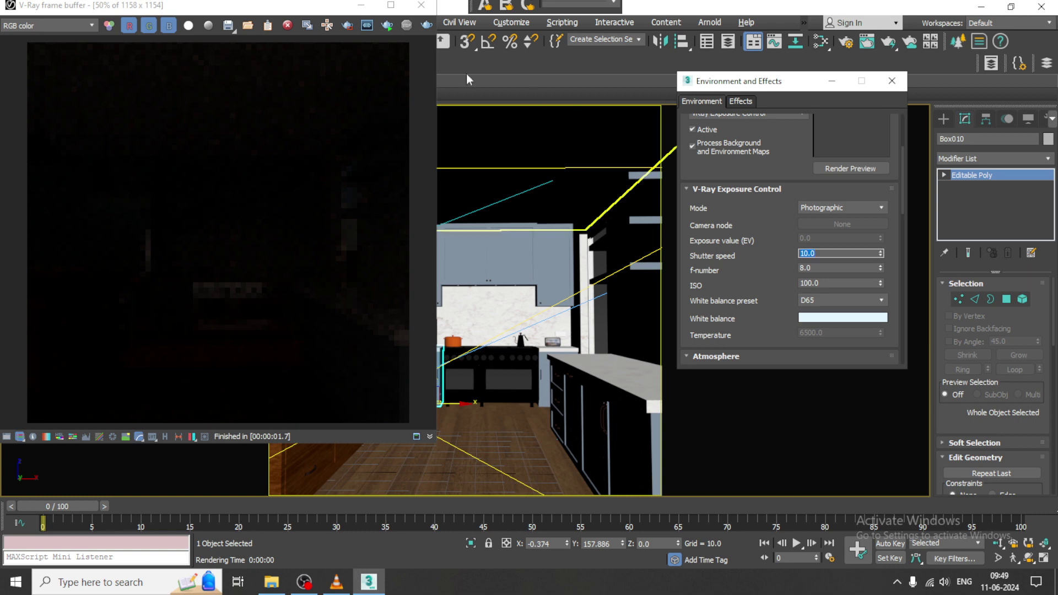
{"action": "left_click", "coordinate": [426, 25]}
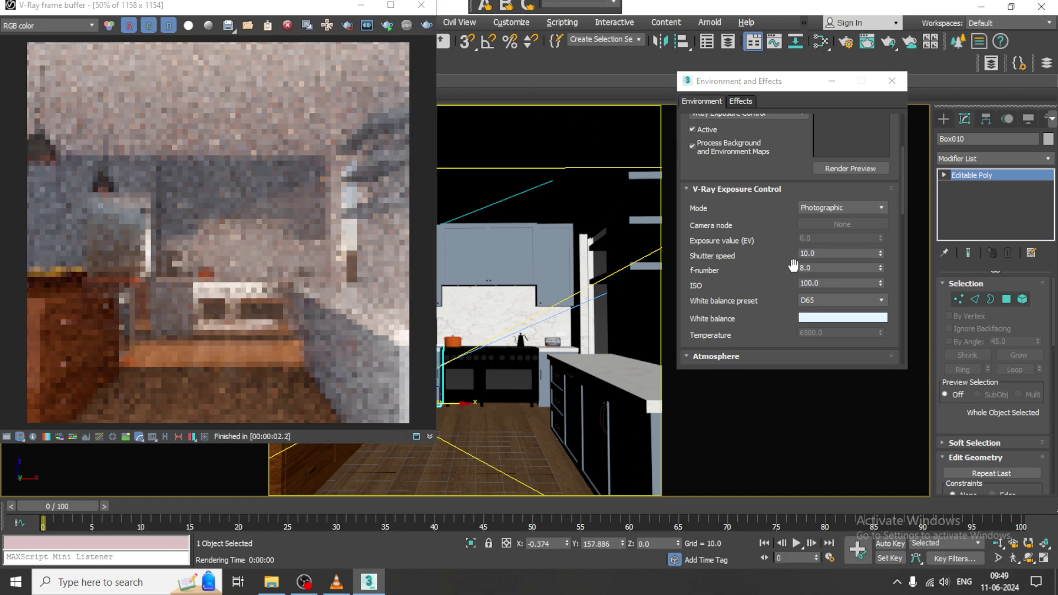
Try the Daylight white balance preset in the V-Ray exposure control and test it with a render
{"action": "double_click", "coordinate": [823, 254]}
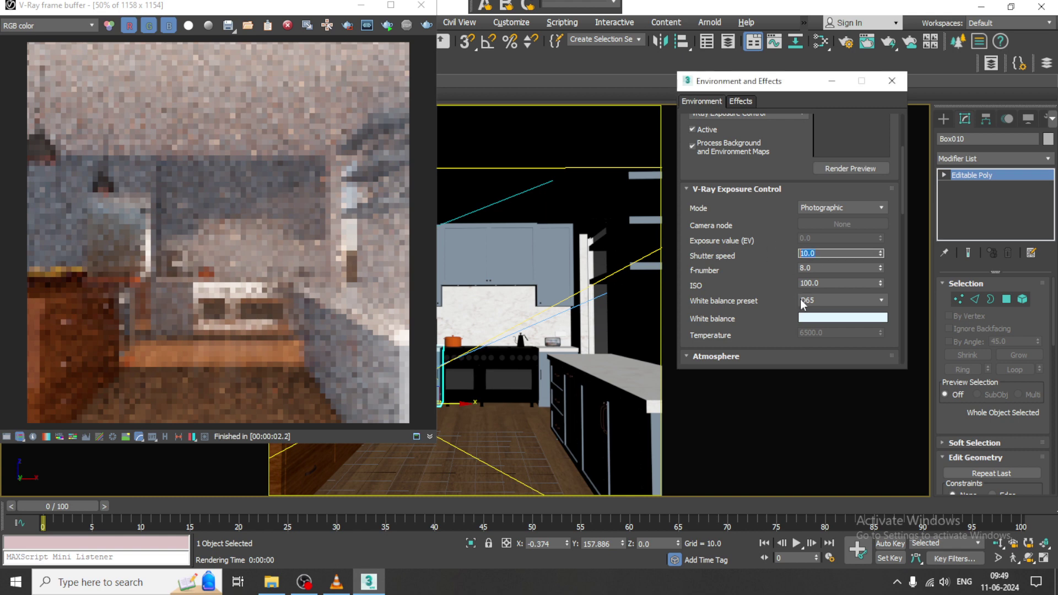
{"action": "left_click_drag", "start_coordinate": [797, 296], "coordinate": [782, 250]}
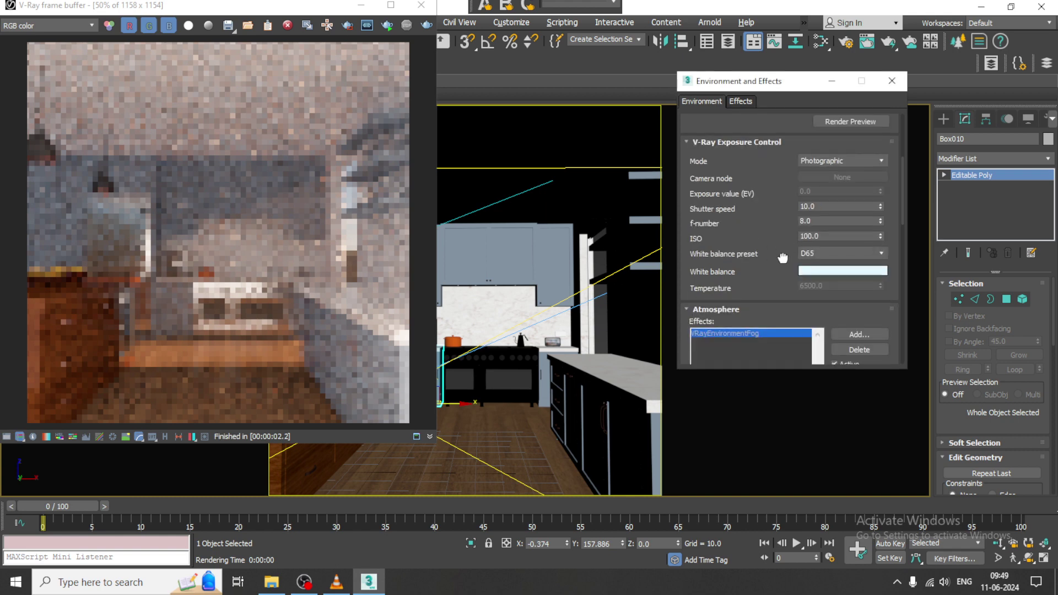
{"action": "left_click", "coordinate": [846, 255]}
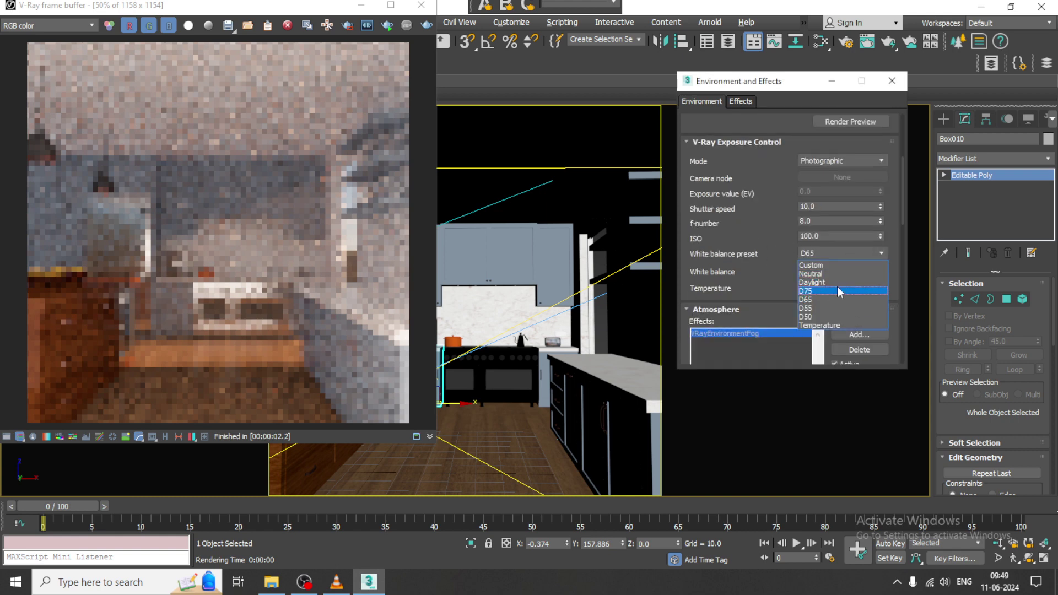
{"action": "left_click", "coordinate": [838, 281]}
{"action": "left_click", "coordinate": [427, 26]}
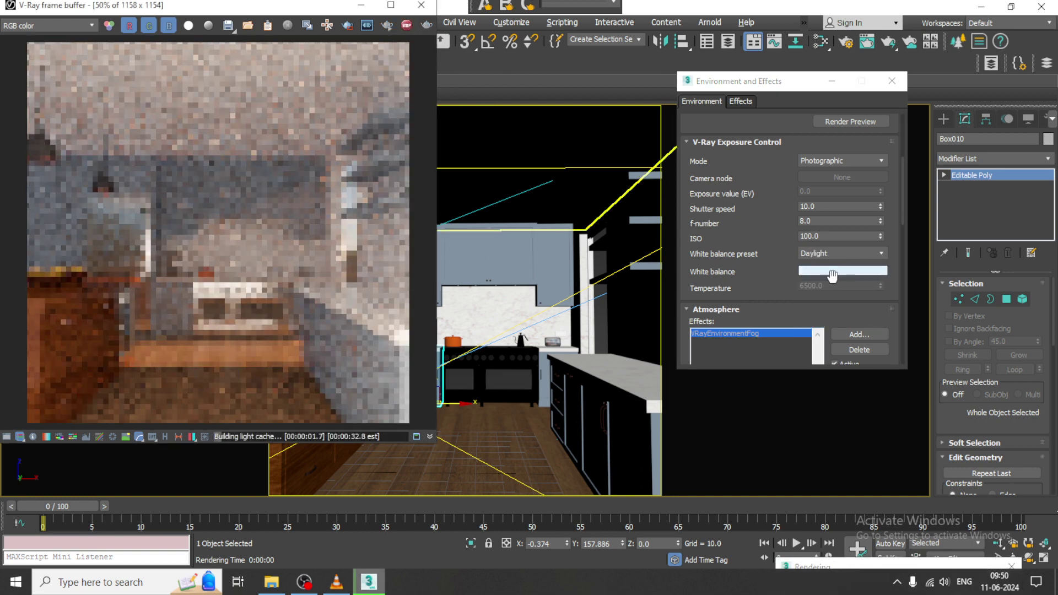
Try the Neutral and D65 white balance presets, test rendering the camera view with each
{"action": "left_click", "coordinate": [825, 254]}
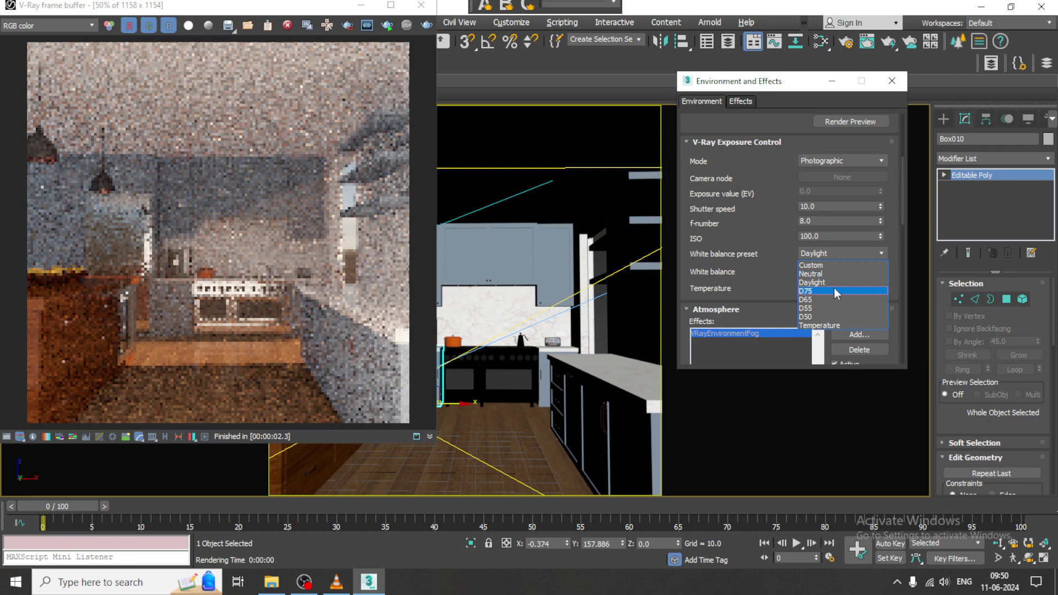
{"action": "left_click", "coordinate": [827, 273]}
{"action": "left_click", "coordinate": [428, 24]}
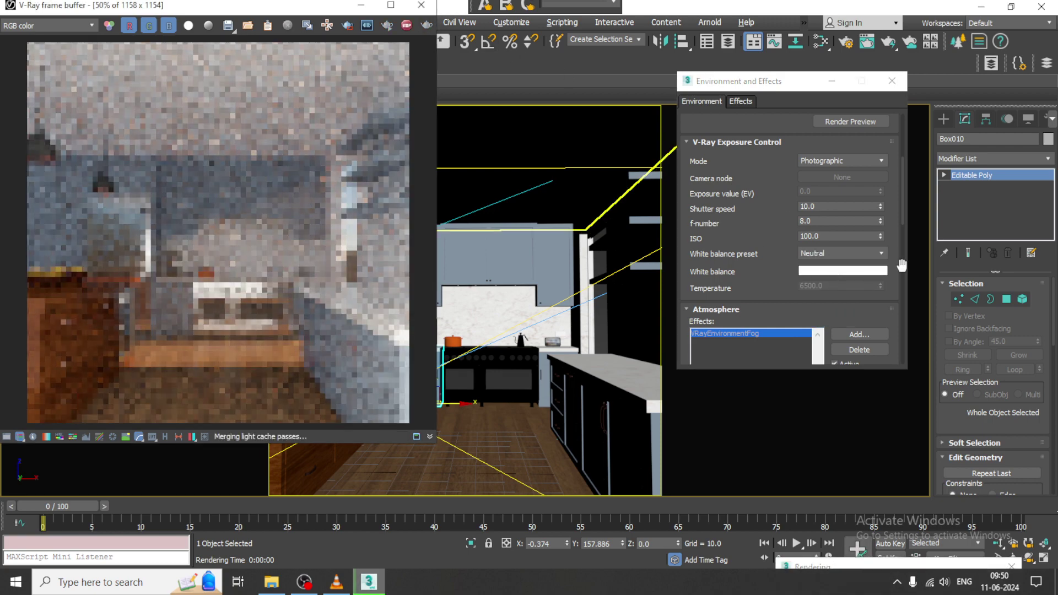
{"action": "left_click", "coordinate": [826, 252]}
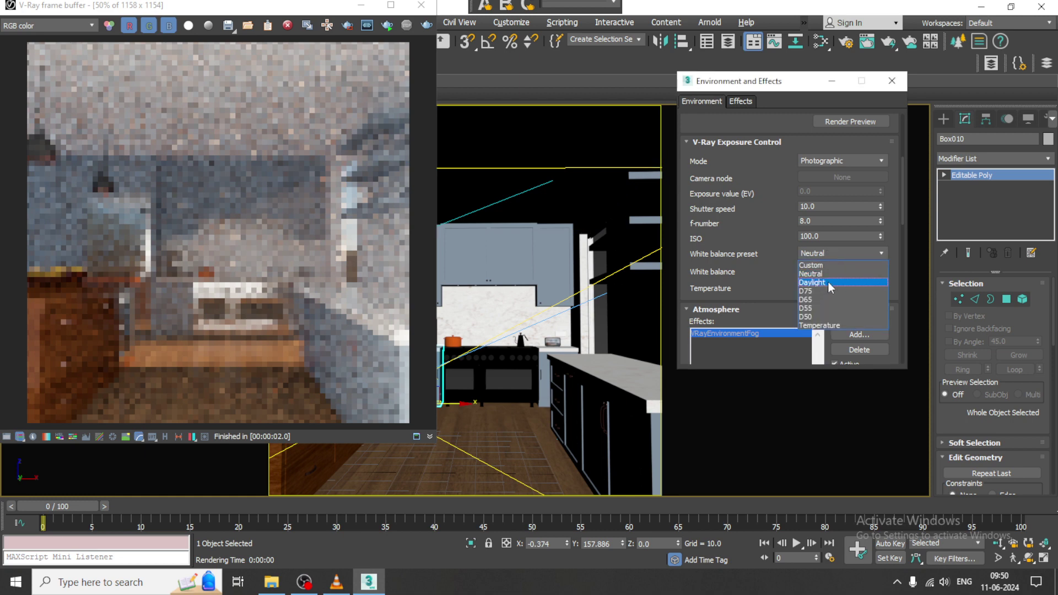
{"action": "left_click", "coordinate": [828, 298]}
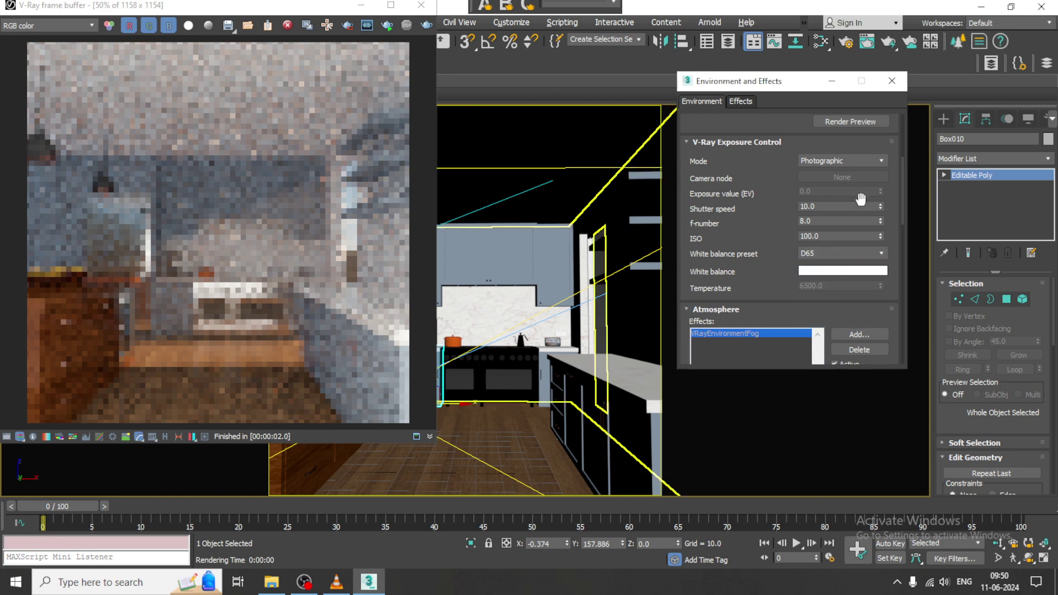
{"action": "left_click", "coordinate": [429, 24]}
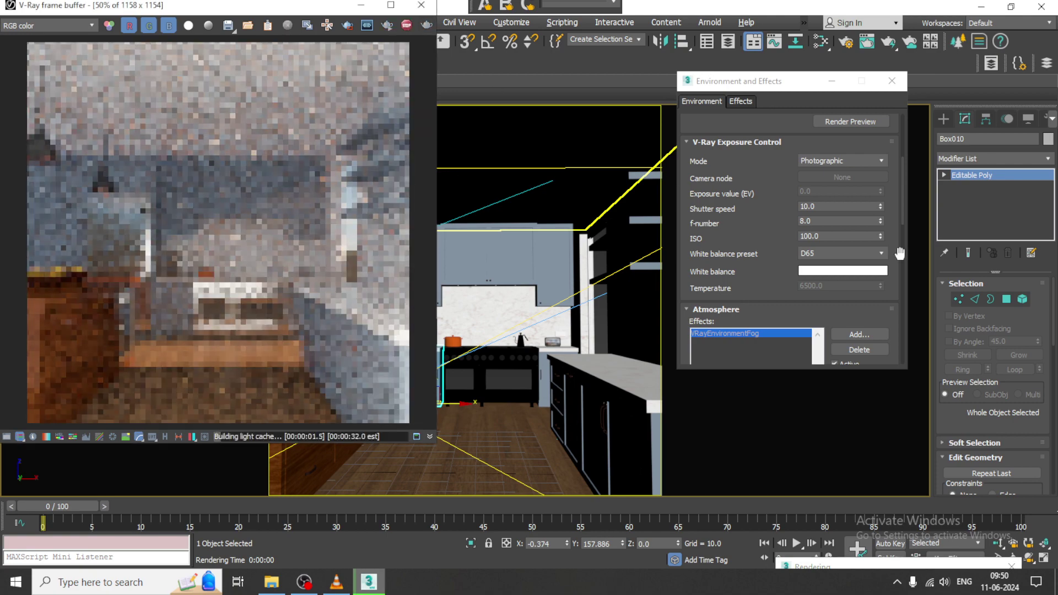
Set the white balance preset to D55 and render the camera view
{"action": "left_click", "coordinate": [822, 252]}
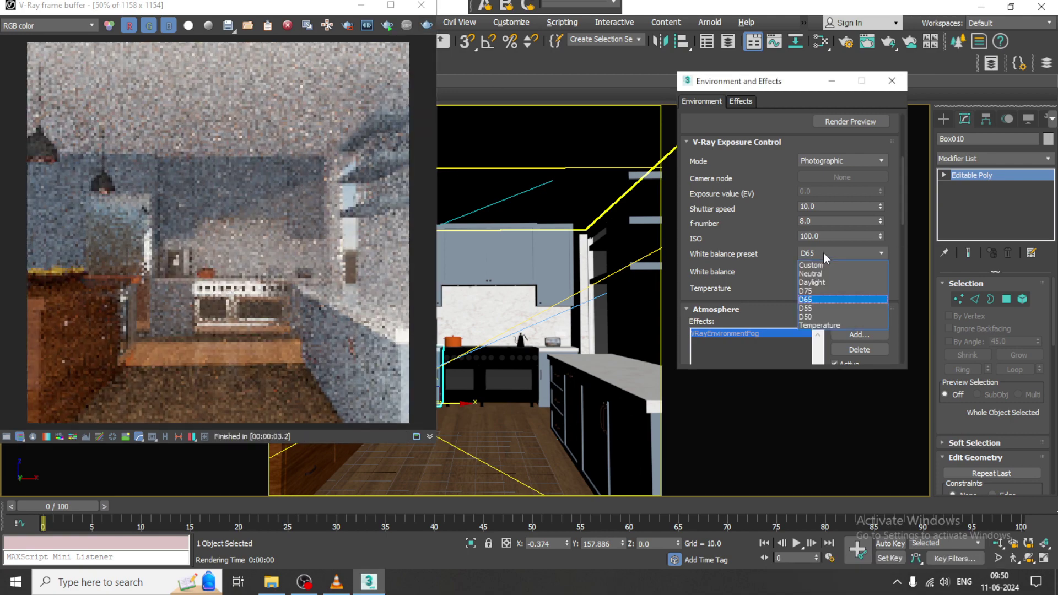
{"action": "left_click", "coordinate": [821, 303]}
{"action": "left_click", "coordinate": [427, 24]}
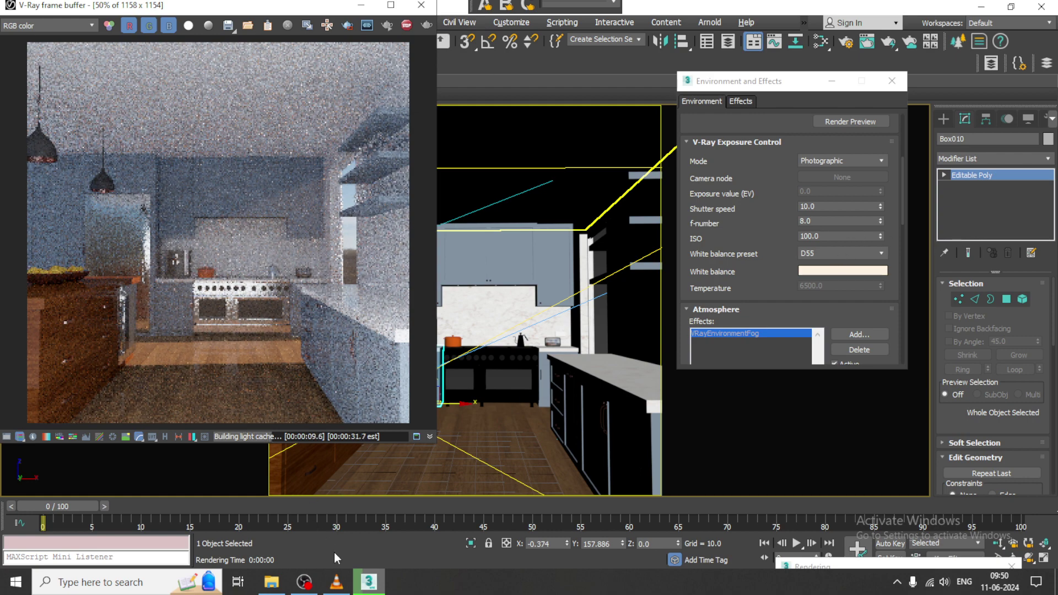
{"action": "left_click", "coordinate": [306, 584]}
{"action": "left_click", "coordinate": [305, 583]}
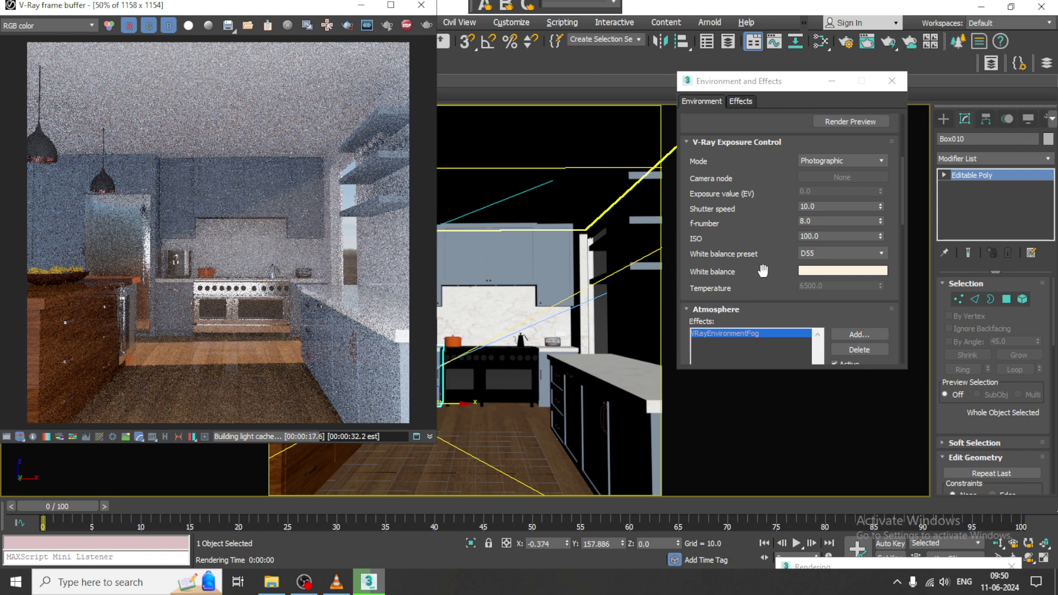
Try a V-Ray exposure shutter speed of 5 with a short render and close the frame buffer
{"action": "left_click", "coordinate": [829, 205]}
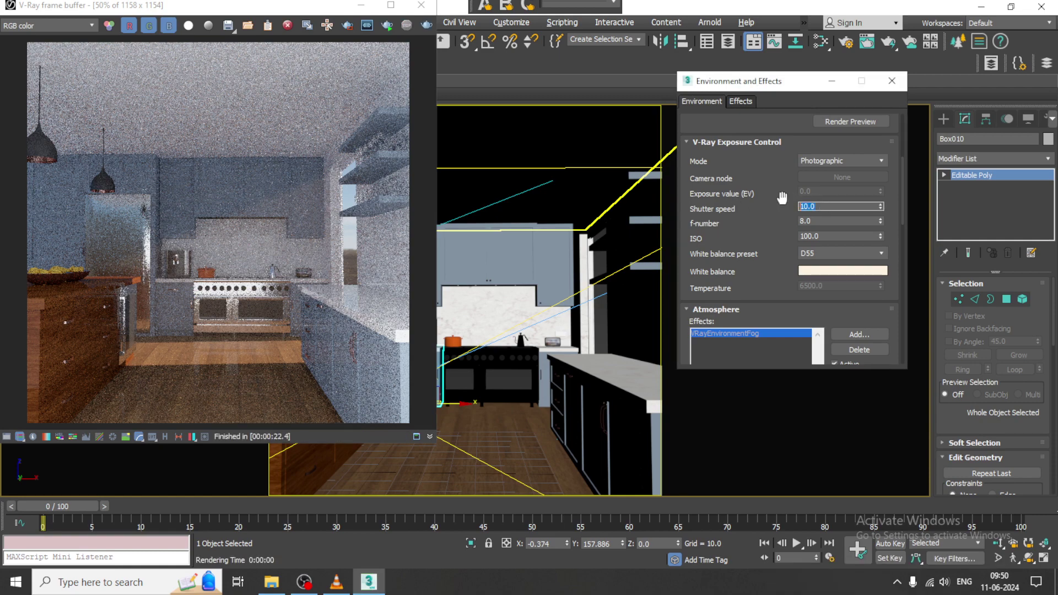
{"action": "type", "text": "5.0"}
{"action": "left_click", "coordinate": [426, 25]}
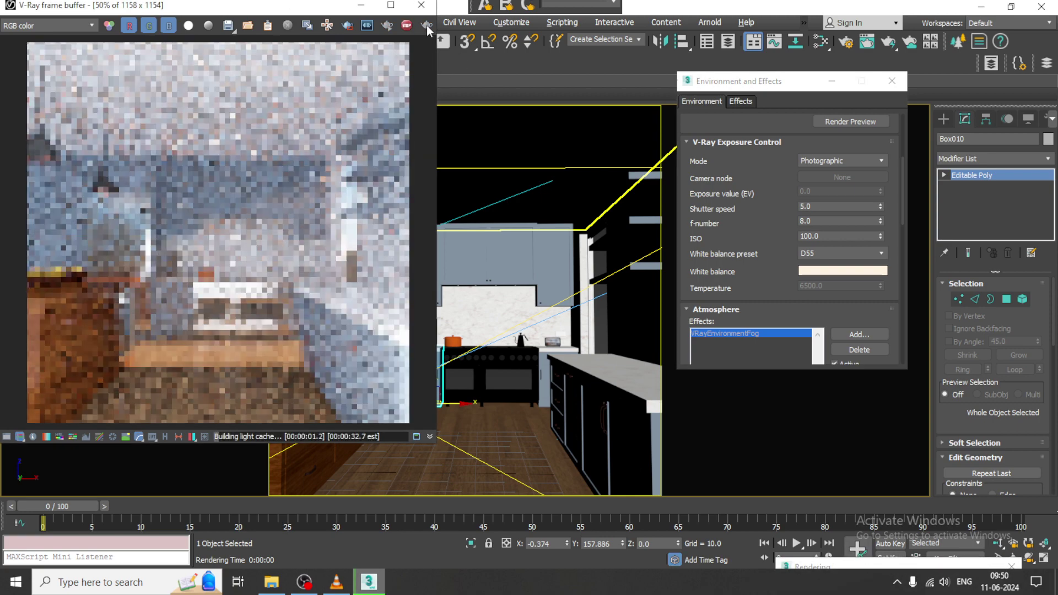
{"action": "left_click", "coordinate": [422, 6]}
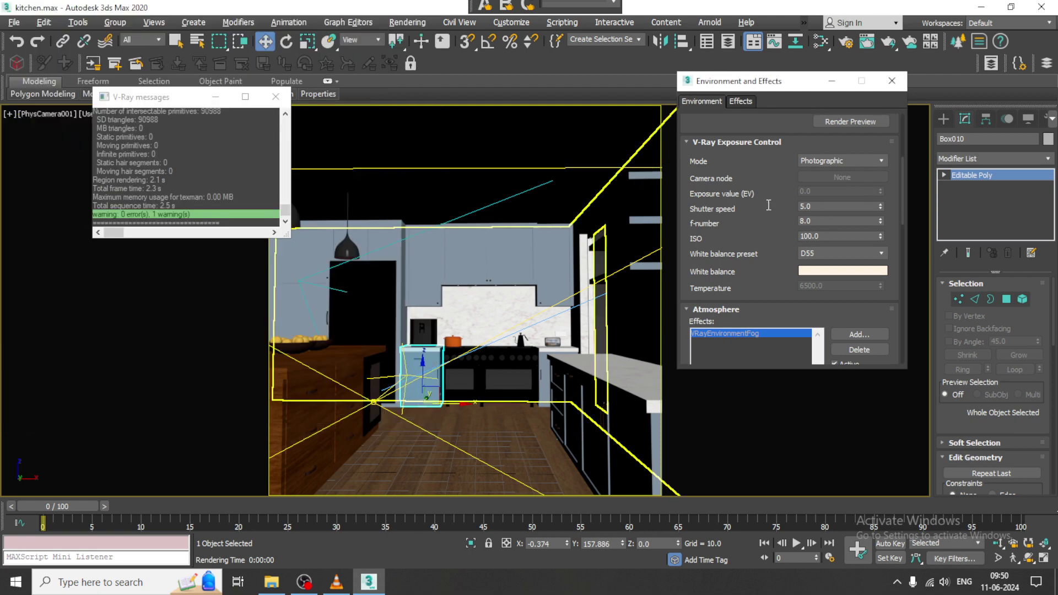
Set the exposure shutter speed to 10 and minimize the environment settings
{"action": "double_click", "coordinate": [805, 206]}
{"action": "type", "text": "10"}
{"action": "key", "text": "Return"}
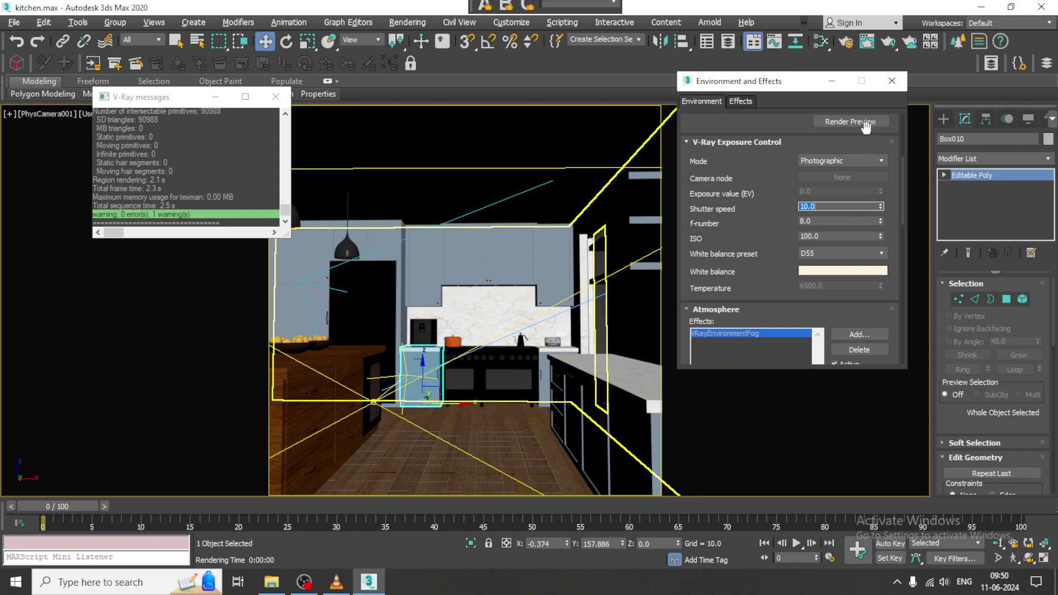
{"action": "left_click", "coordinate": [832, 81]}
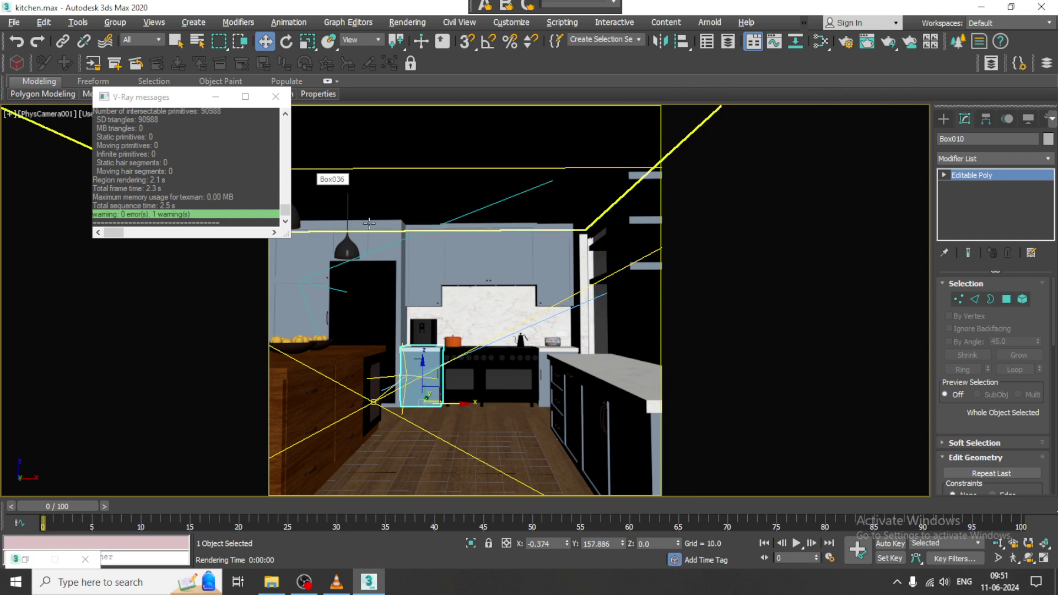
Switch the Front viewport to the Left view and draw a VRayPhysicalCamera there, from beside the existing camera and aimed horizontally into the kitchen
{"action": "key", "text": "alt+w"}
{"action": "middle_click_drag", "start_coordinate": [356, 457], "coordinate": [359, 450]}
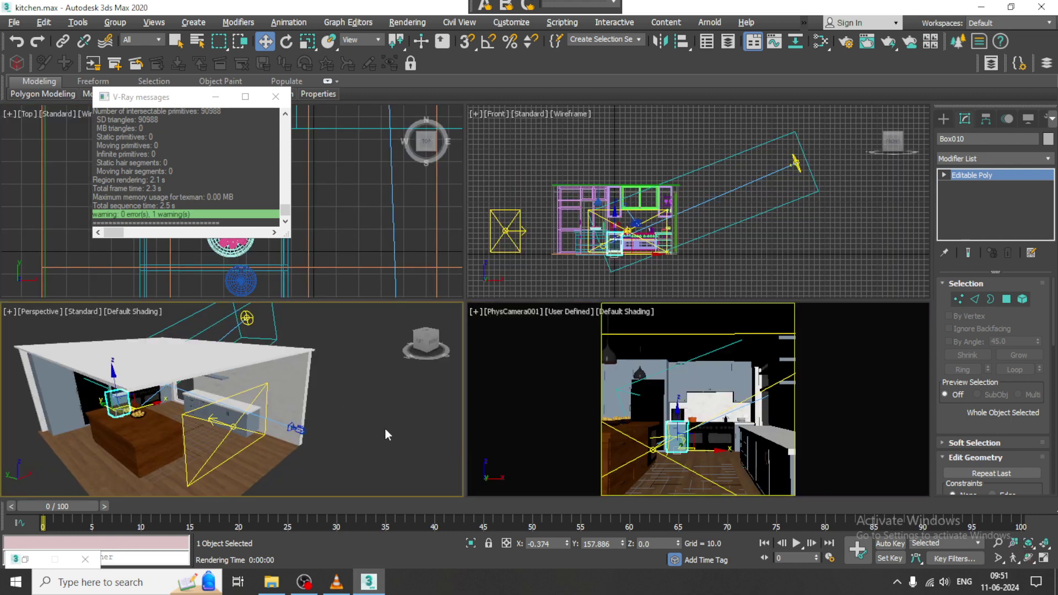
{"action": "left_click", "coordinate": [943, 118]}
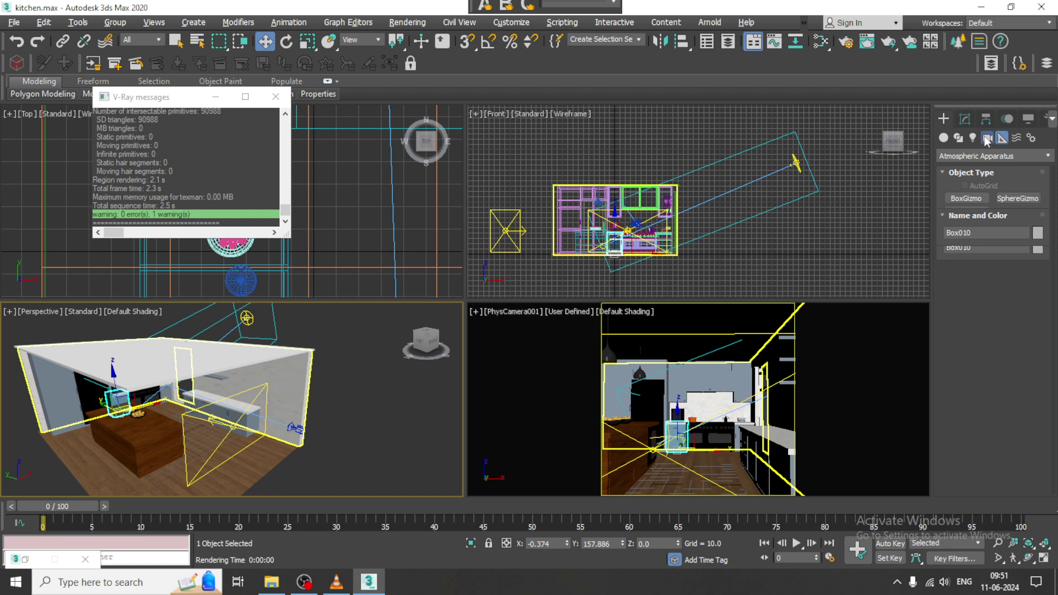
{"action": "left_click", "coordinate": [987, 137]}
{"action": "left_click", "coordinate": [976, 154]}
{"action": "left_click", "coordinate": [972, 177]}
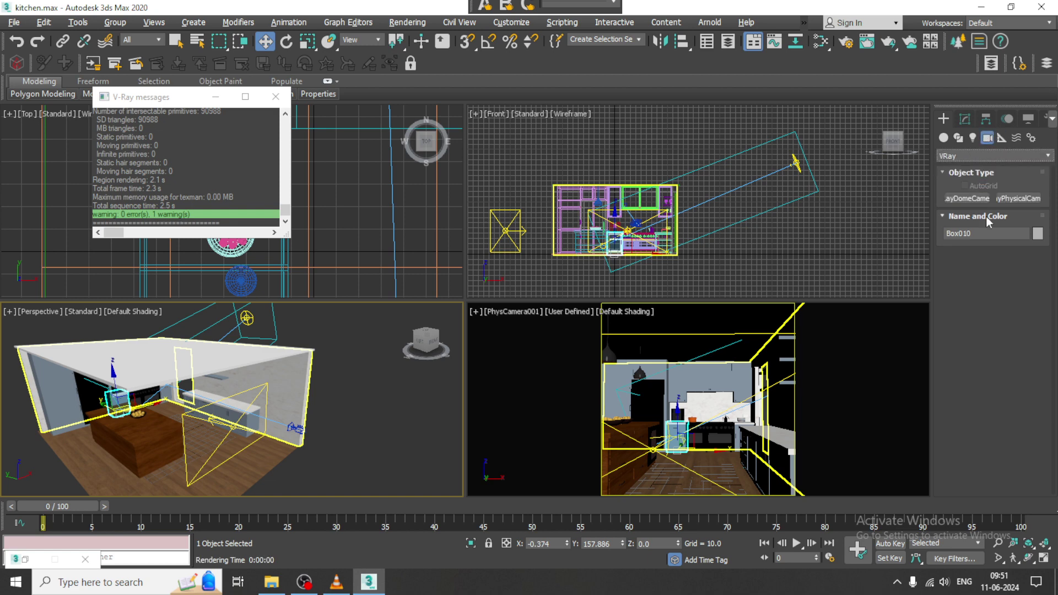
{"action": "left_click", "coordinate": [1016, 200]}
{"action": "key", "text": "alt+w"}
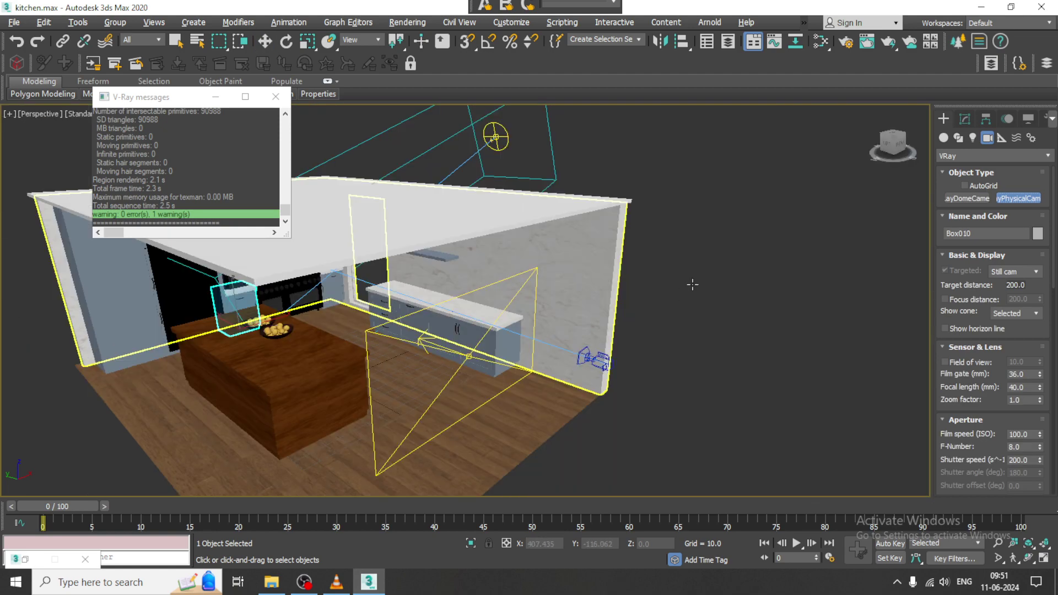
{"action": "key", "text": "alt+w"}
{"action": "middle_click_drag", "start_coordinate": [784, 250], "coordinate": [768, 243]}
{"action": "key", "text": "alt+w"}
{"action": "middle_click_drag", "start_coordinate": [349, 339], "coordinate": [598, 305]}
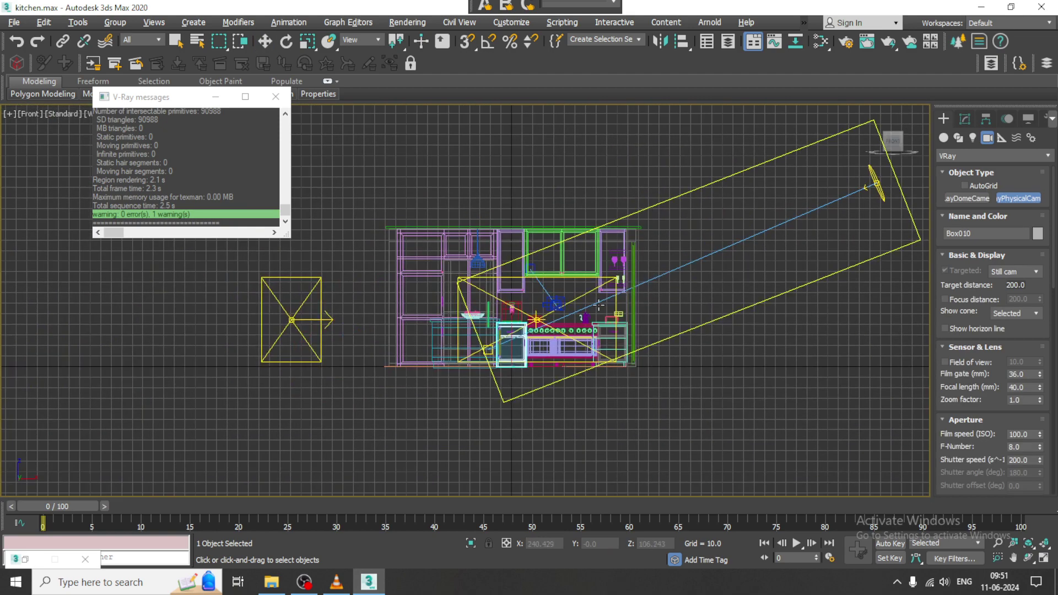
{"action": "scroll", "coordinate": [598, 304], "scroll_direction": "up", "scroll_amount": 3}
{"action": "key", "text": "alt+w"}
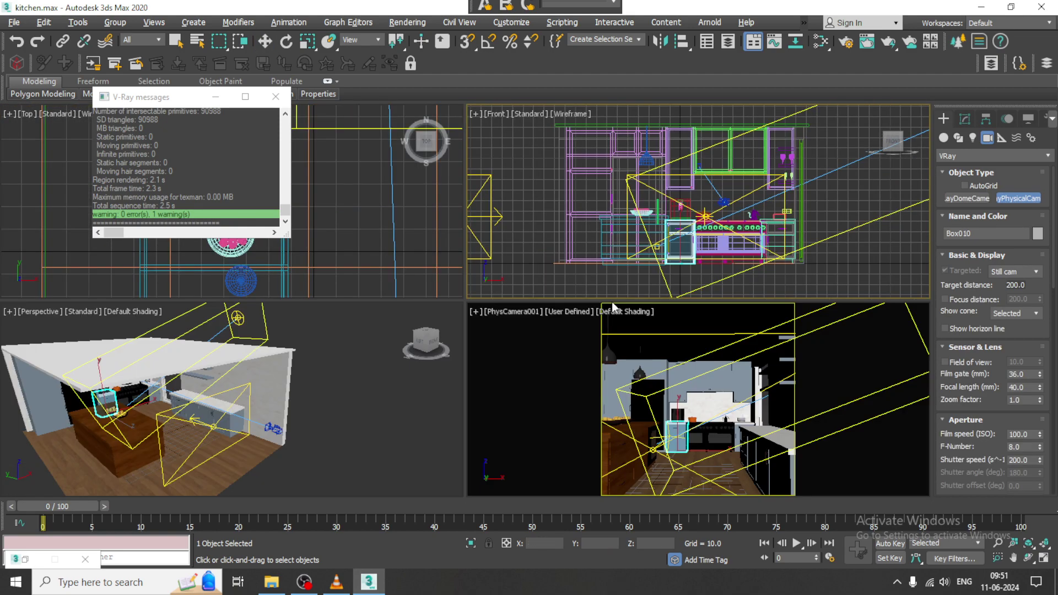
{"action": "key", "text": "l"}
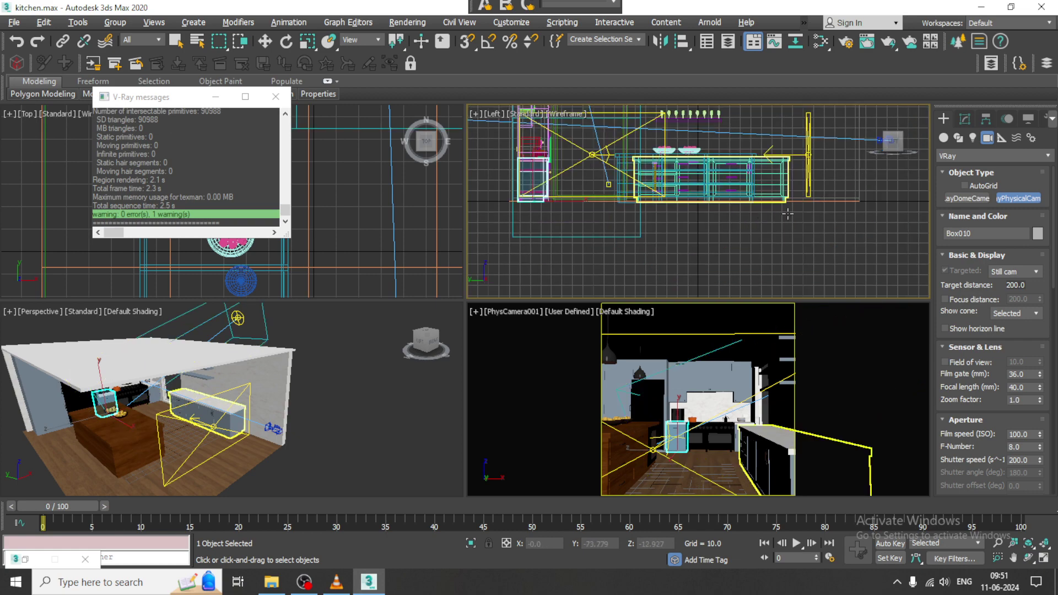
{"action": "middle_click_drag", "start_coordinate": [788, 214], "coordinate": [776, 218]}
{"action": "key", "text": "alt+w"}
{"action": "scroll", "coordinate": [814, 284], "scroll_direction": "up", "scroll_amount": 2}
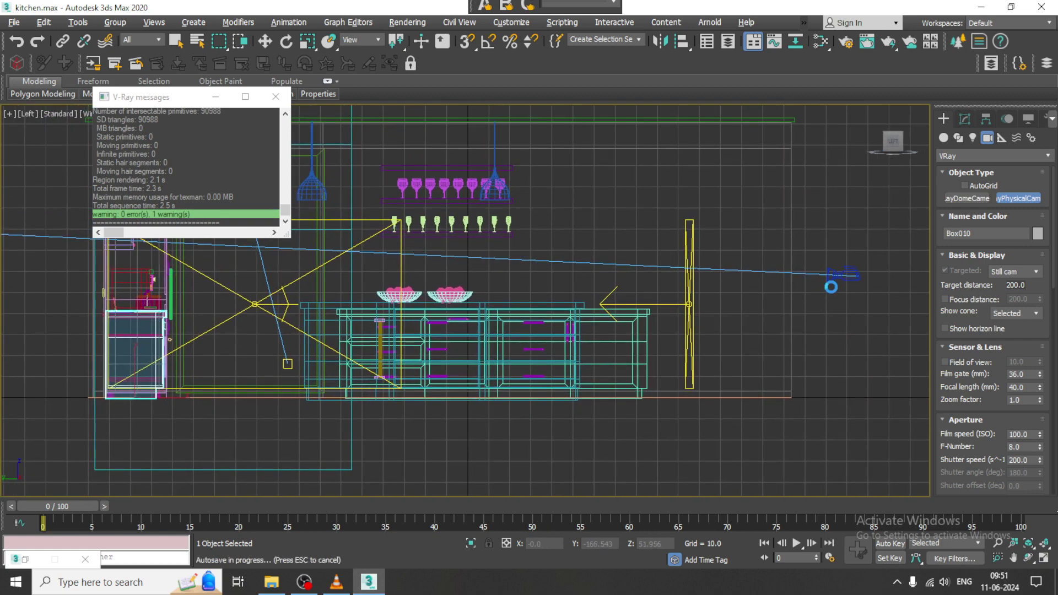
{"action": "scroll", "coordinate": [798, 328], "scroll_direction": "down", "scroll_amount": 3}
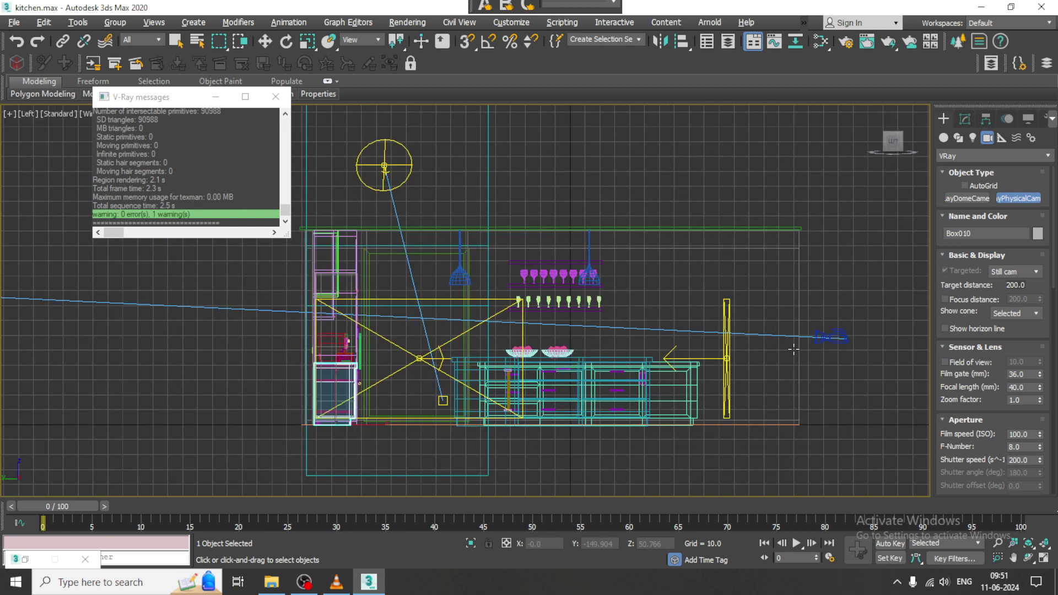
{"action": "left_click_drag", "start_coordinate": [835, 337], "coordinate": [591, 337]}
{"action": "key", "text": "w"}
{"action": "key", "text": "alt+w"}
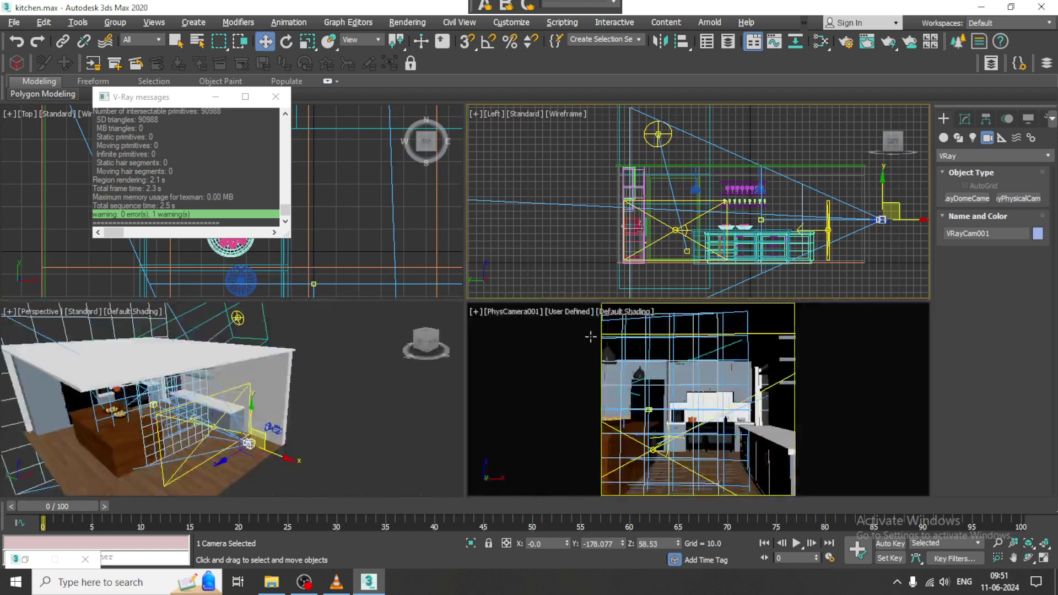
Set both the Perspective and the PhysCamera001 viewports to look through VRayCam001
{"action": "left_click", "coordinate": [348, 412]}
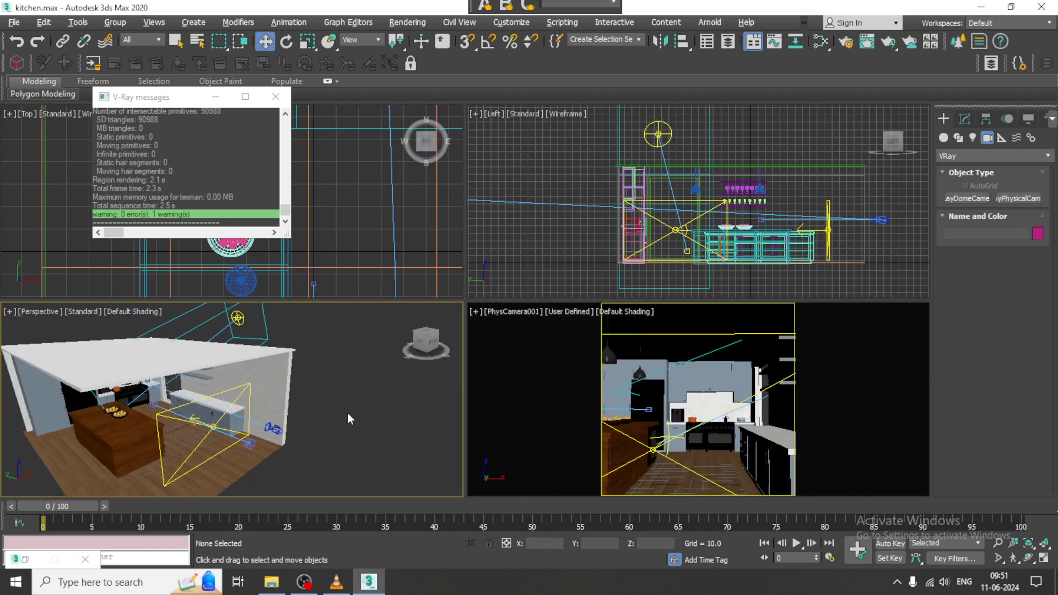
{"action": "key", "text": "c"}
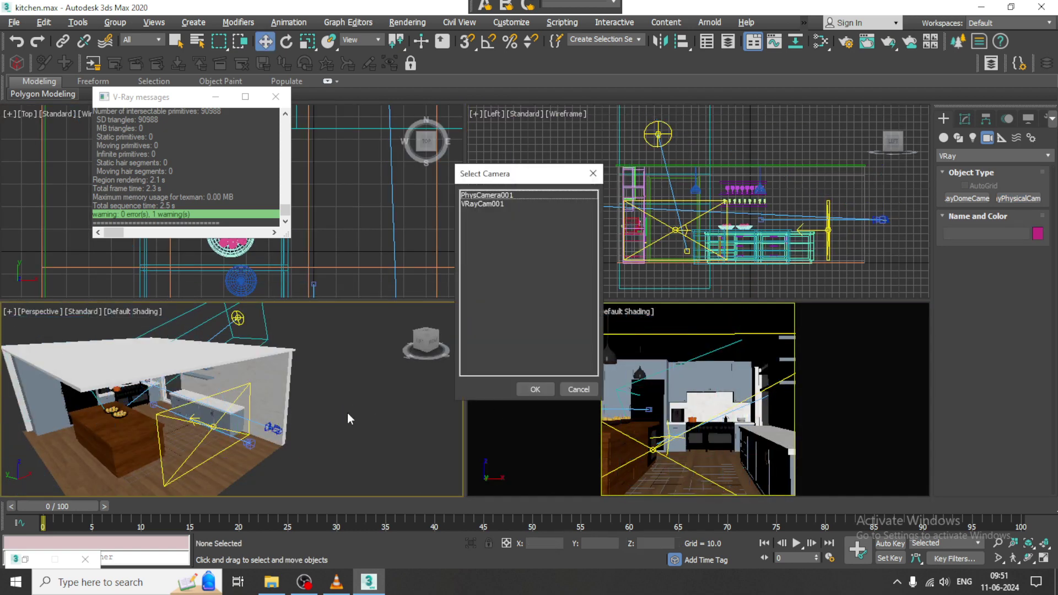
{"action": "double_click", "coordinate": [489, 205]}
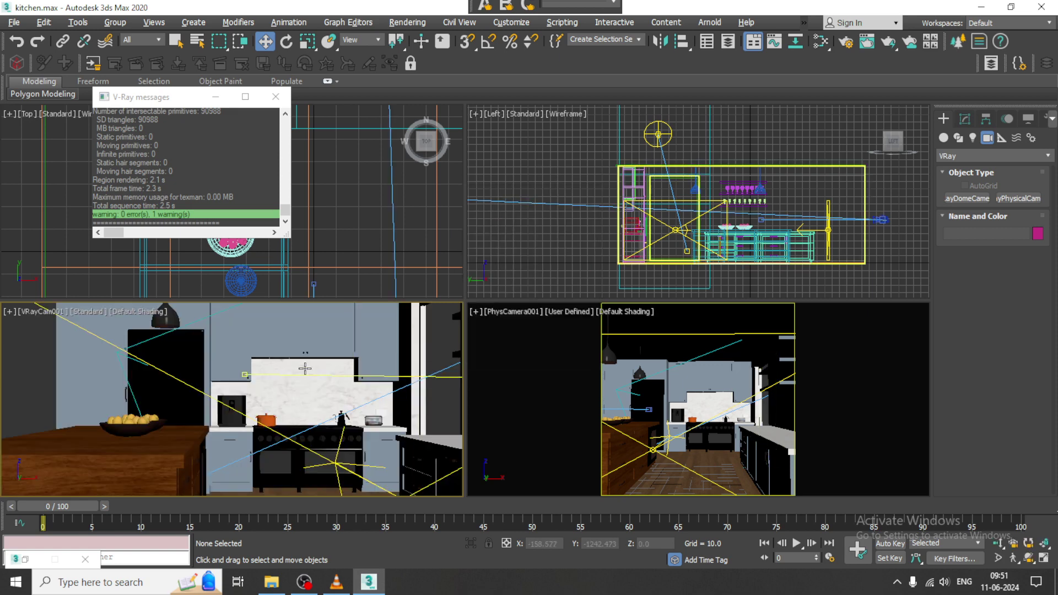
{"action": "left_click", "coordinate": [635, 335]}
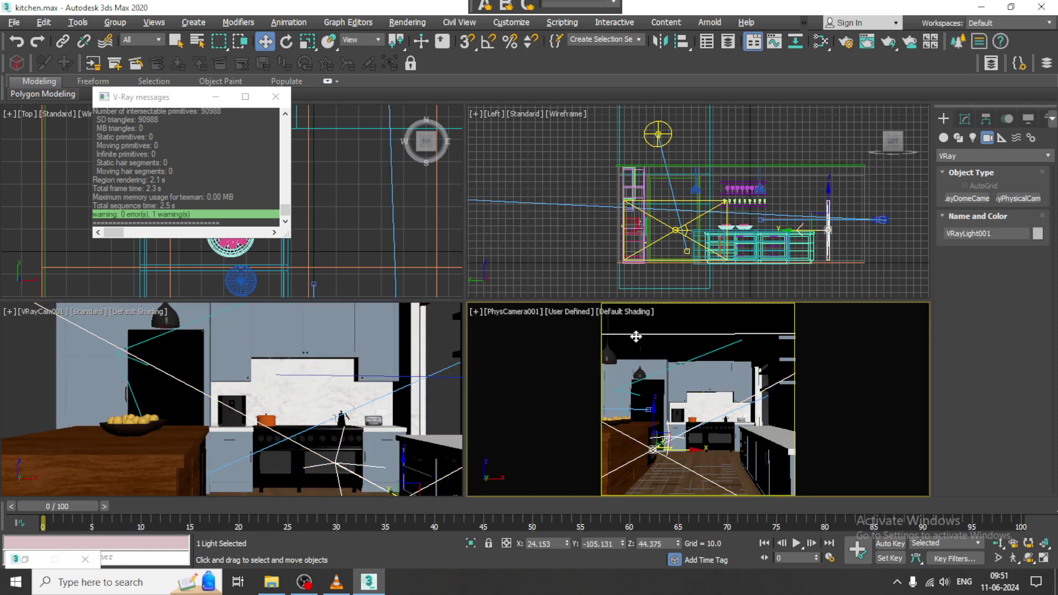
{"action": "key", "text": "c"}
{"action": "double_click", "coordinate": [482, 203]}
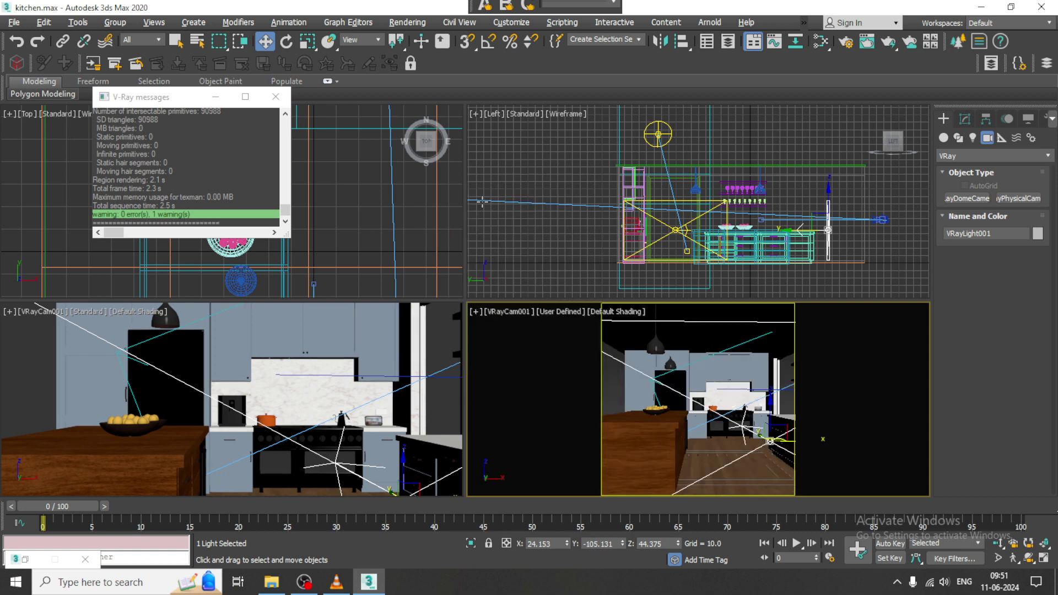
Maximize the VRayCam001 viewport and walk the camera rightward until the aisle between the island and the side counter is centred
{"action": "key", "text": "alt+w"}
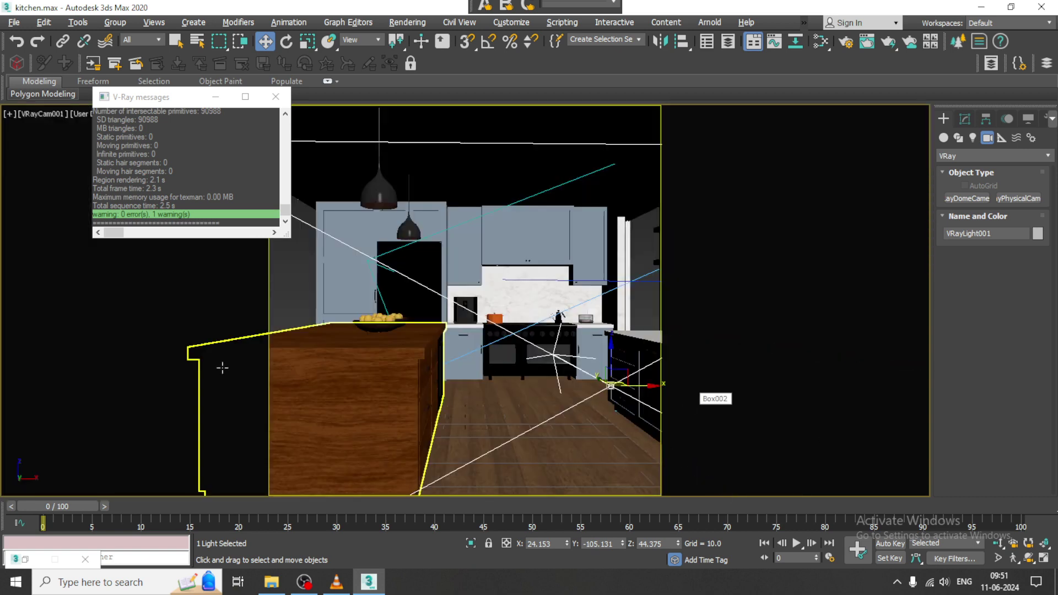
{"action": "left_click", "coordinate": [408, 341]}
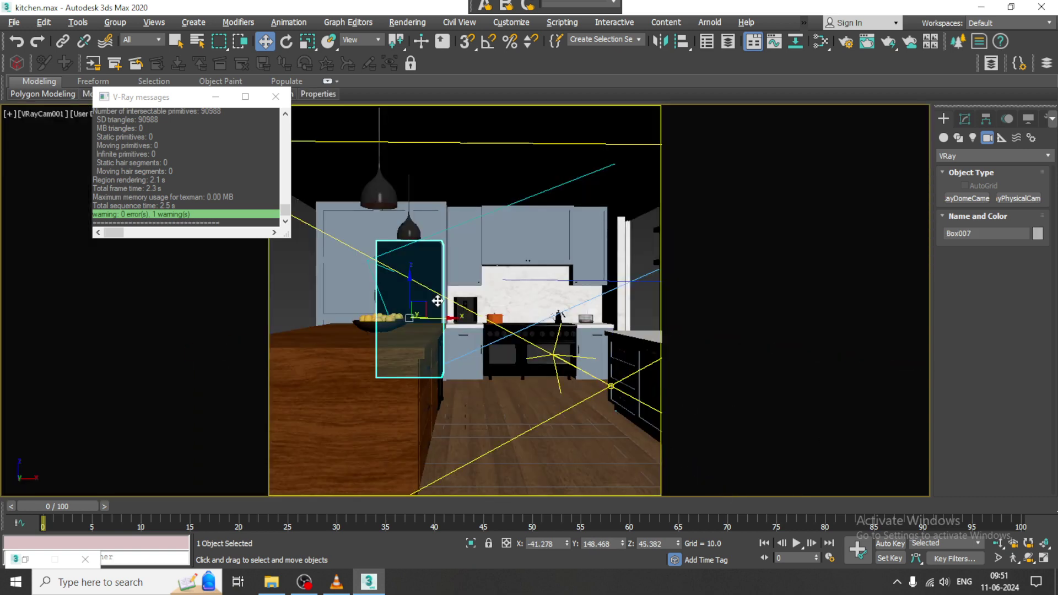
{"action": "key", "text": "Delete"}
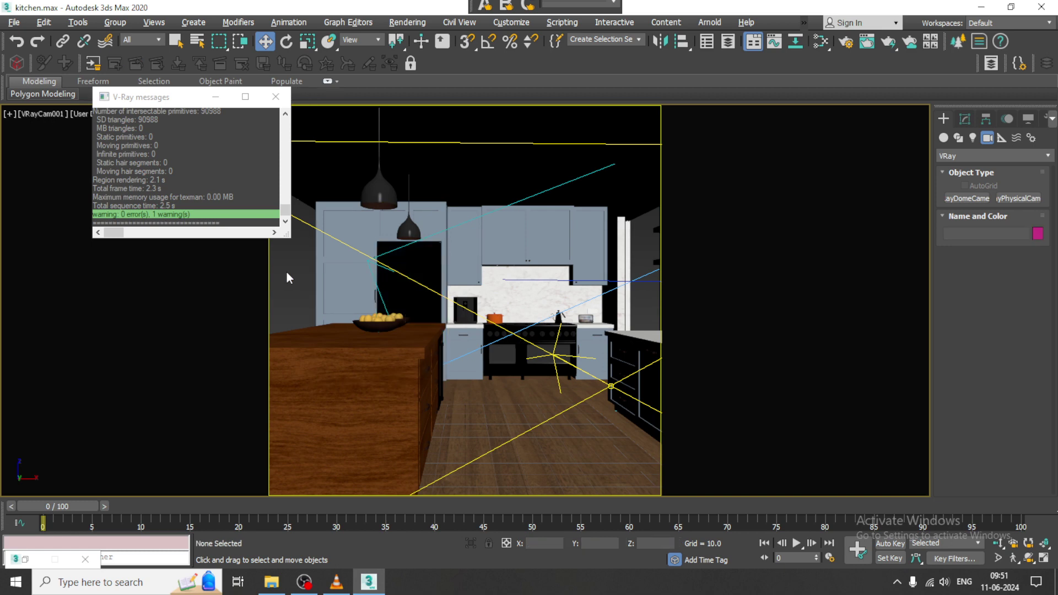
{"action": "key", "text": "Up"}
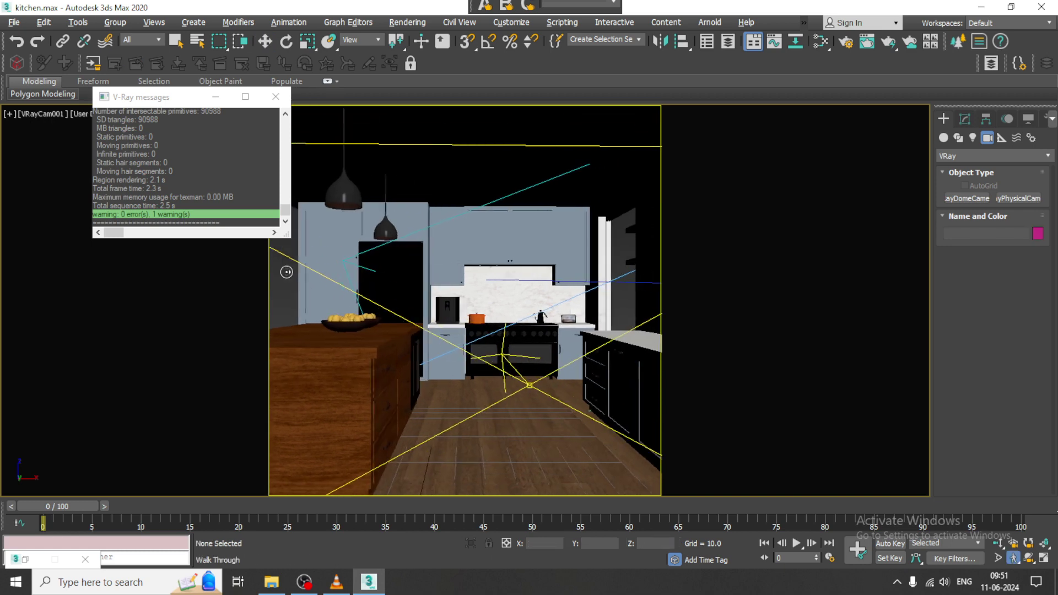
{"action": "key", "text": "Right"}
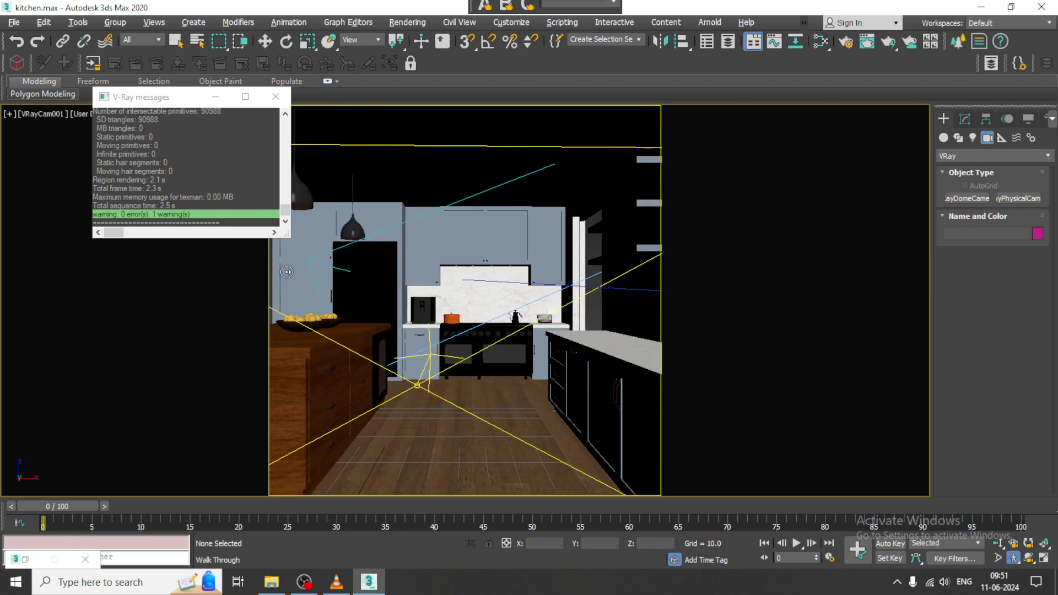
{"action": "key", "text": "Right"}
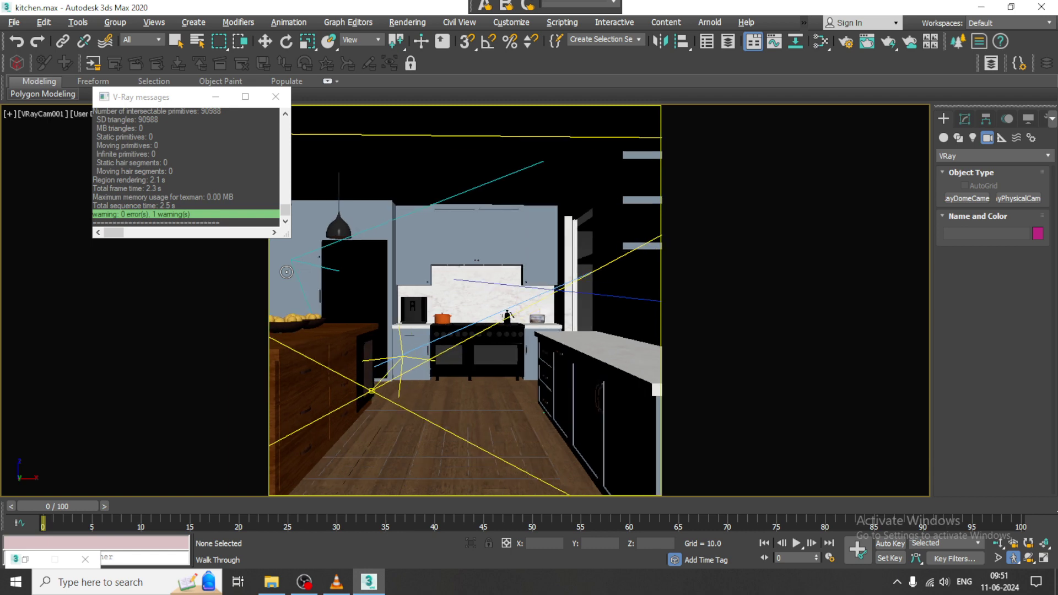
Run a test render of the reframed VRayCam001 view and close the frame buffer and the V-Ray messages
{"action": "left_click", "coordinate": [411, 23]}
{"action": "left_click", "coordinate": [422, 43]}
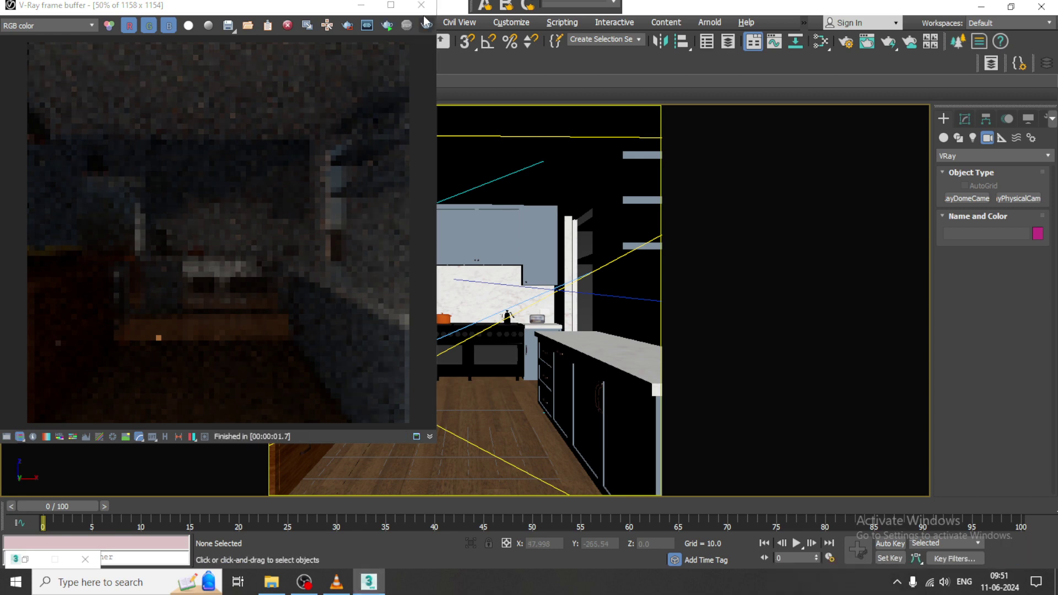
{"action": "left_click", "coordinate": [421, 5]}
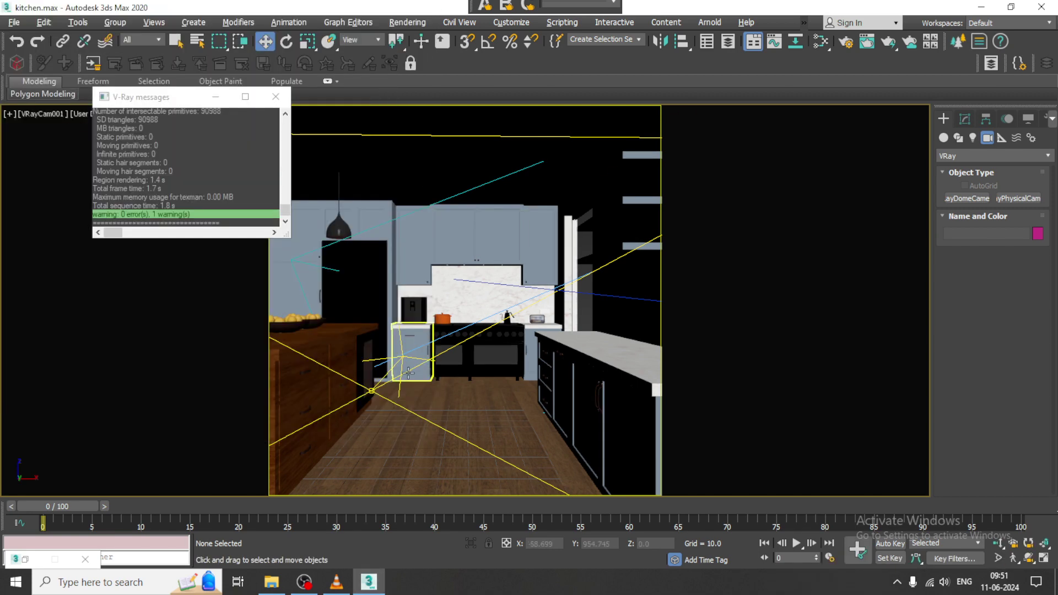
{"action": "left_click", "coordinate": [275, 97]}
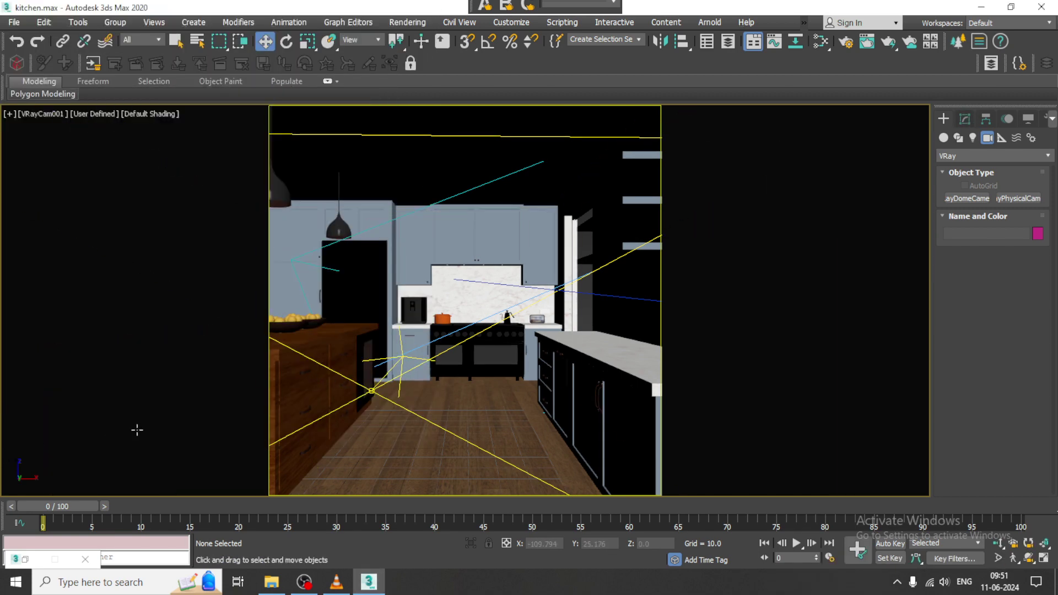
Restore the four-viewport layout and switch the standard VRayCam001 viewport to a Perspective view showing the camera outside the kitchen
{"action": "key", "text": "alt+w"}
{"action": "left_click", "coordinate": [242, 403]}
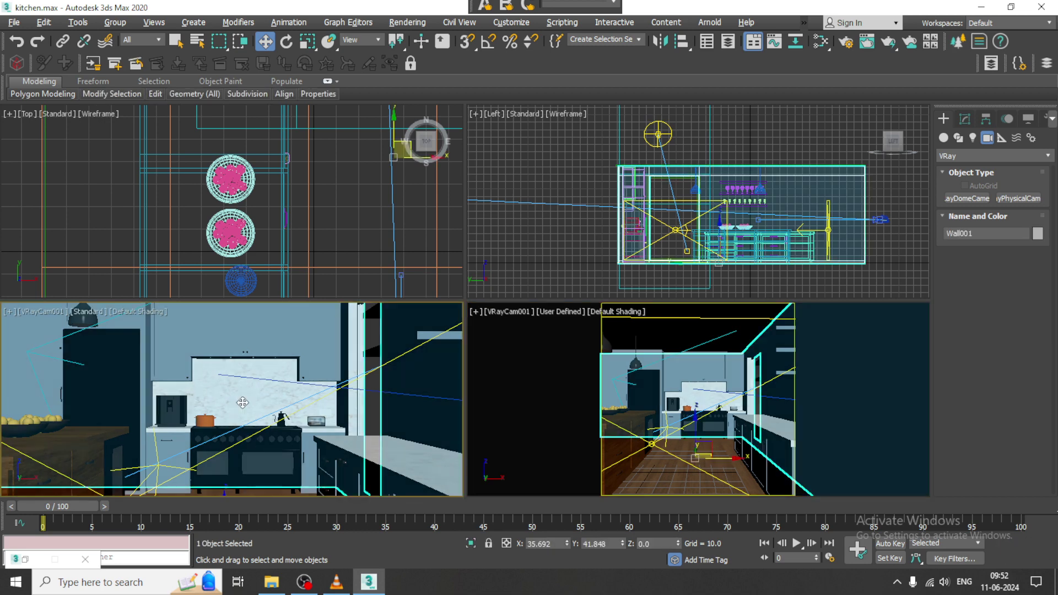
{"action": "key", "text": "p"}
{"action": "key", "text": "z"}
{"action": "middle_click_drag", "start_coordinate": [243, 403], "coordinate": [312, 435], "text": "alt"}
{"action": "scroll", "coordinate": [312, 436], "scroll_direction": "up", "scroll_amount": 4}
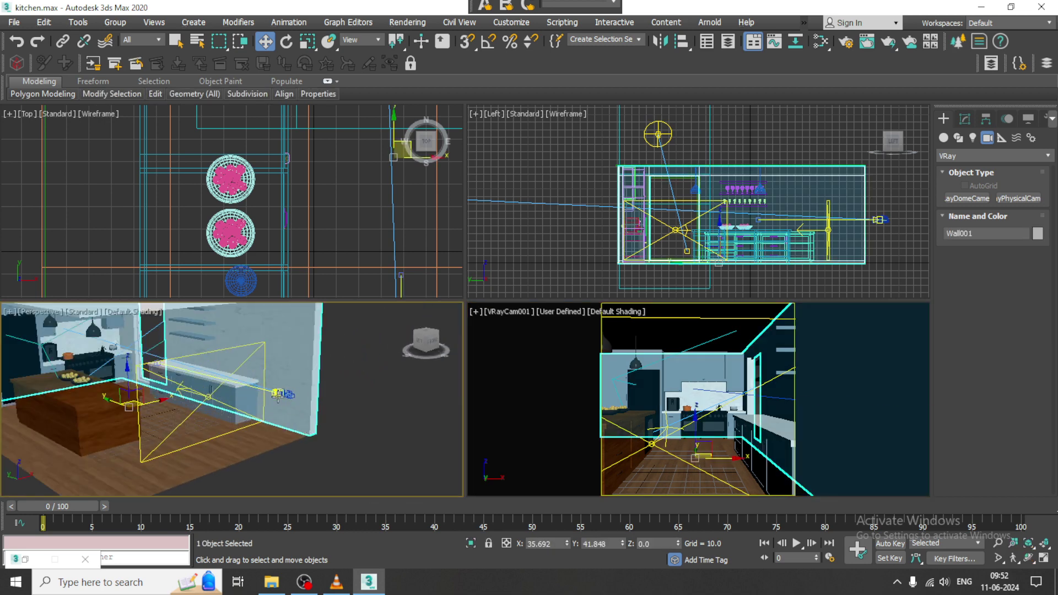
Select VRayCam001 in the Perspective view and set its shutter speed to 10
{"action": "scroll", "coordinate": [278, 396], "scroll_direction": "up", "scroll_amount": 2}
{"action": "left_click", "coordinate": [278, 393]}
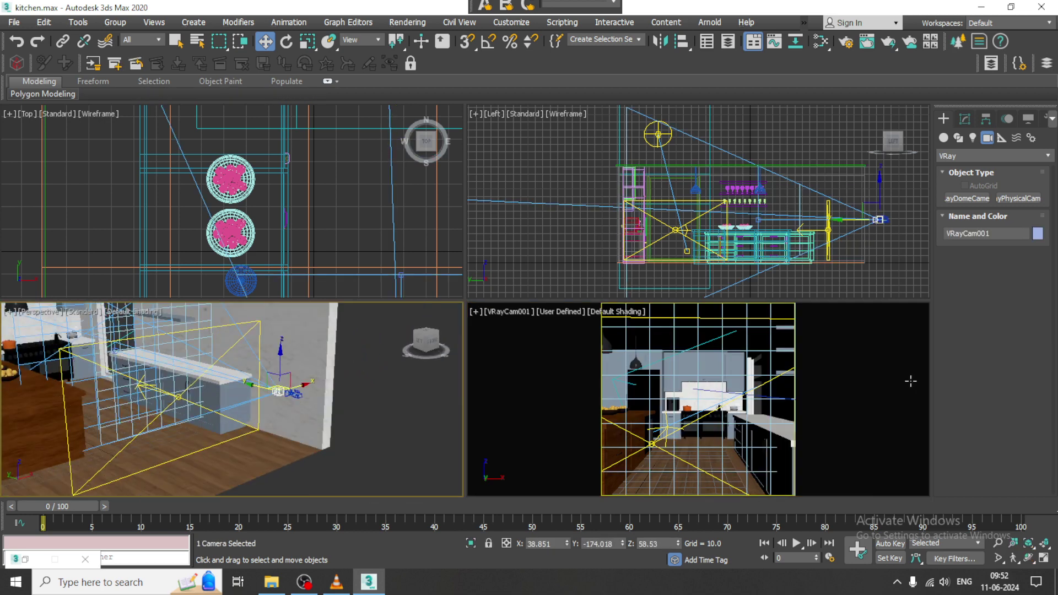
{"action": "left_click", "coordinate": [964, 119]}
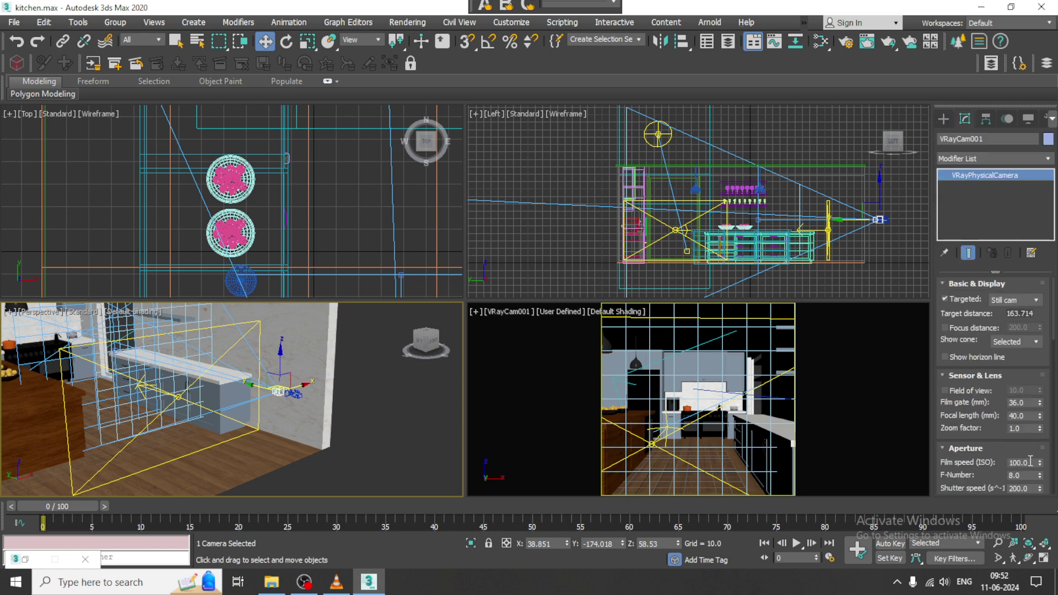
{"action": "left_click", "coordinate": [1030, 488]}
{"action": "type", "text": "10"}
{"action": "key", "text": "Return"}
Maximize the VRayCam001 view, test the brighter exposure with a render, stop it and close the frame buffer
{"action": "left_click", "coordinate": [668, 365]}
{"action": "key", "text": "alt+w"}
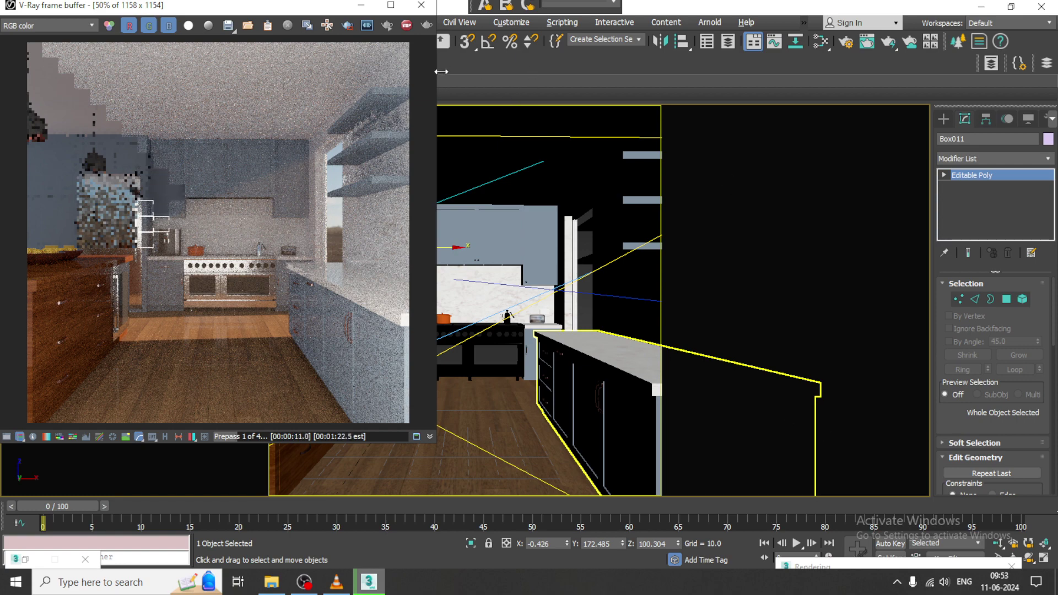
{"action": "left_click", "coordinate": [407, 25]}
{"action": "left_click", "coordinate": [421, 6]}
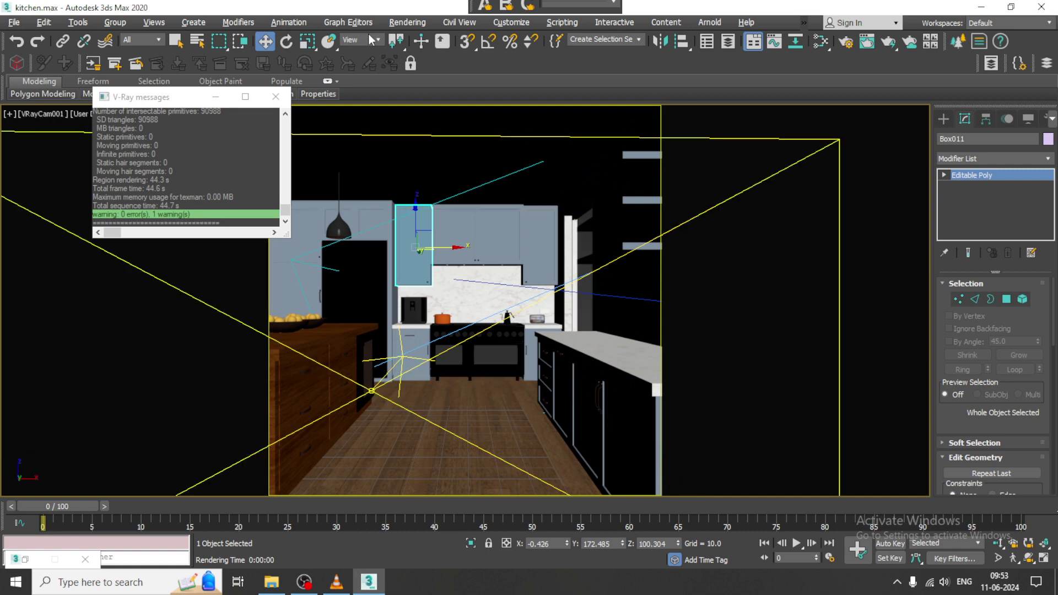
In the V-Ray render setup, set the bucket image sampler to min subdivs 3 and max subdivs 30
{"action": "left_click", "coordinate": [407, 22]}
{"action": "left_click", "coordinate": [463, 91]}
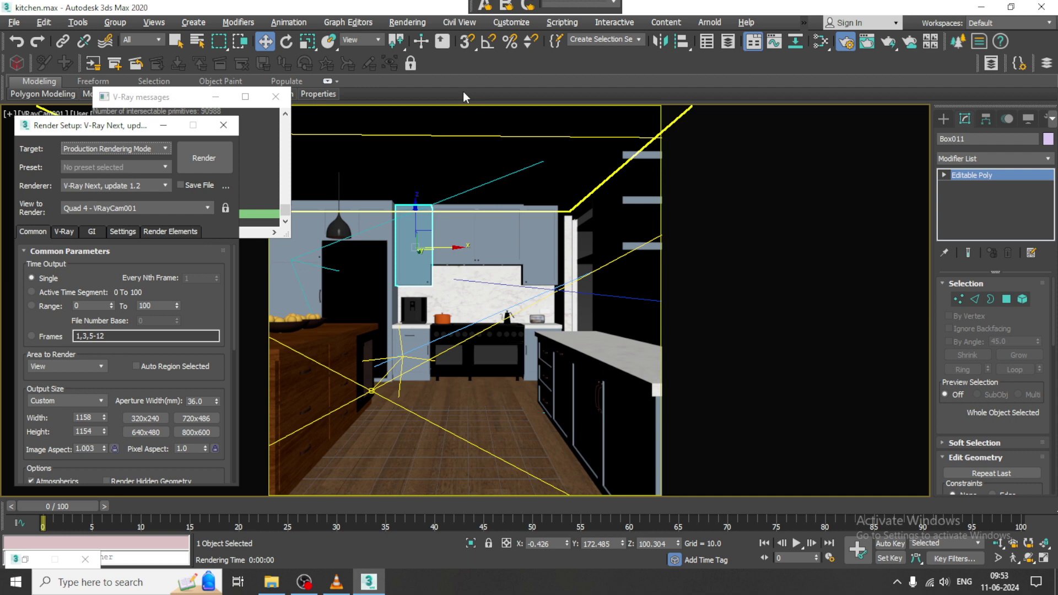
{"action": "left_click_drag", "start_coordinate": [81, 127], "coordinate": [619, 87]}
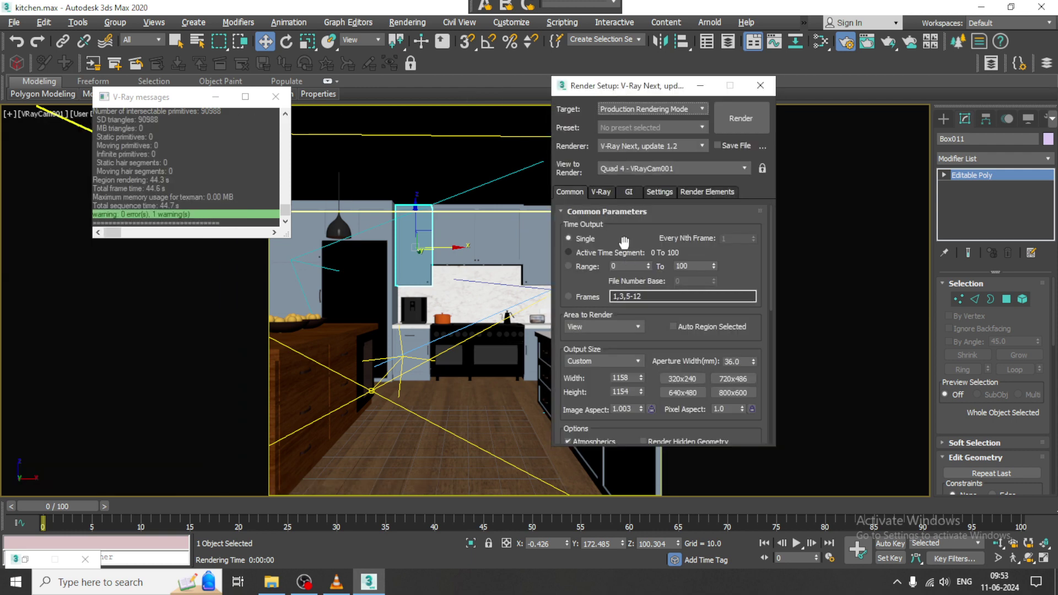
{"action": "left_click", "coordinate": [599, 192]}
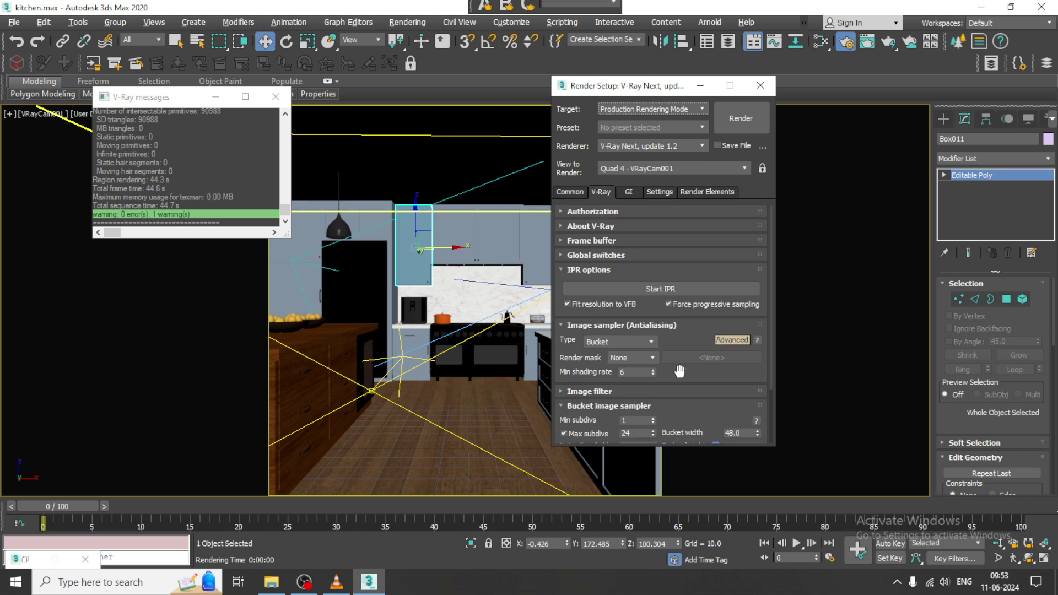
{"action": "left_click", "coordinate": [654, 392]}
{"action": "left_click_drag", "start_coordinate": [617, 365], "coordinate": [628, 241]}
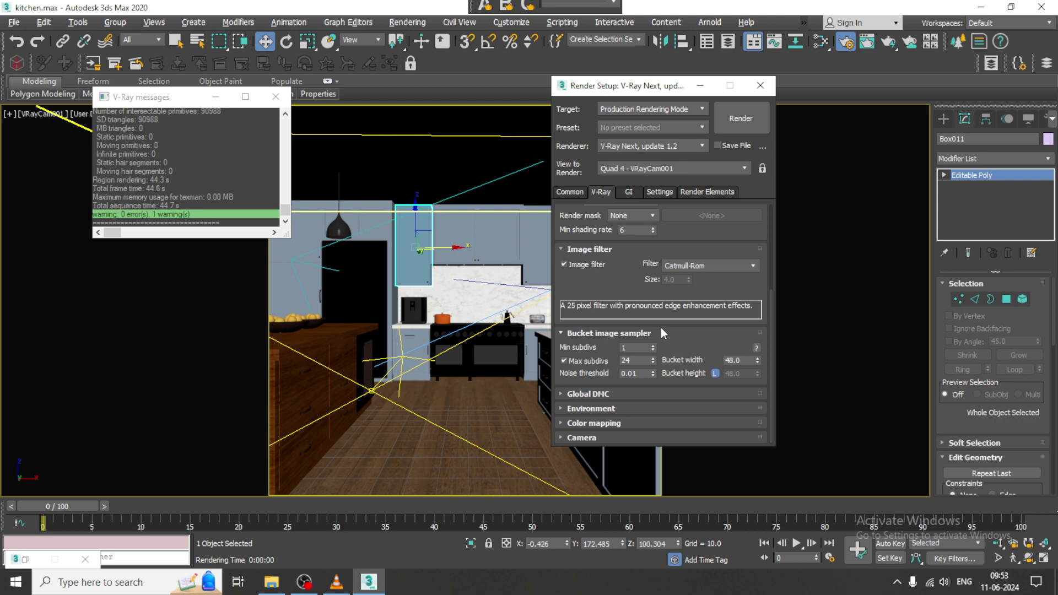
{"action": "double_click", "coordinate": [647, 345]}
{"action": "type", "text": "3"}
{"action": "key", "text": "Tab"}
{"action": "type", "text": "30"}
{"action": "key", "text": "Return"}
Review the Global DMC and Environment settings and keep the color mapping type at Exponential
{"action": "left_click", "coordinate": [599, 393]}
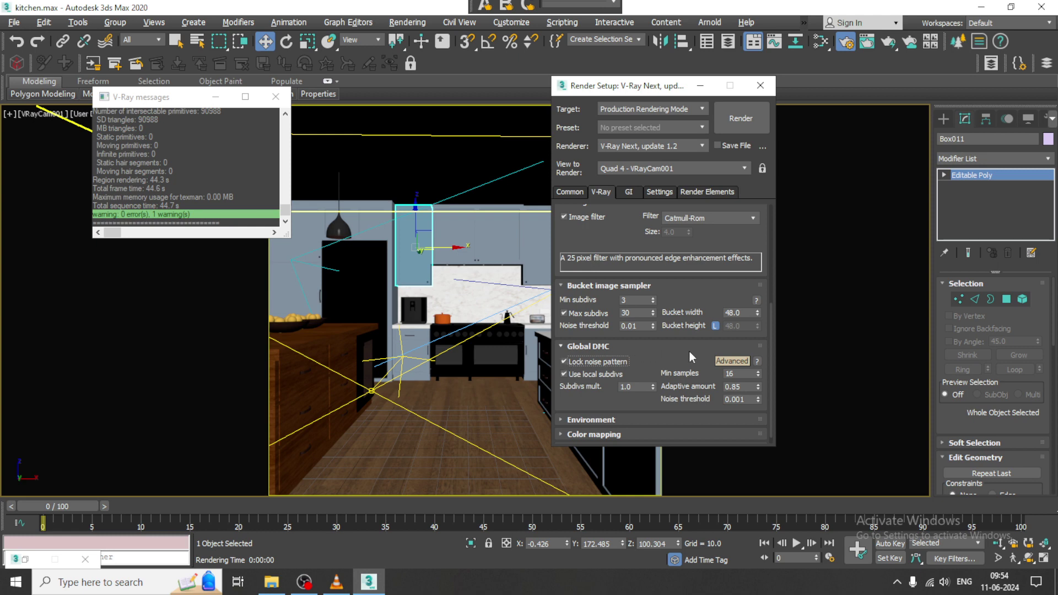
{"action": "left_click", "coordinate": [577, 420]}
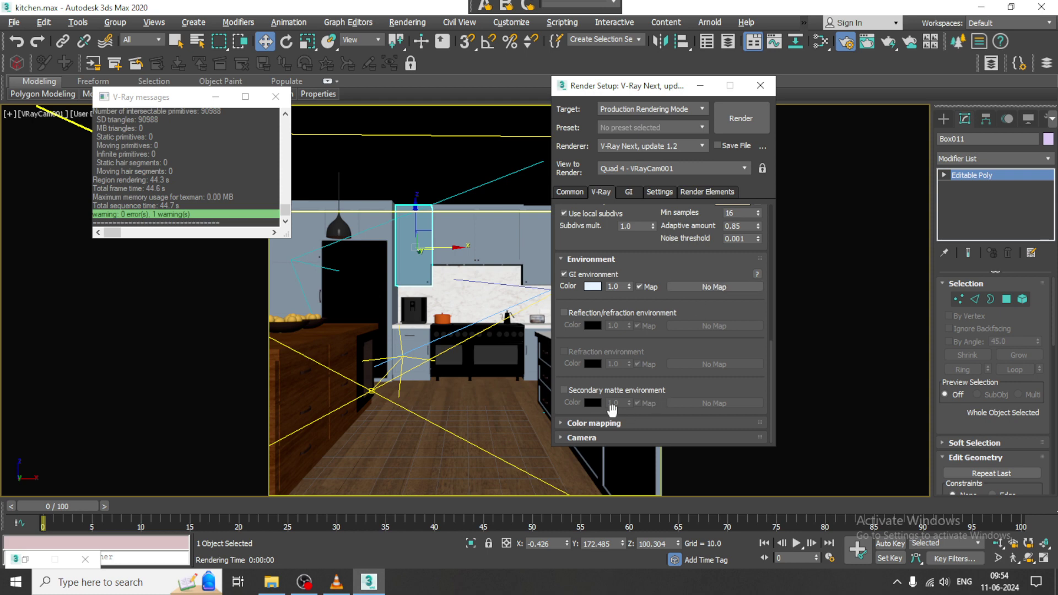
{"action": "left_click", "coordinate": [610, 423]}
{"action": "left_click", "coordinate": [606, 394]}
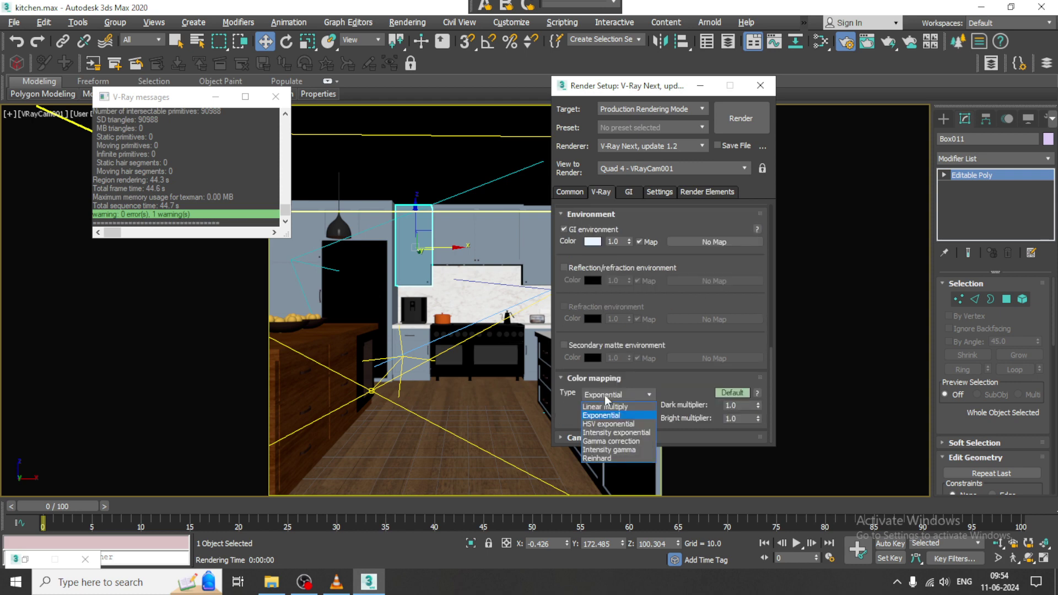
{"action": "left_click", "coordinate": [620, 414]}
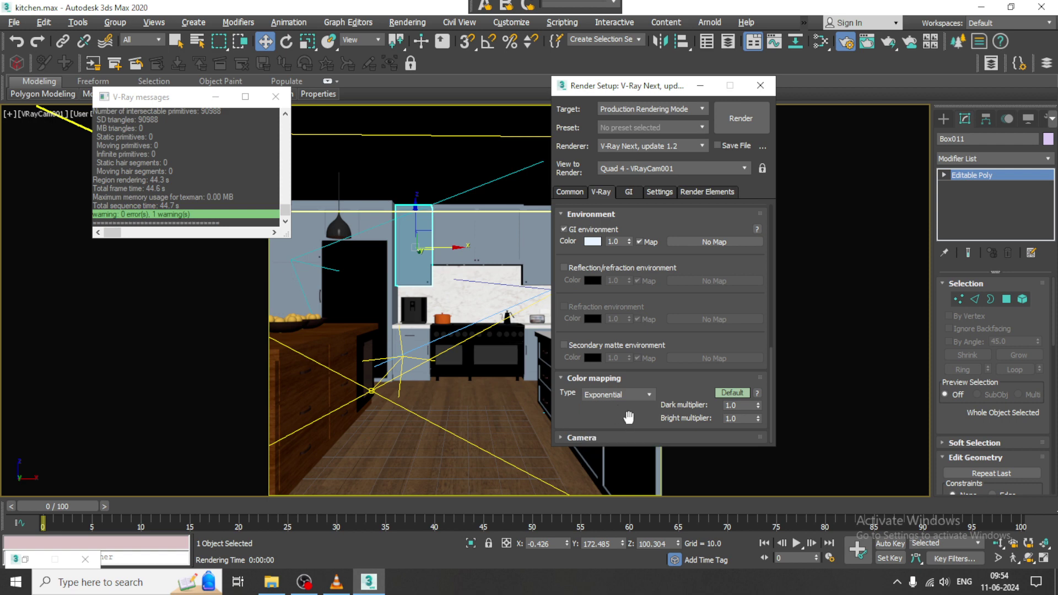
Switch the global illumination settings to Expert mode and set the light cache subdivs to 120
{"action": "left_click", "coordinate": [629, 192]}
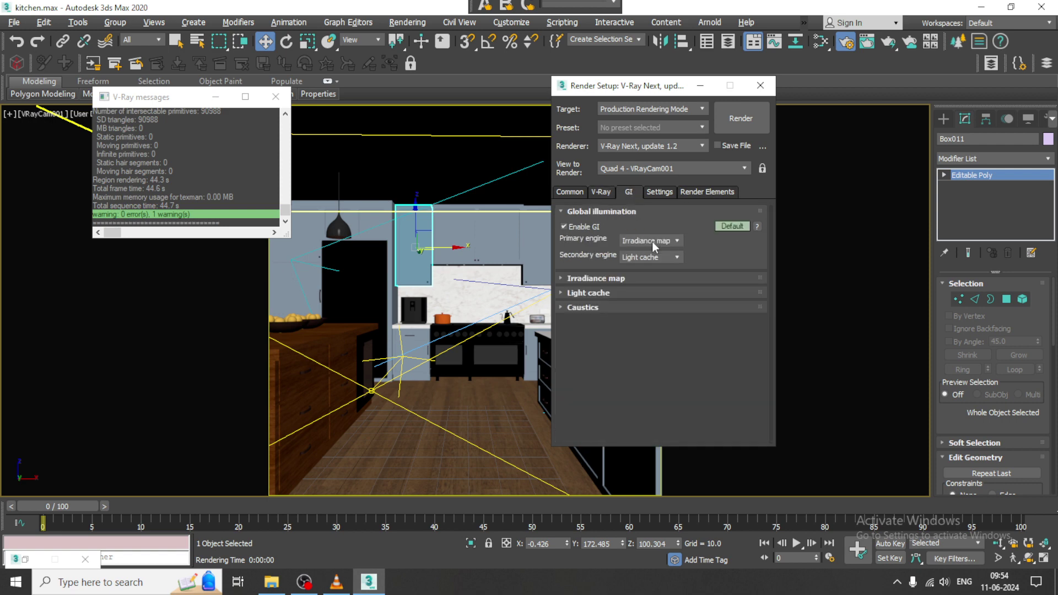
{"action": "left_click", "coordinate": [739, 223]}
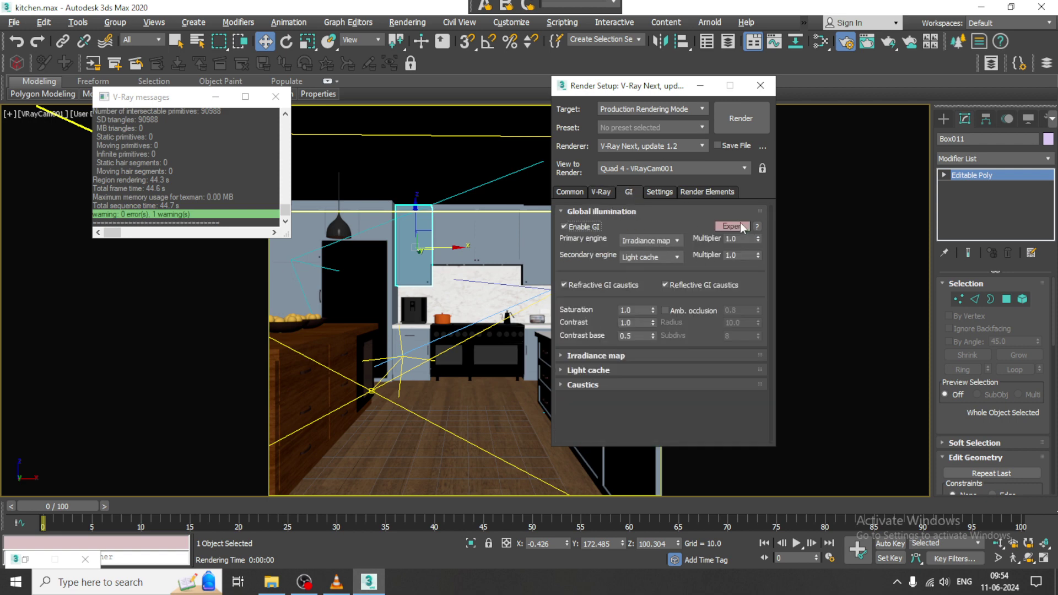
{"action": "left_click", "coordinate": [623, 355]}
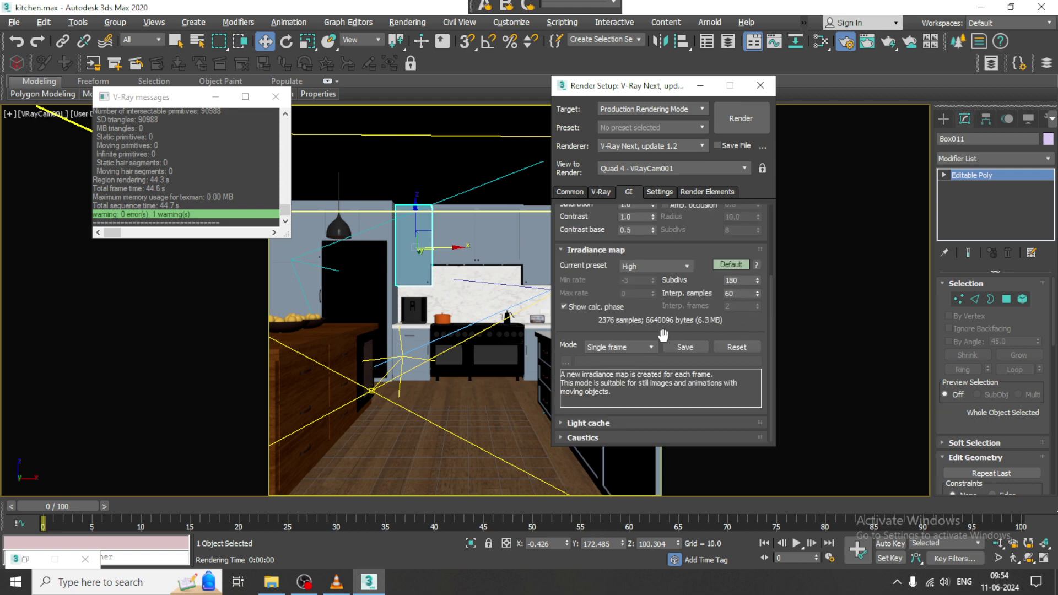
{"action": "left_click", "coordinate": [610, 422]}
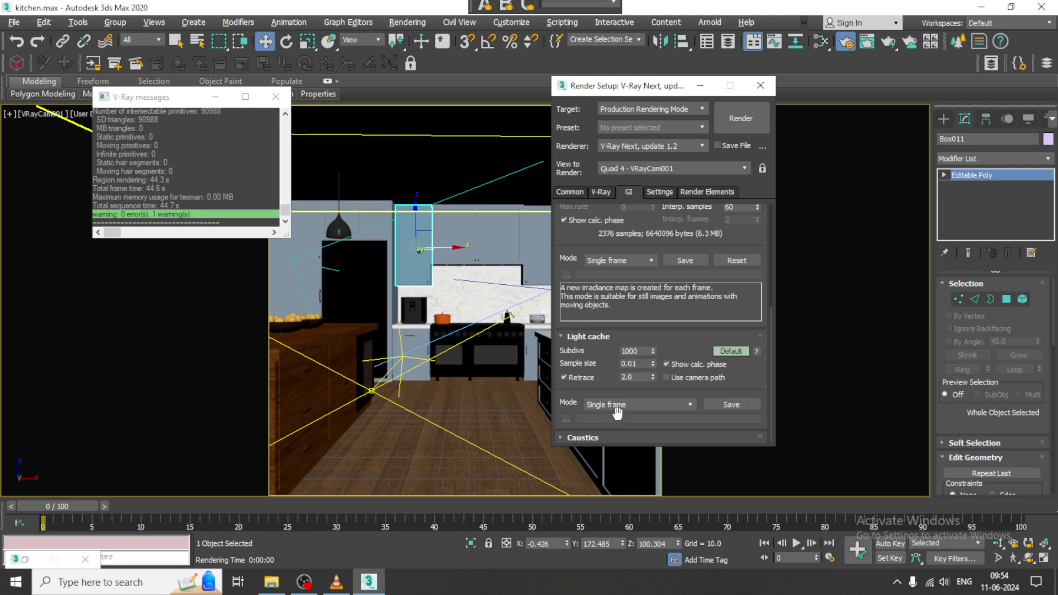
{"action": "double_click", "coordinate": [637, 350]}
{"action": "type", "text": "120"}
Check the system settings and render elements, minimize the render setup and start rendering the VRayCam001 view
{"action": "left_click", "coordinate": [659, 192]}
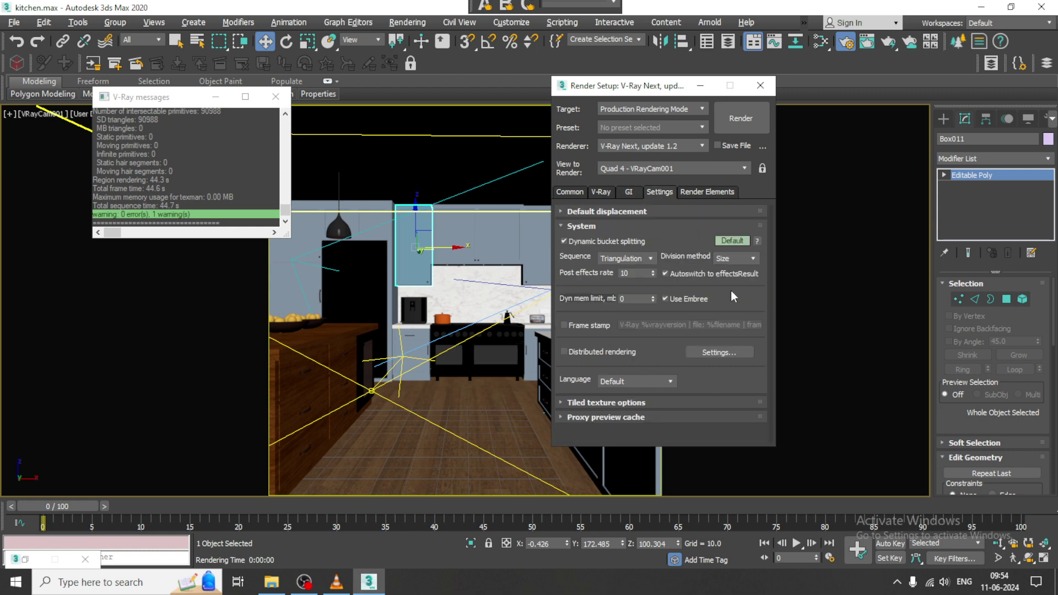
{"action": "left_click", "coordinate": [707, 194]}
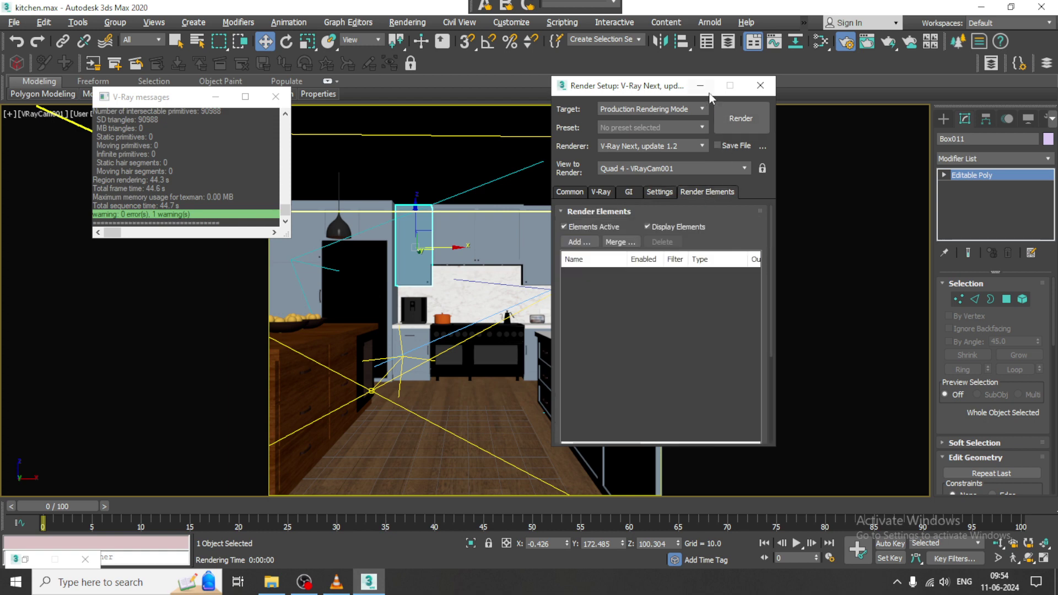
{"action": "left_click", "coordinate": [700, 85]}
{"action": "left_click", "coordinate": [407, 22]}
{"action": "left_click", "coordinate": [408, 41]}
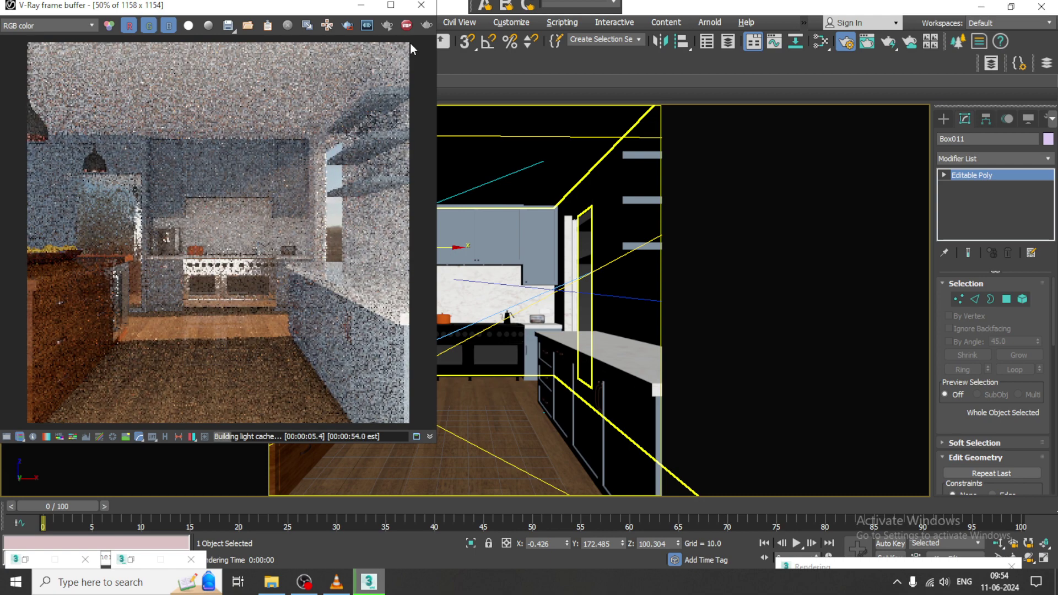
Maximize the frame buffer and inspect the kitchen render in progress at 100% and 50% zoom
{"action": "left_click", "coordinate": [391, 5]}
{"action": "scroll", "coordinate": [669, 375], "scroll_direction": "up", "scroll_amount": 1}
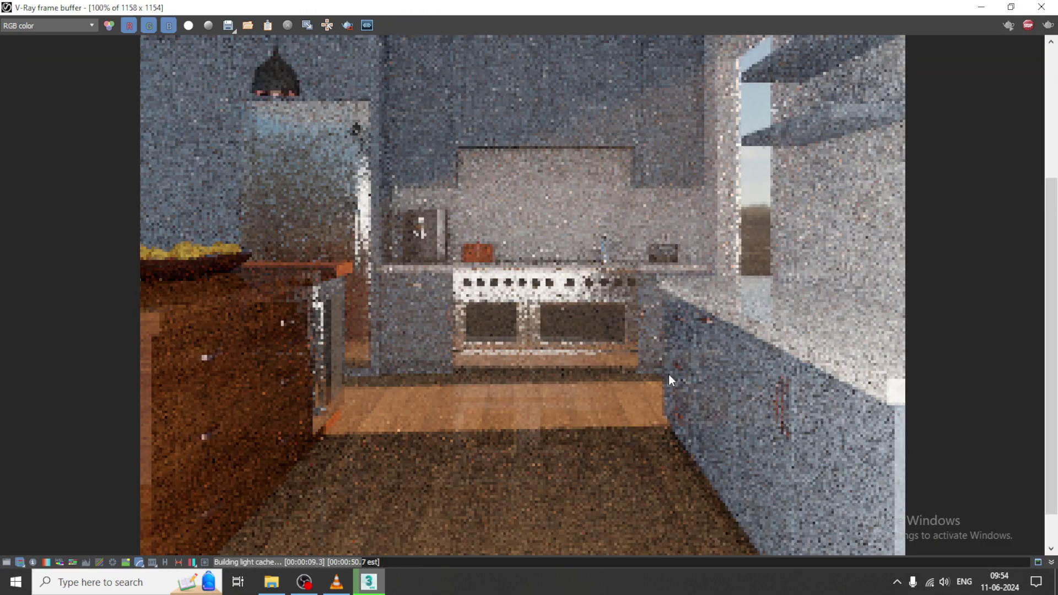
{"action": "scroll", "coordinate": [669, 374], "scroll_direction": "down", "scroll_amount": 1}
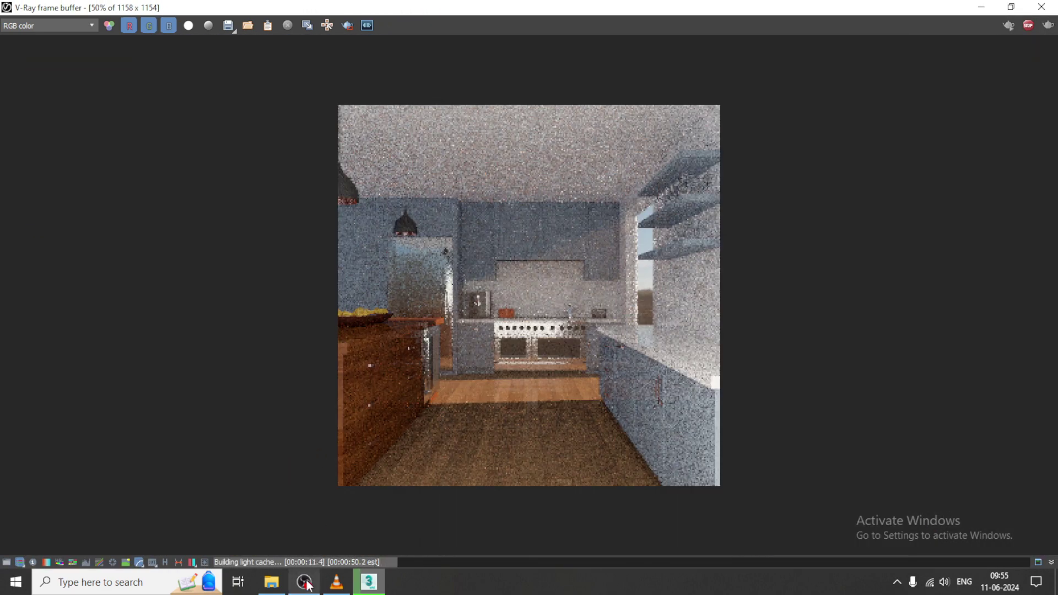
{"action": "left_click", "coordinate": [306, 584]}
{"action": "left_click", "coordinate": [304, 582]}
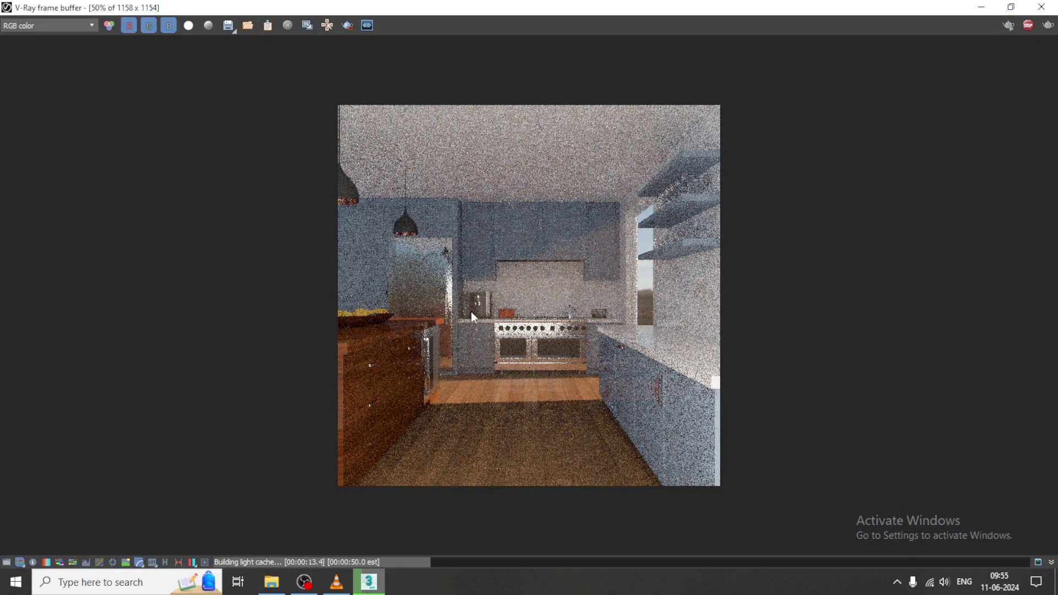
{"action": "scroll", "coordinate": [639, 401], "scroll_direction": "up", "scroll_amount": 1}
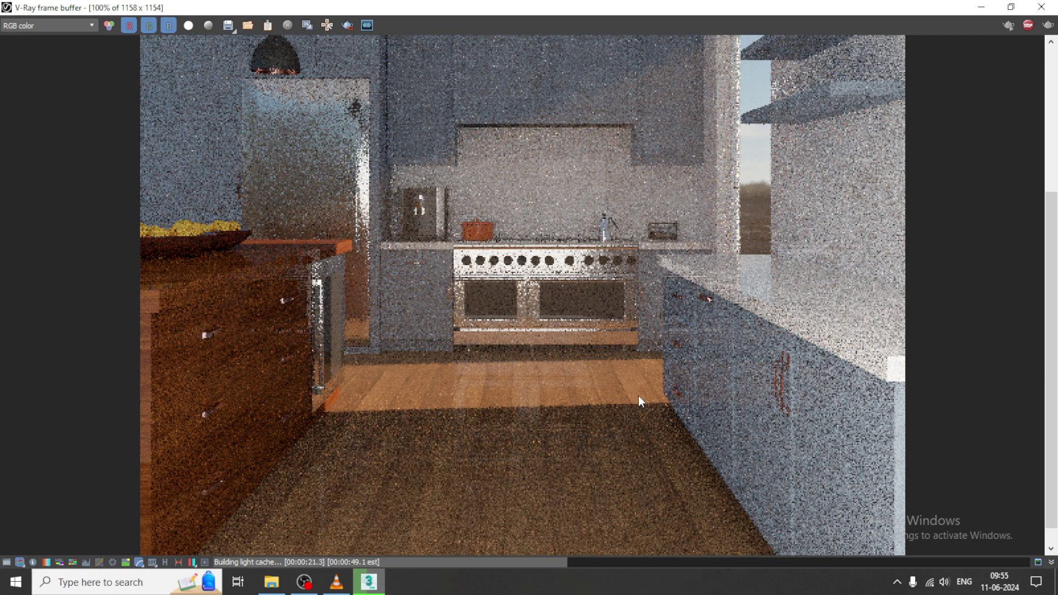
{"action": "scroll", "coordinate": [639, 400], "scroll_direction": "down", "scroll_amount": 1}
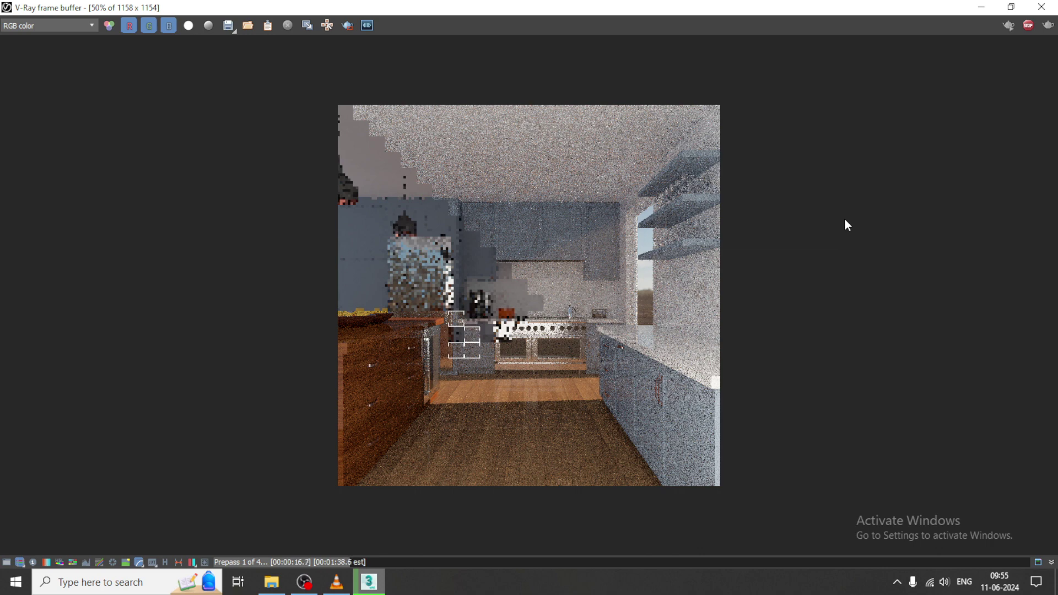
Close the frame buffer and save the kitchen scene
{"action": "left_click", "coordinate": [1050, 8]}
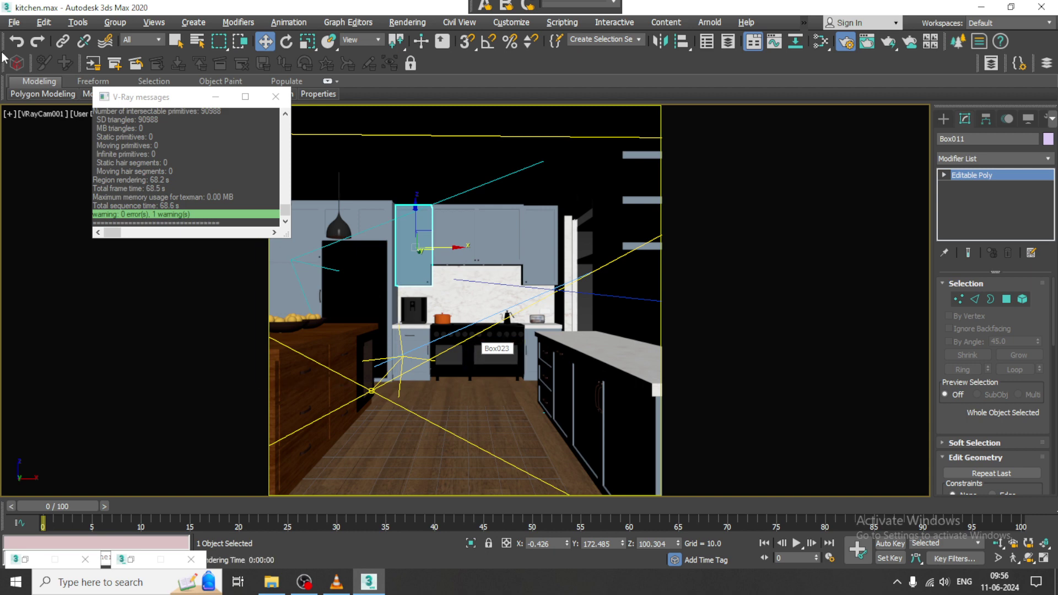
{"action": "left_click", "coordinate": [14, 22]}
{"action": "left_click", "coordinate": [66, 126]}
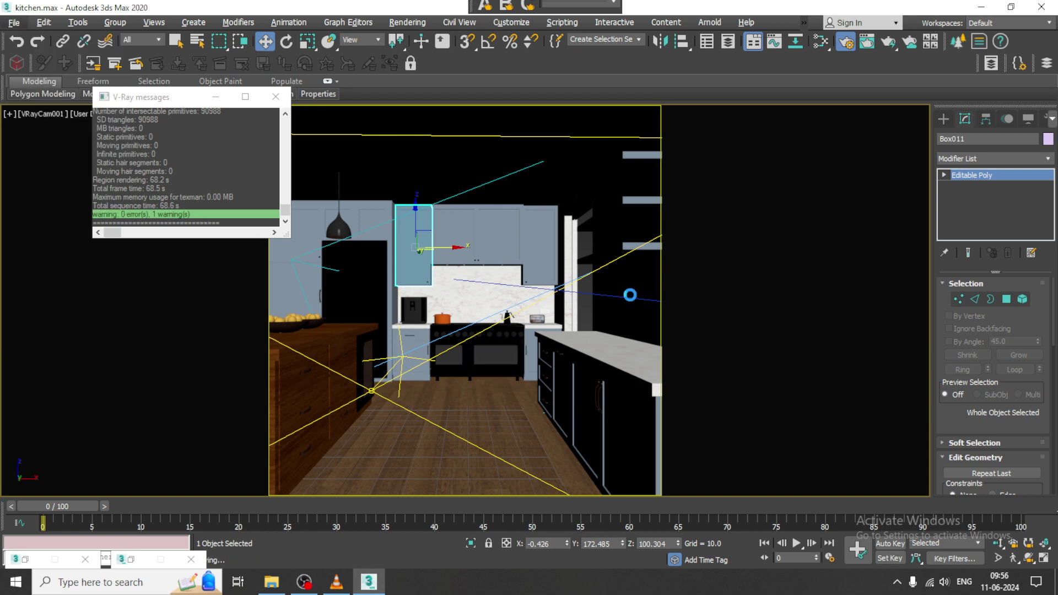